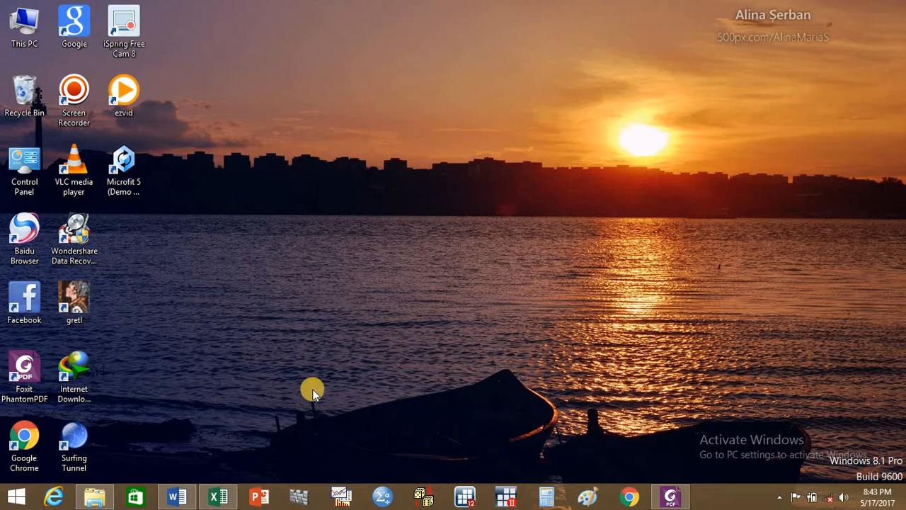
- Switch to the Excel workbook and copy the second block's toyota, nissan and honda columns with their headers, from H1 through row 758
left_click(216, 499)
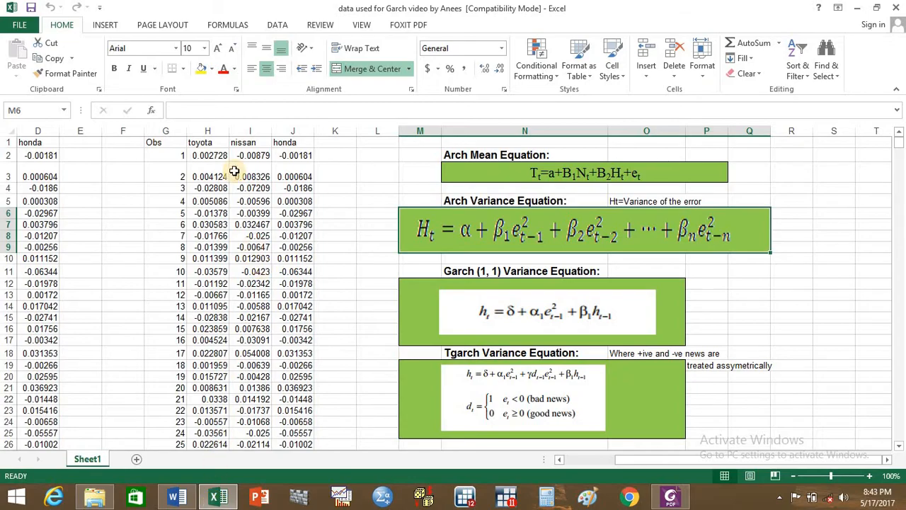
left_click(203, 145)
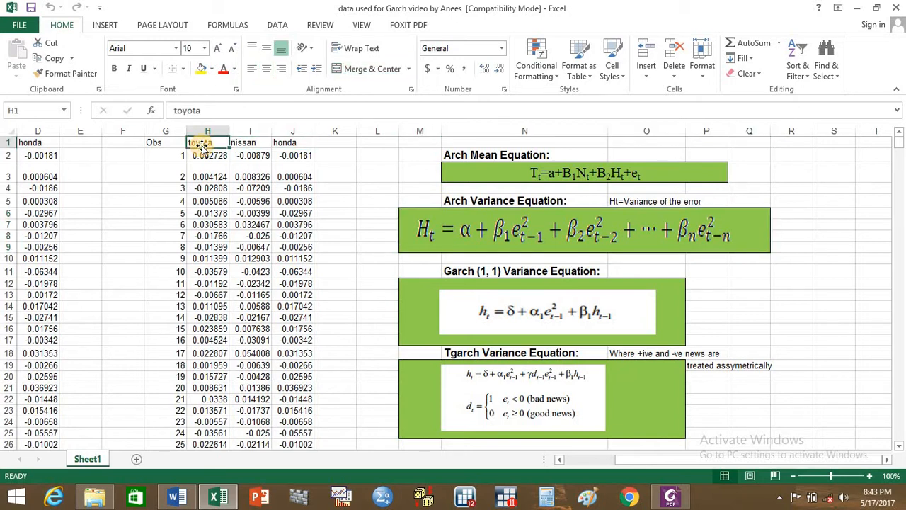
key("shift+Right")
key("shift+Right")
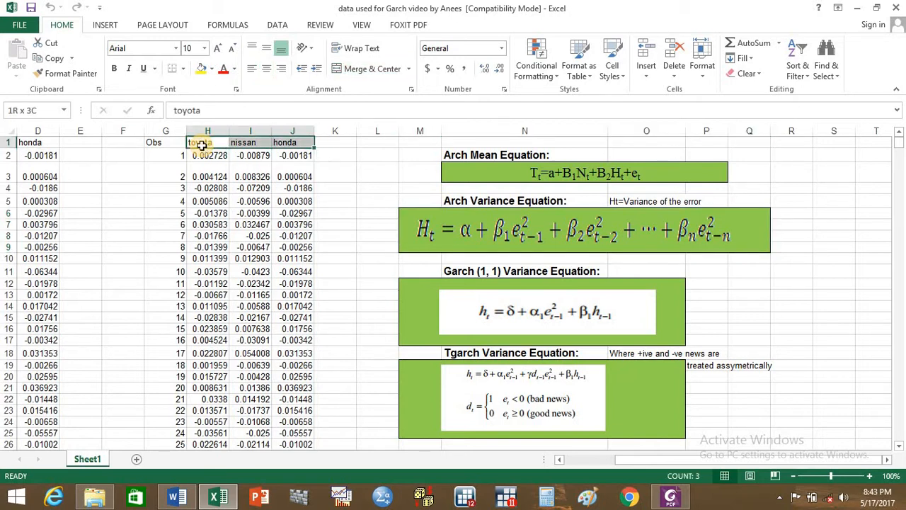
key("ctrl+shift+Down")
key("ctrl+c")
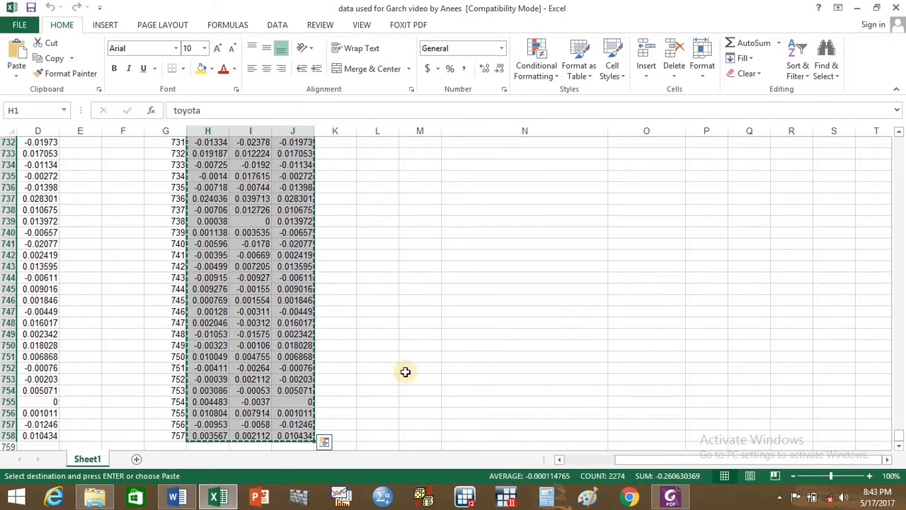
- Launch Stata 12 and paste the copied data into the Data Editor, treating the first row as variable names
left_click(467, 498)
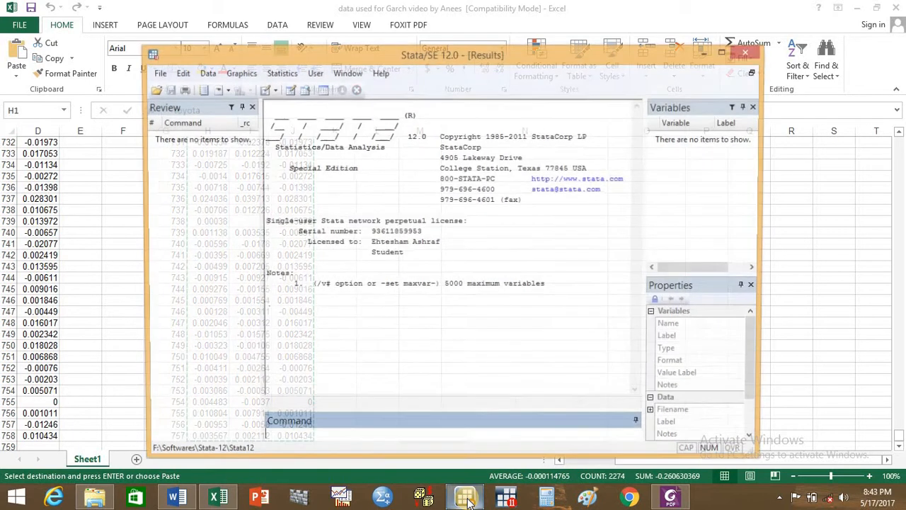
left_click(725, 54)
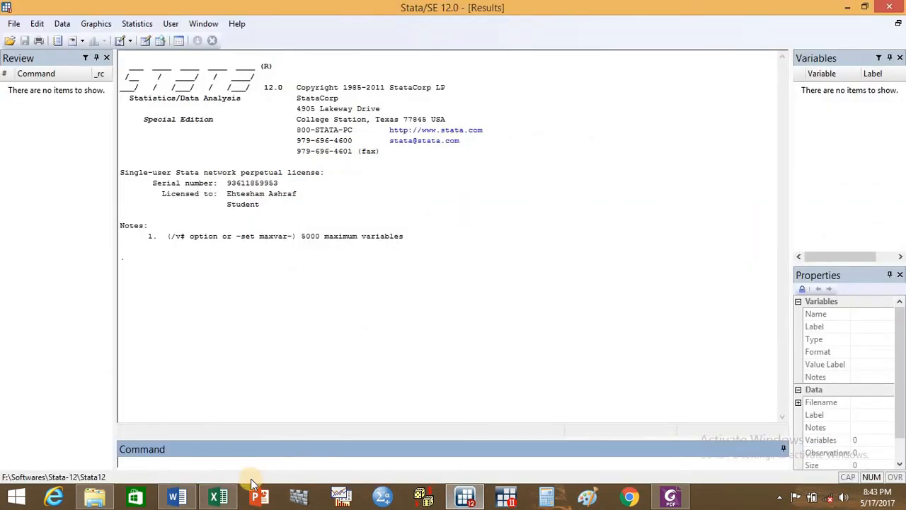
type("edit")
key("Return")
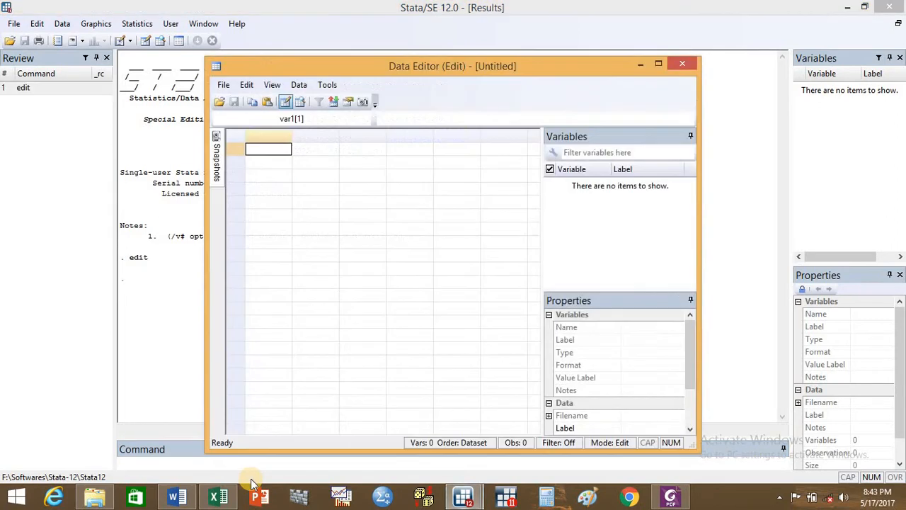
key("ctrl+v")
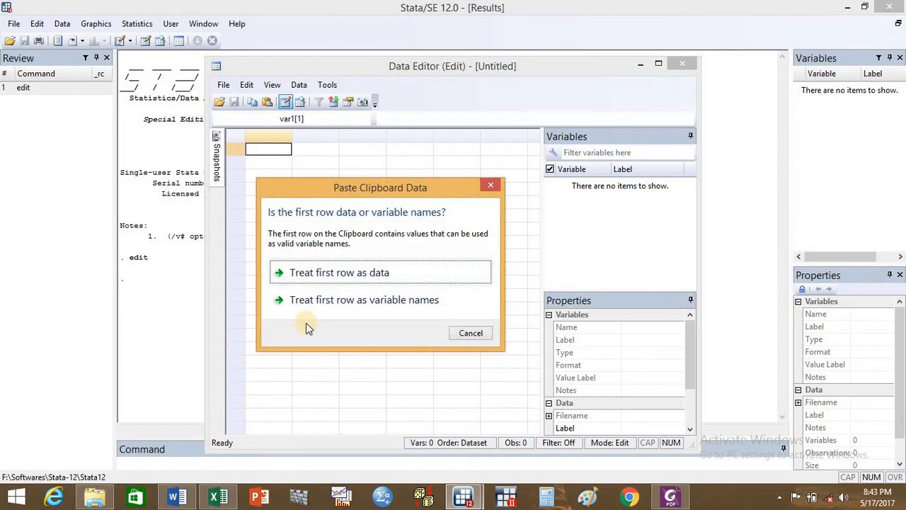
left_click(340, 303)
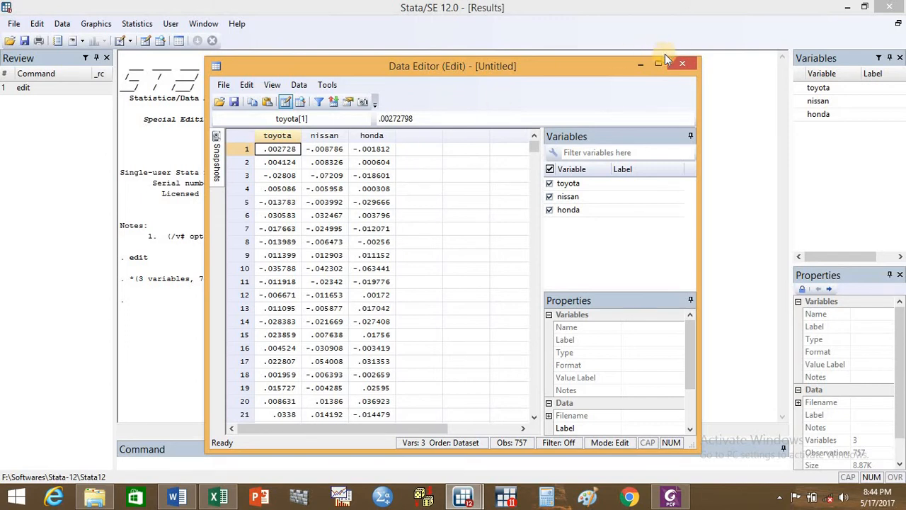
left_click(682, 65)
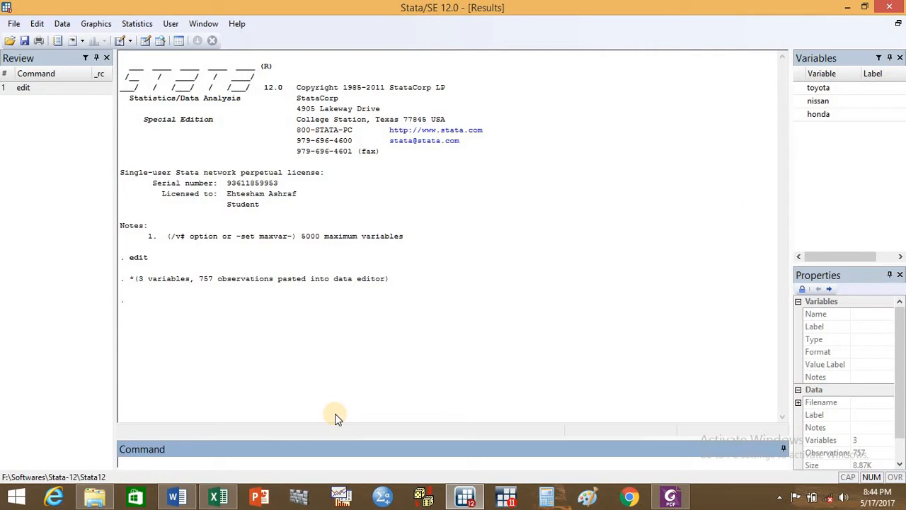
- Generate a monthly date variable starting in January 2008 with the command gen date= m(2008m1) +_n-1
left_click(303, 461)
type("gen date")
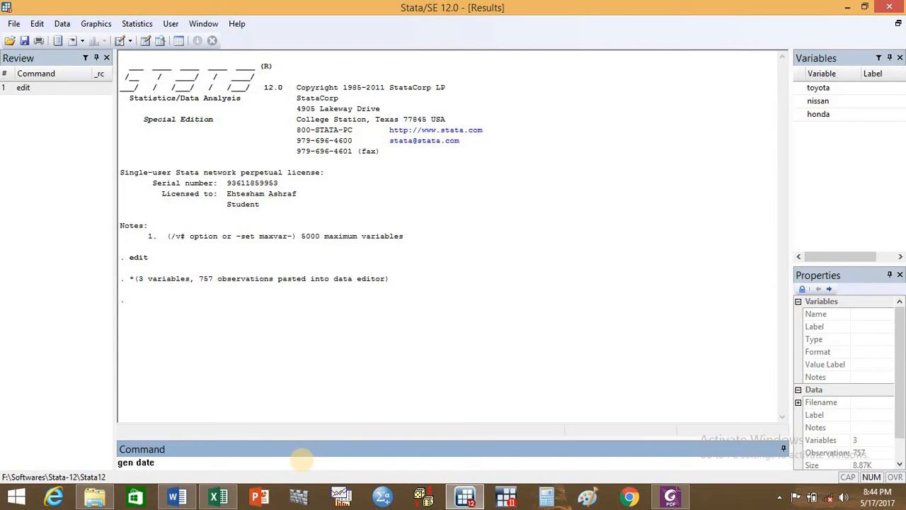
type("=")
type("m")
left_click(301, 461)
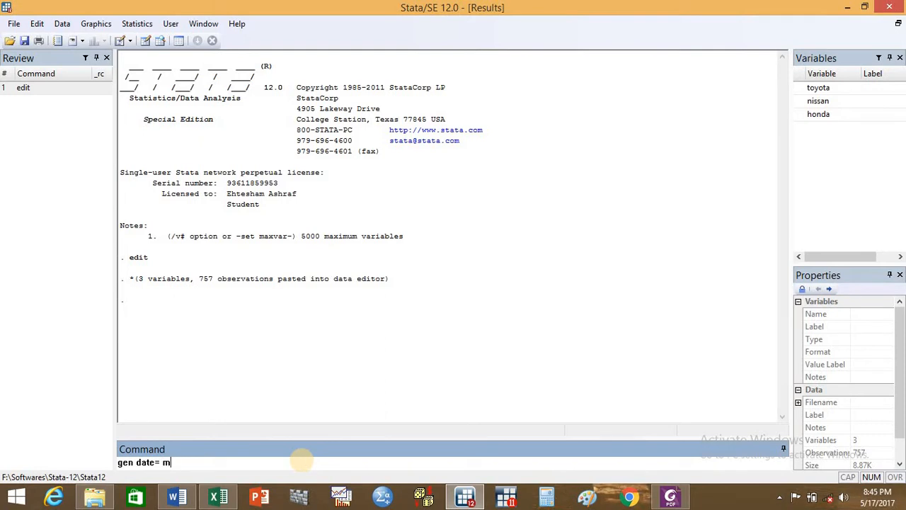
type("(")
type("2008m1) +_n-1")
key("Return")
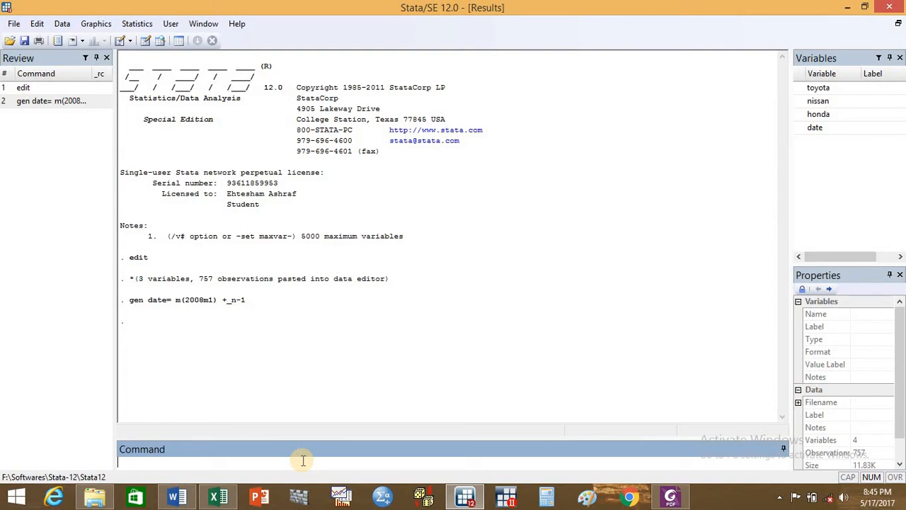
- Inspect the generated date column in the Data Editor and close the editor
type("edit")
key("Return")
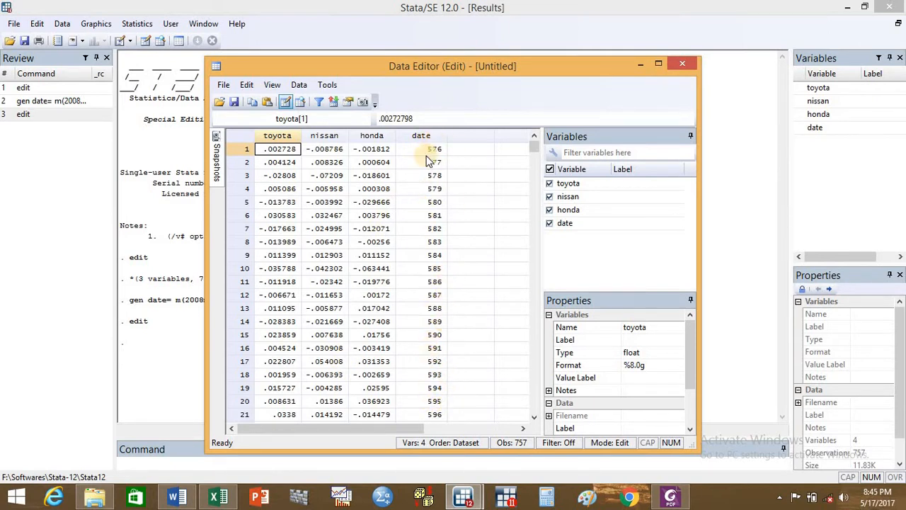
left_click(686, 63)
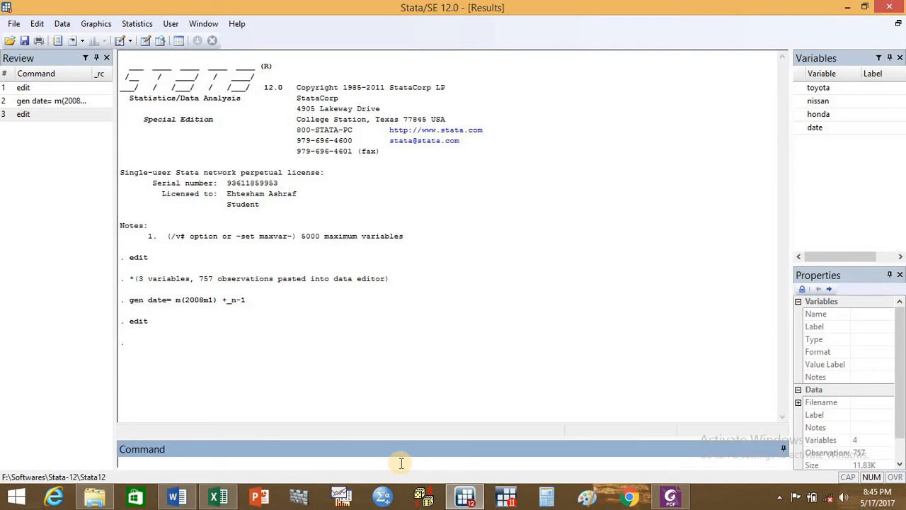
- Apply the monthly display format to the date variable with format date %tm
type("format date 5tm")
key("BackSpace")
key("BackSpace")
key("BackSpace")
type("%tm")
key("Return")
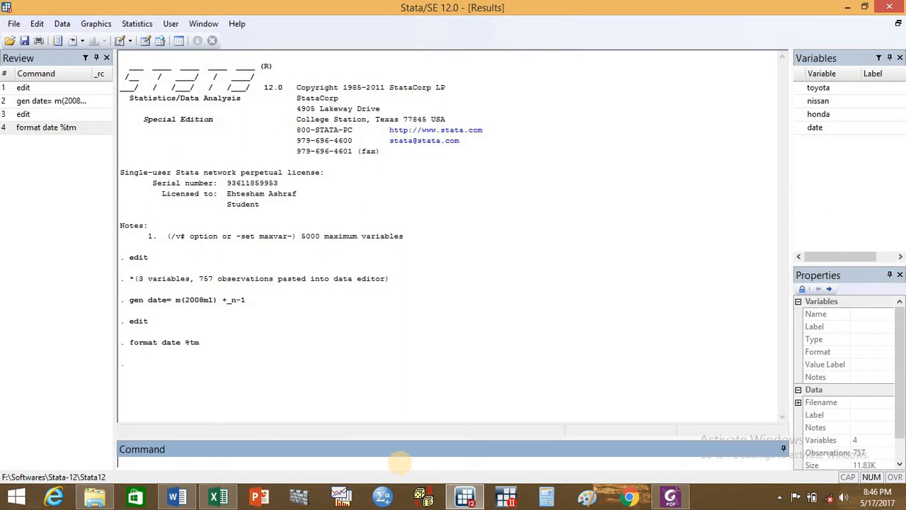
- Review the formatted date values in the Data Editor and close the editor
type("edit")
key("Return")
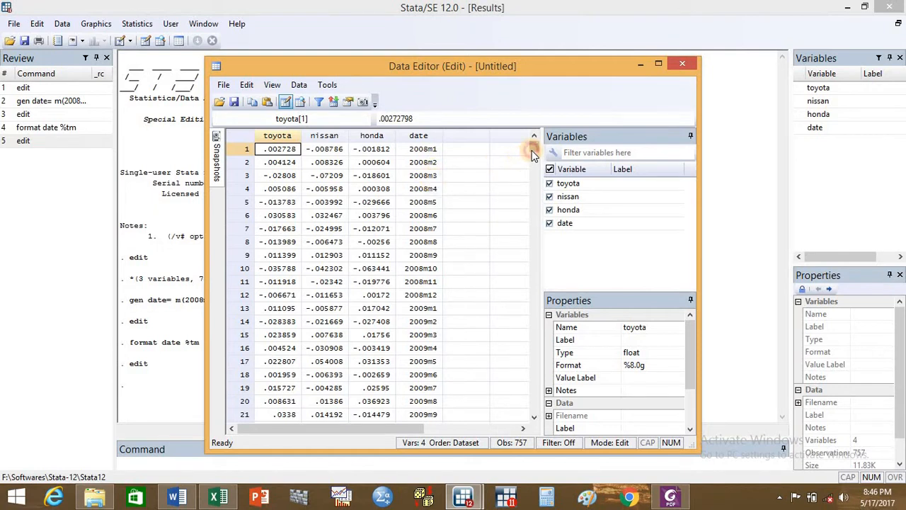
mouse_move(532, 150)
left_mouse_down()
mouse_move(549, 343)
mouse_move(542, 425)
mouse_move(538, 144)
left_mouse_up()
left_click(687, 63)
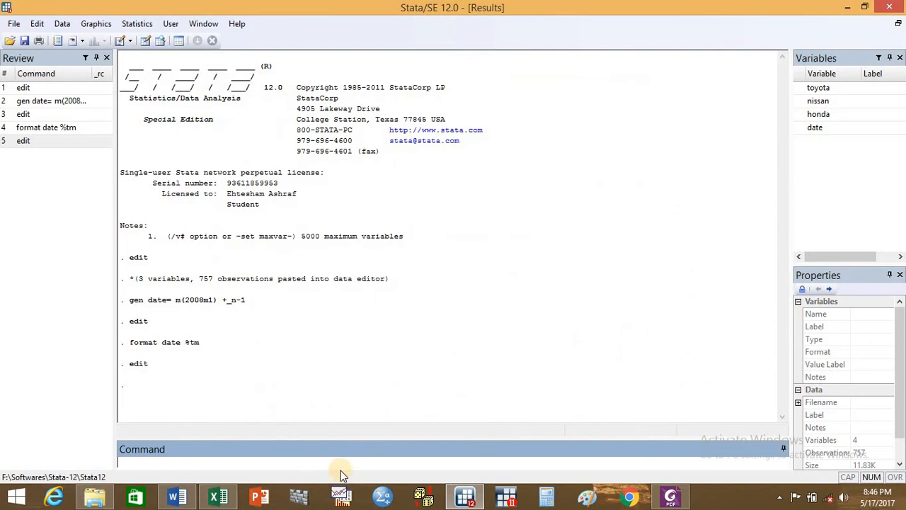
- Declare the dataset as a time series with date as the time variable, using tsset date
type("tsset")
left_click(820, 126)
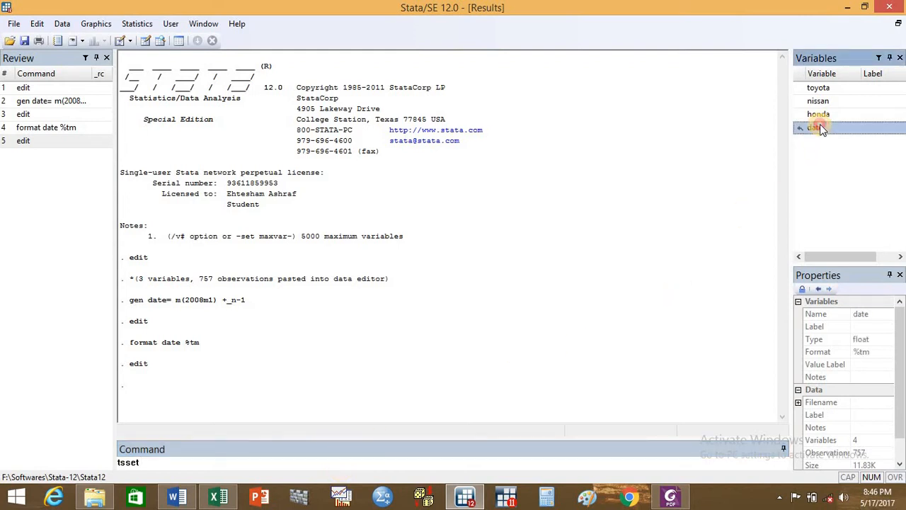
double_click(820, 126)
key("Return")
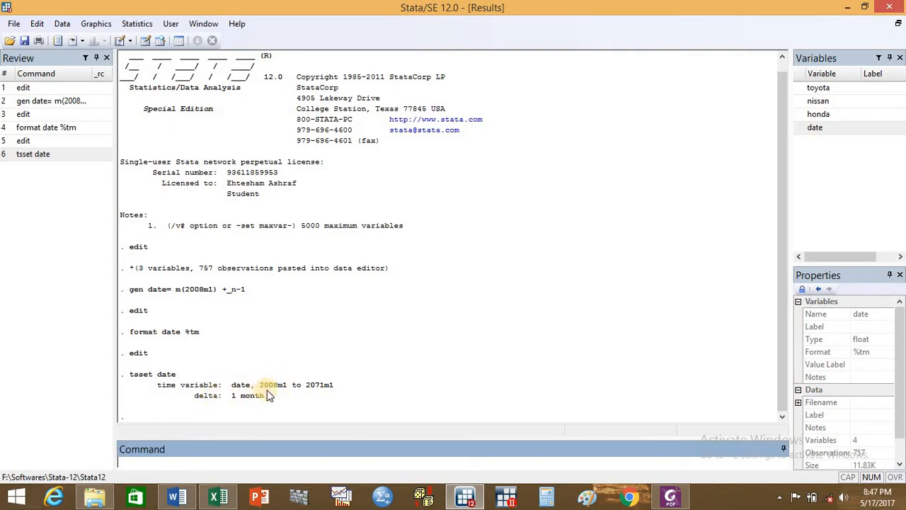
- Plot toyota over time with twoway tsline toyota, view the line graph and close it
left_click(231, 463)
type("twoway tsline")
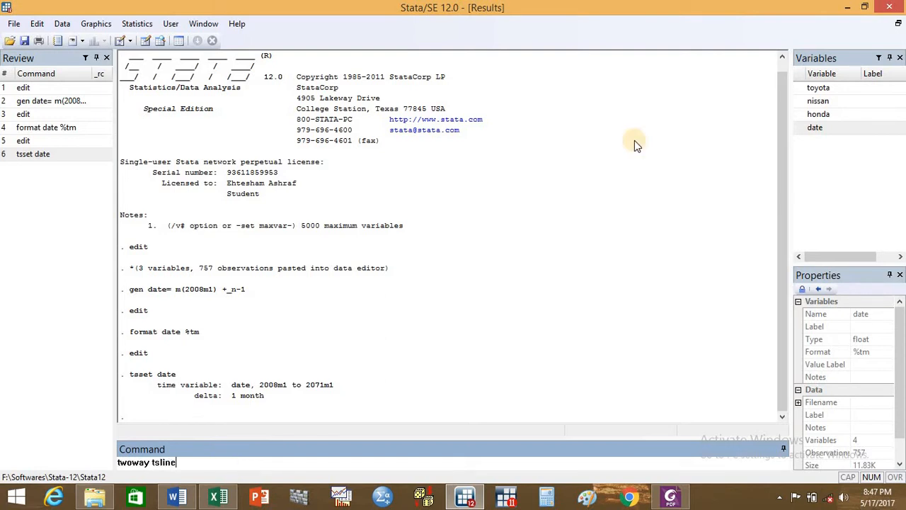
double_click(820, 87)
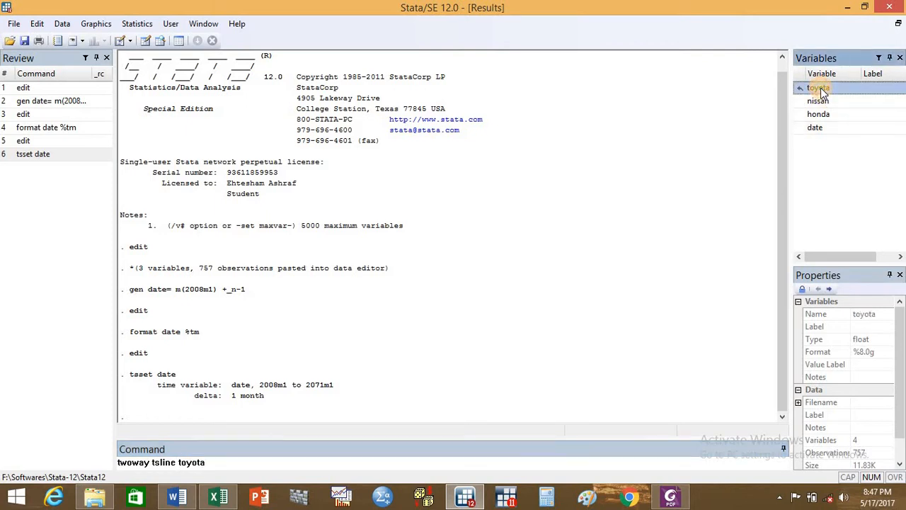
key("Return")
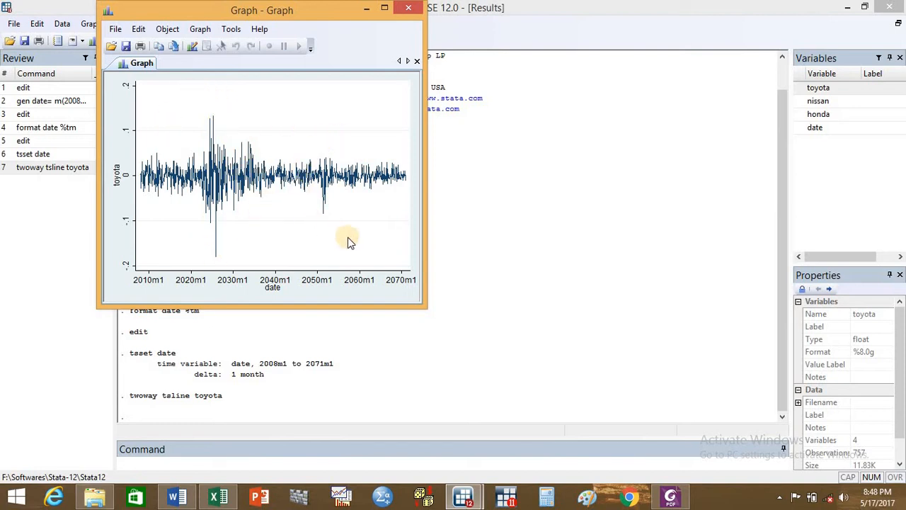
left_click(404, 7)
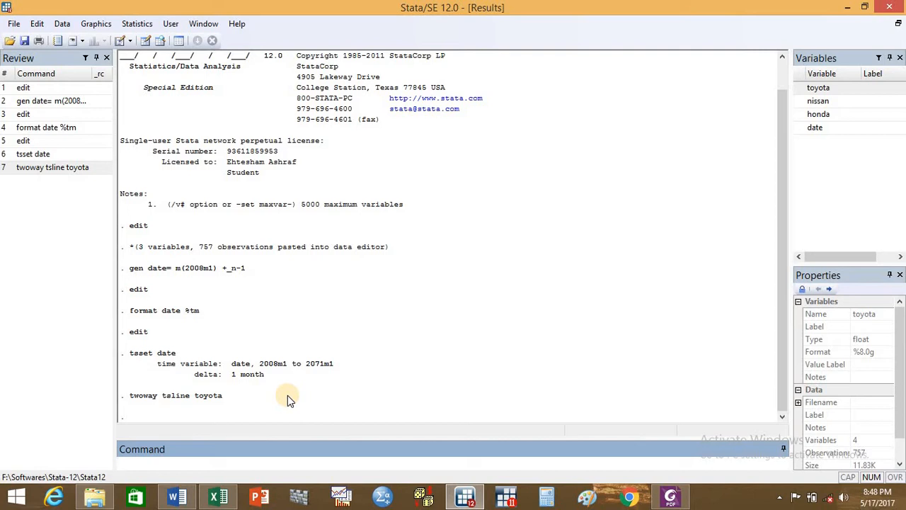
- Create a named toyota line graph with qui tsline toyota, name(toy, replace), and minimize the graph window
type("qui")
type("tsline")
left_click(821, 90)
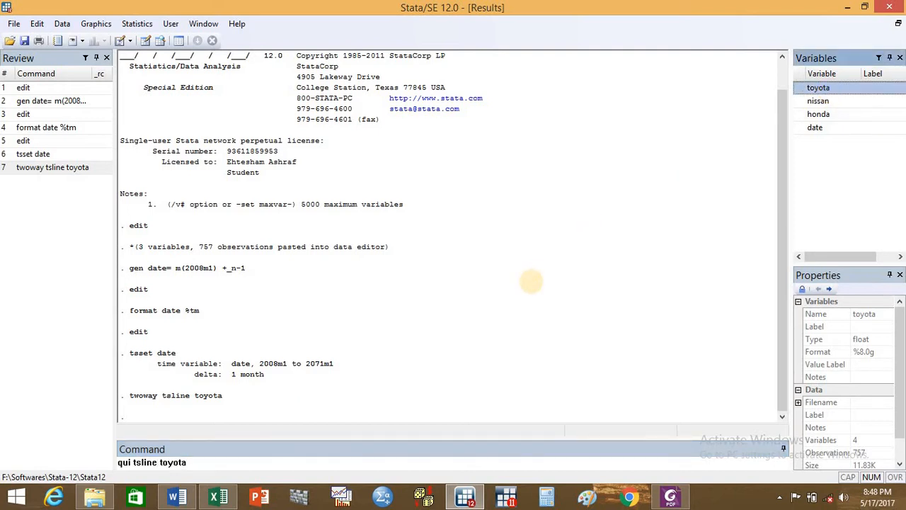
type(", name")
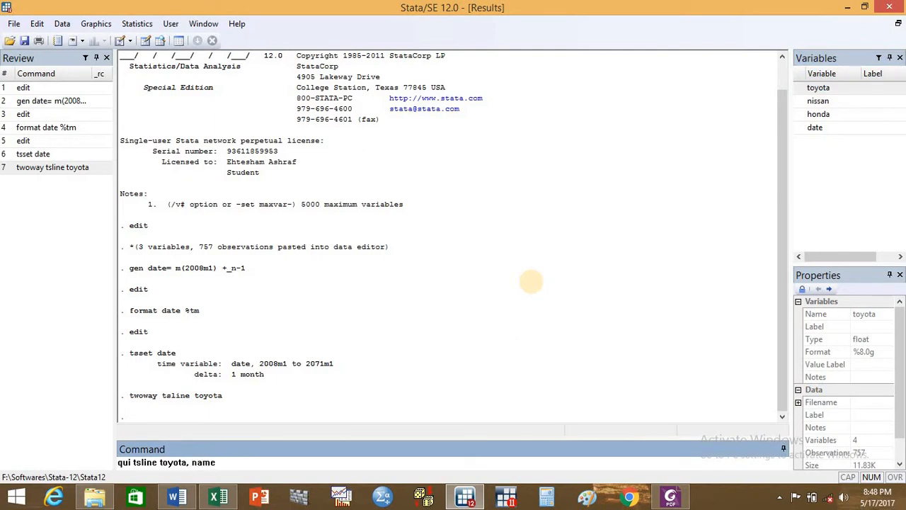
type("(toy, replace)")
key("Return")
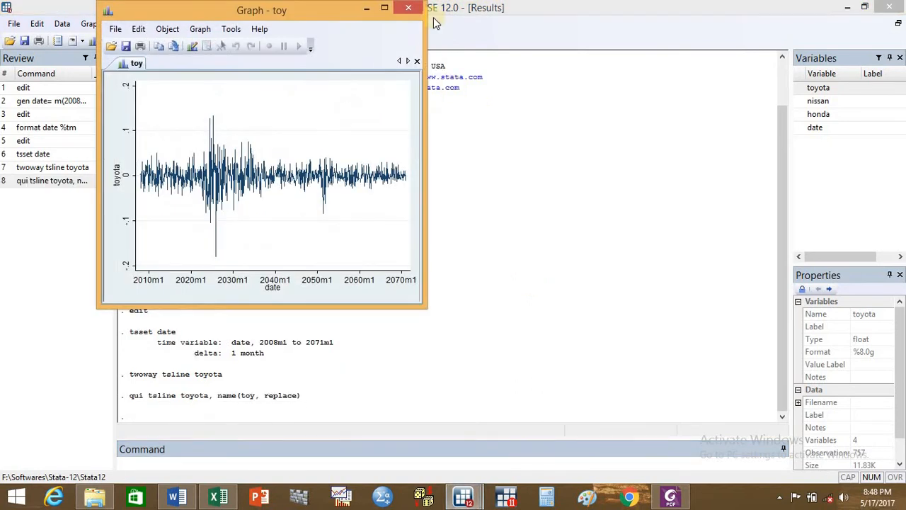
left_click(366, 8)
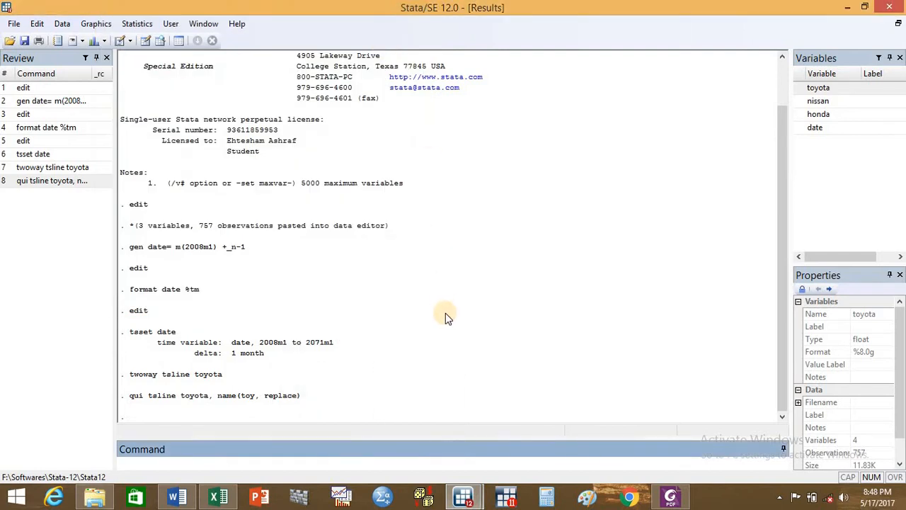
type("qui")
key("BackSpace")
key("BackSpace")
key("BackSpace")
- Reuse the previous graph command for the nissan series, running qui tsline nissan, name(nis, replace)
left_click(45, 181)
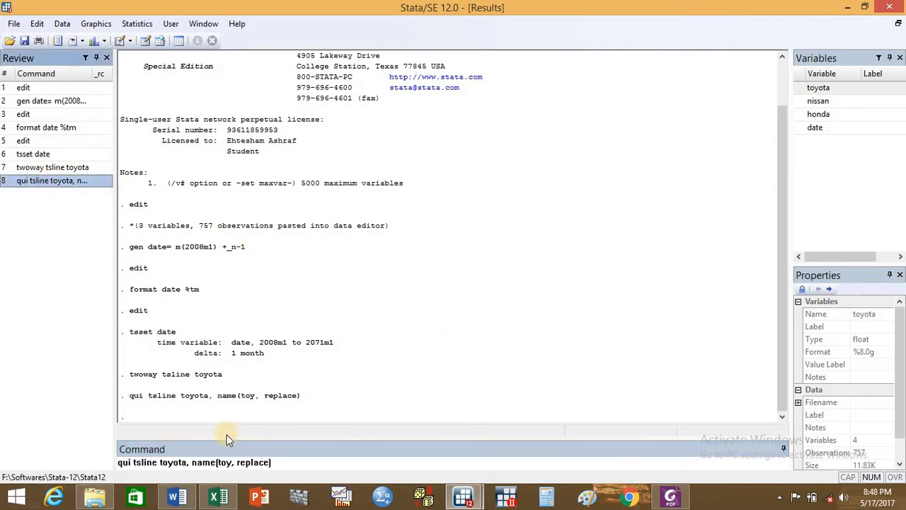
left_click(186, 462)
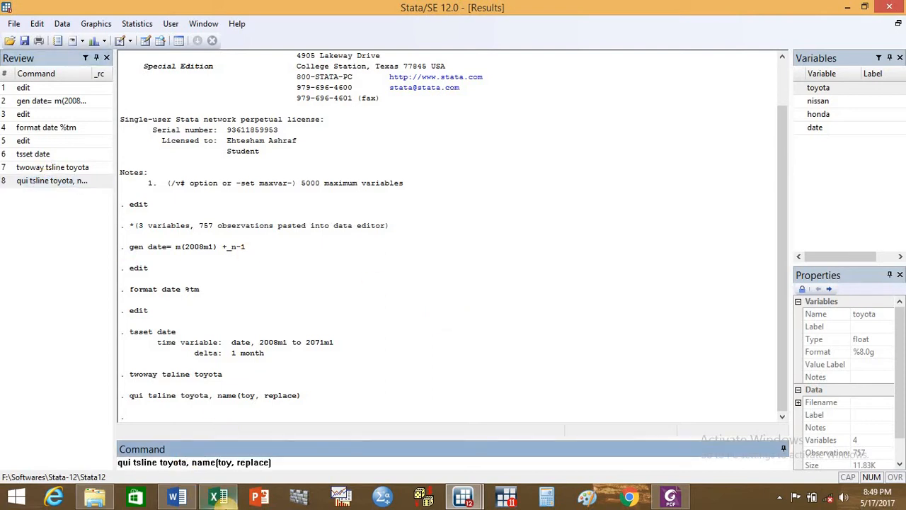
key("BackSpace")
key("BackSpace")
key("BackSpace")
key("BackSpace")
key("BackSpace")
key("BackSpace")
key("BackSpace")
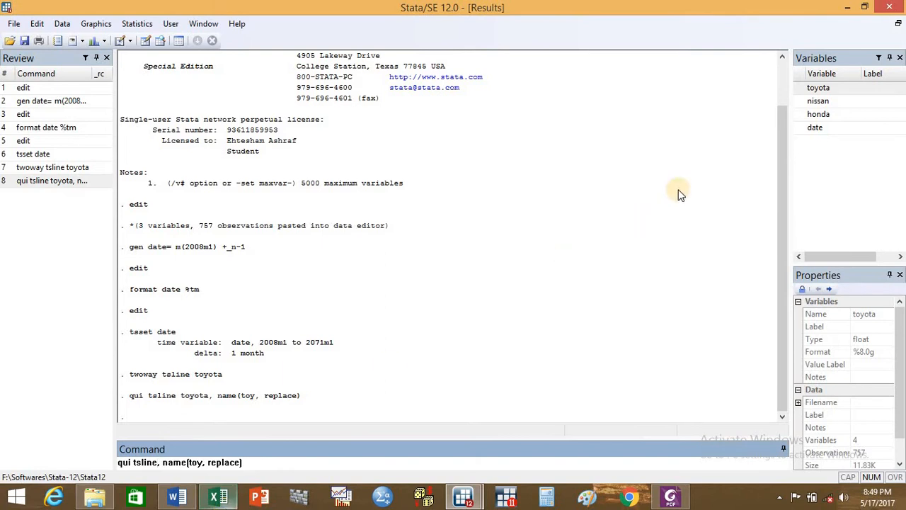
double_click(821, 101)
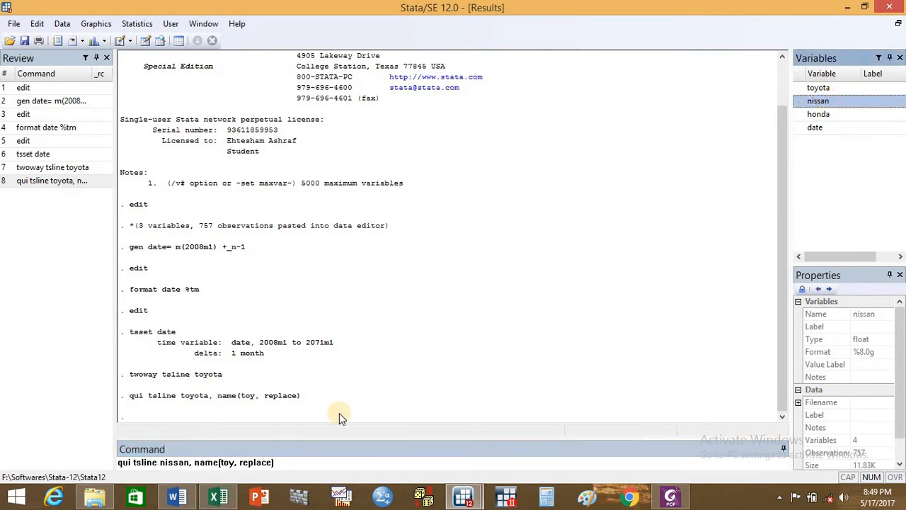
left_click(236, 462)
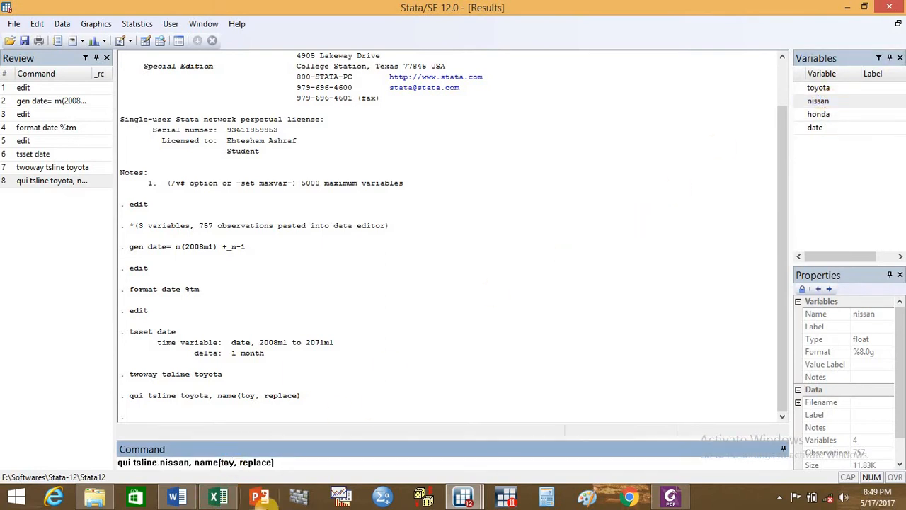
key("BackSpace")
key("BackSpace")
key("BackSpace")
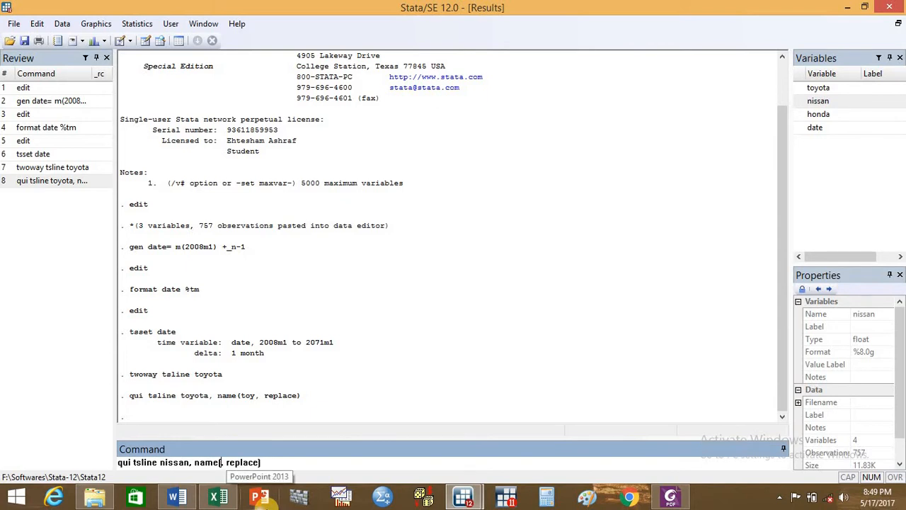
type("nis")
key("Return")
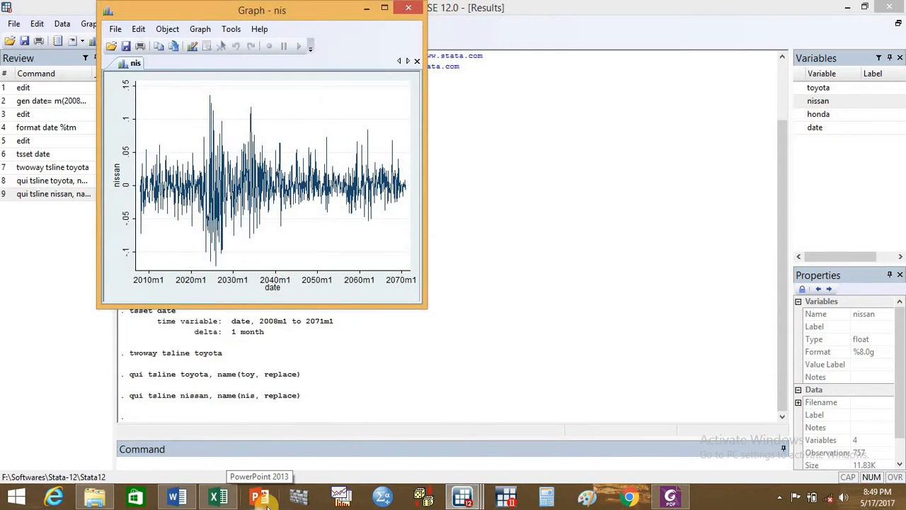
- Dismiss the nissan graph and reuse its command for honda, running qui tsline honda, name(hon, replace), and minimize the resulting graph
left_click(404, 11)
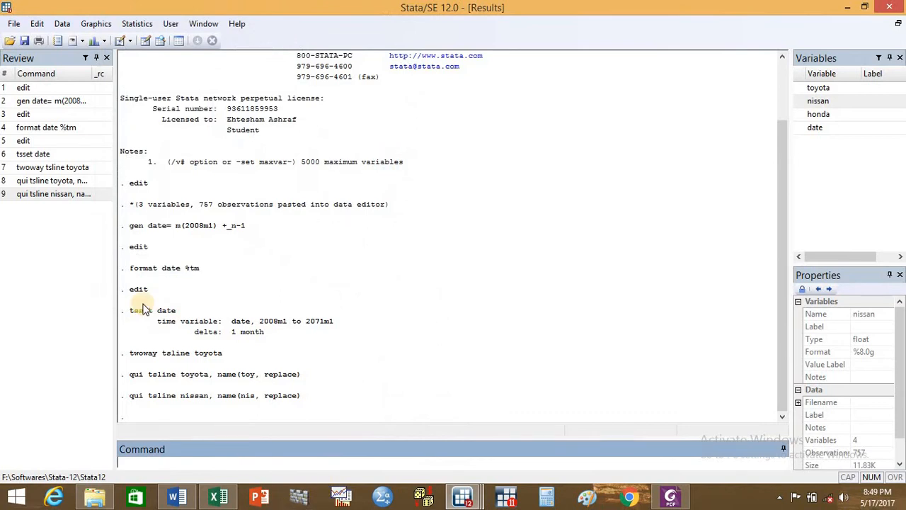
left_click(61, 195)
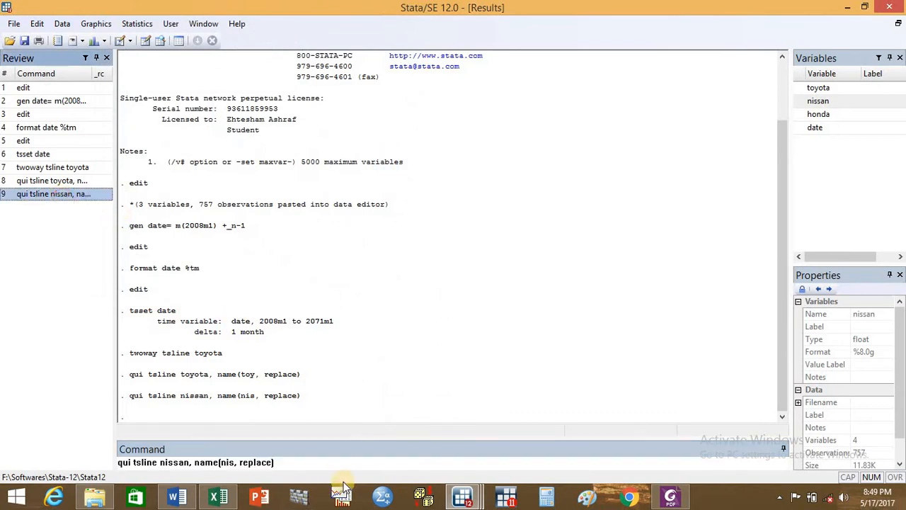
left_click(191, 463)
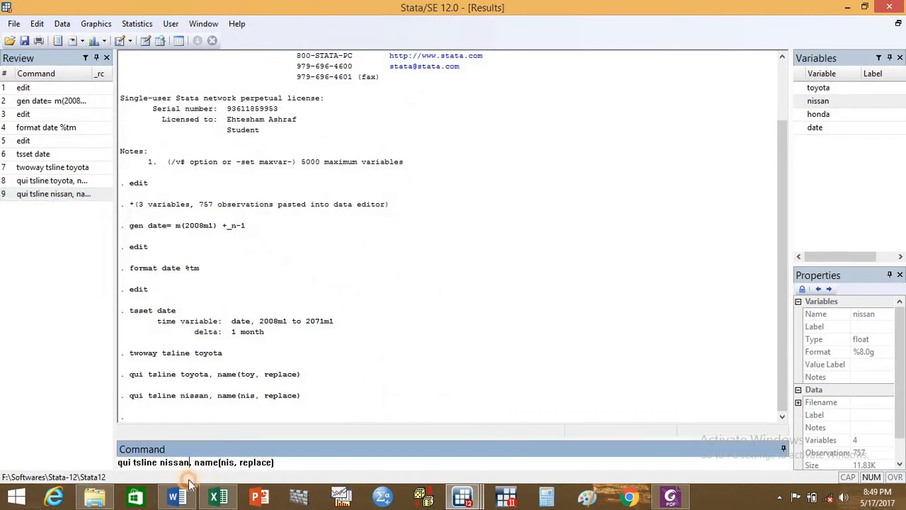
key("BackSpace")
key("BackSpace")
key("BackSpace")
key("BackSpace")
key("BackSpace")
key("BackSpace")
key("BackSpace")
key("BackSpace")
key("BackSpace")
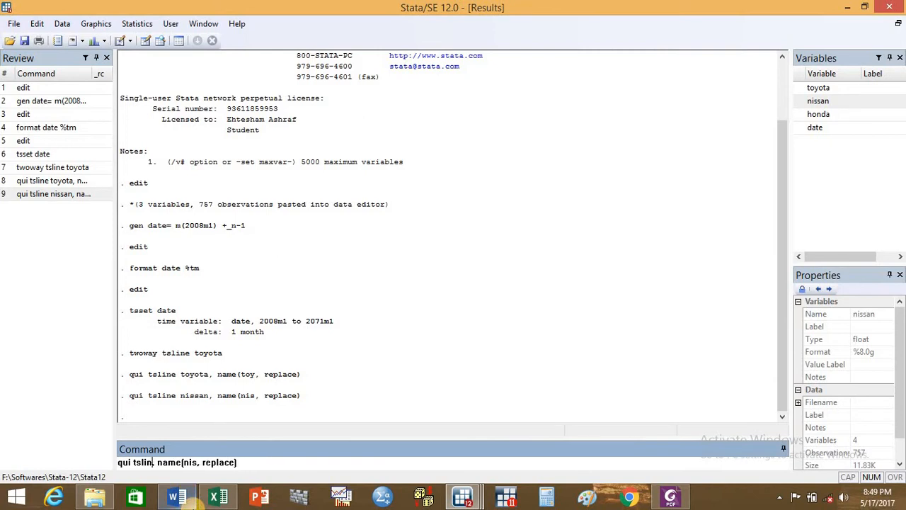
type("e")
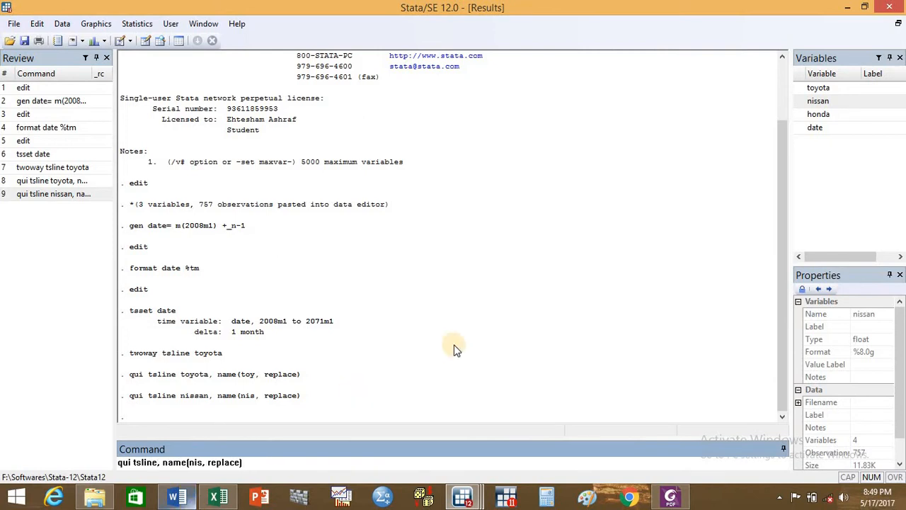
left_click(828, 115)
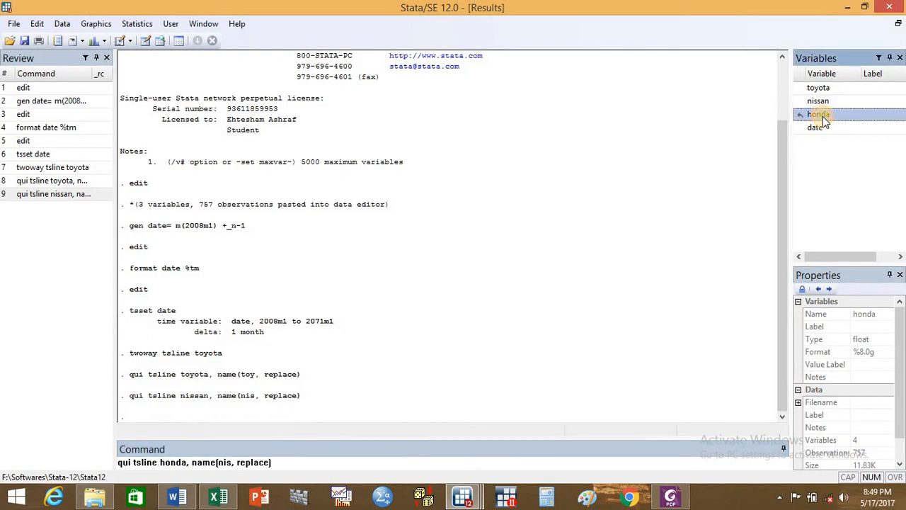
left_click_drag(218, 462, 232, 462)
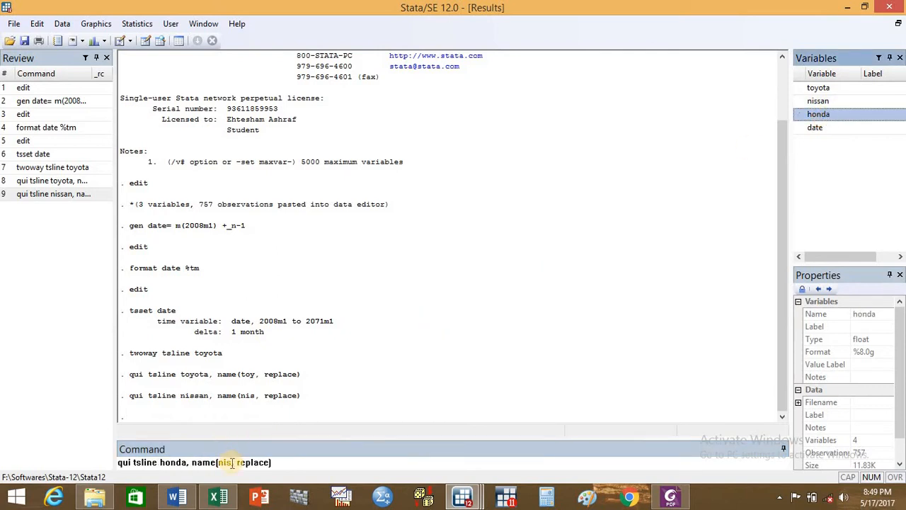
key("BackSpace")
key("BackSpace")
key("BackSpace")
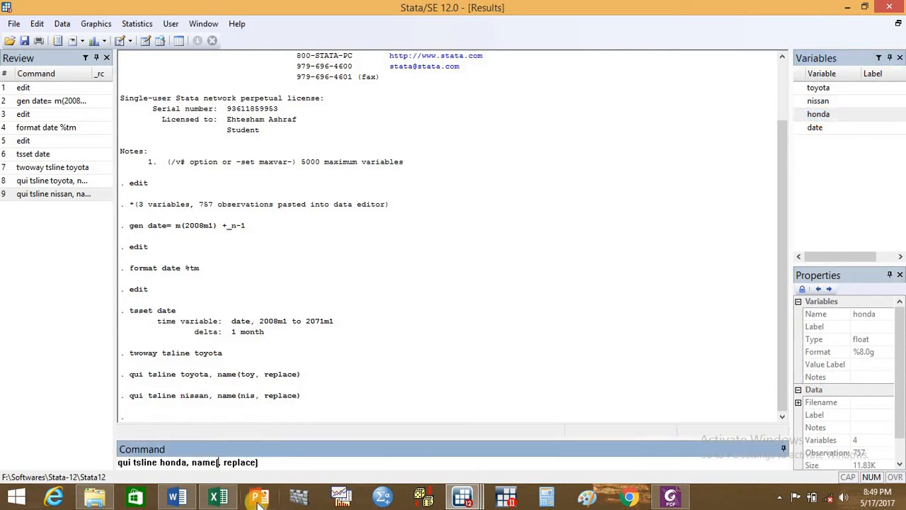
type("hon")
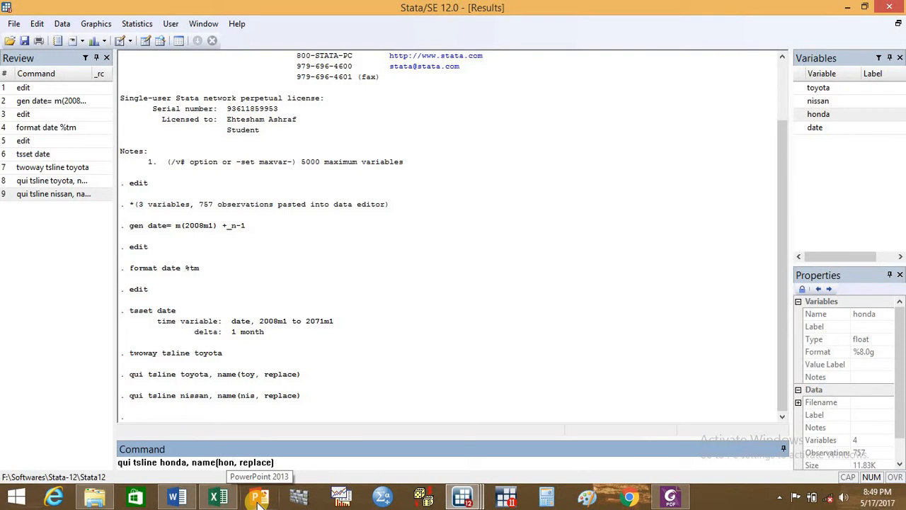
key("Return")
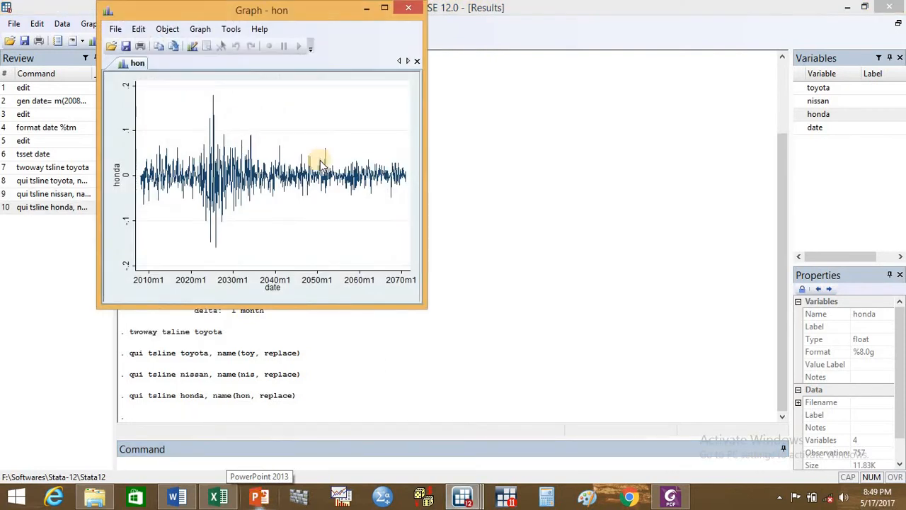
left_click(368, 8)
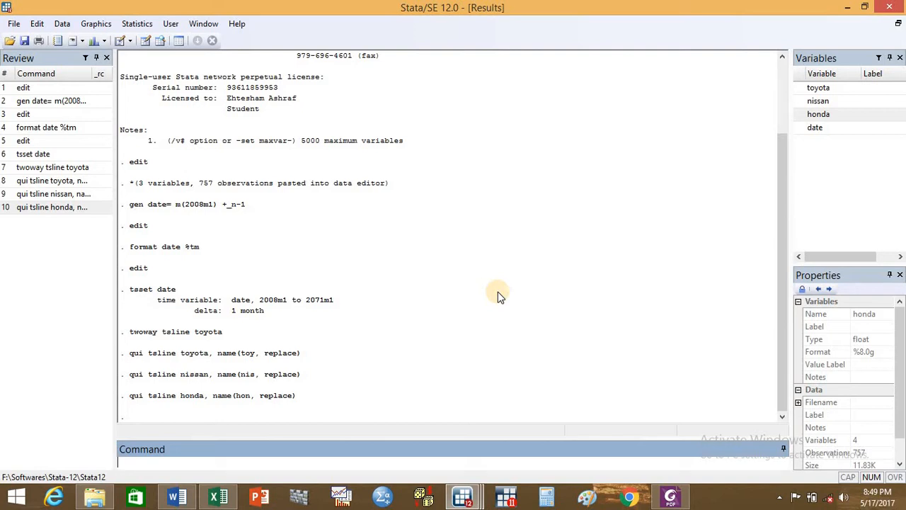
- Combine the three line graphs in two columns by running graph combine toy nis hon, cols(2) name(all1, replace)
type("graph combine toy")
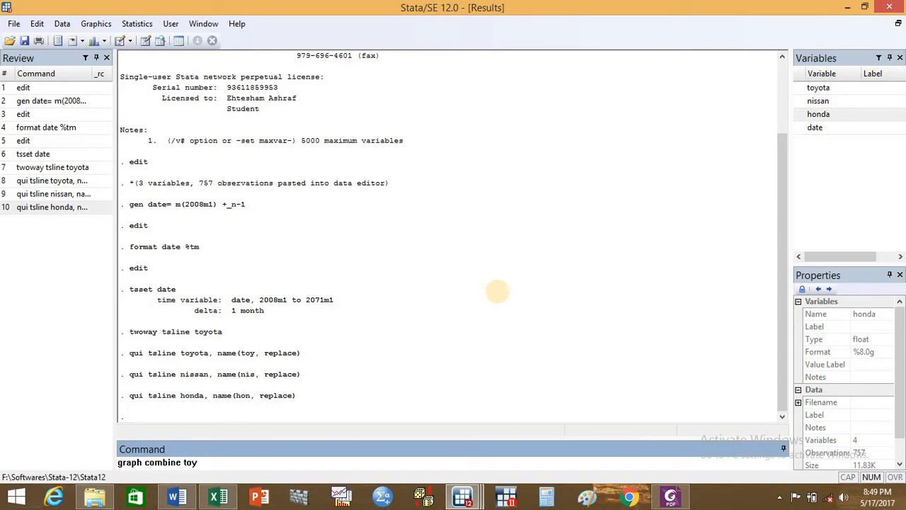
type(" nis hon, cols(2) name(")
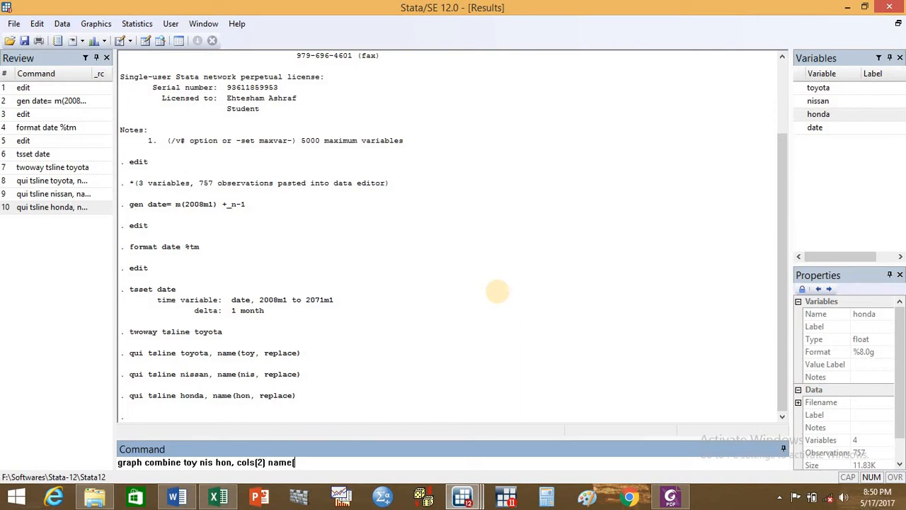
type("all1, replace)")
key("Return")
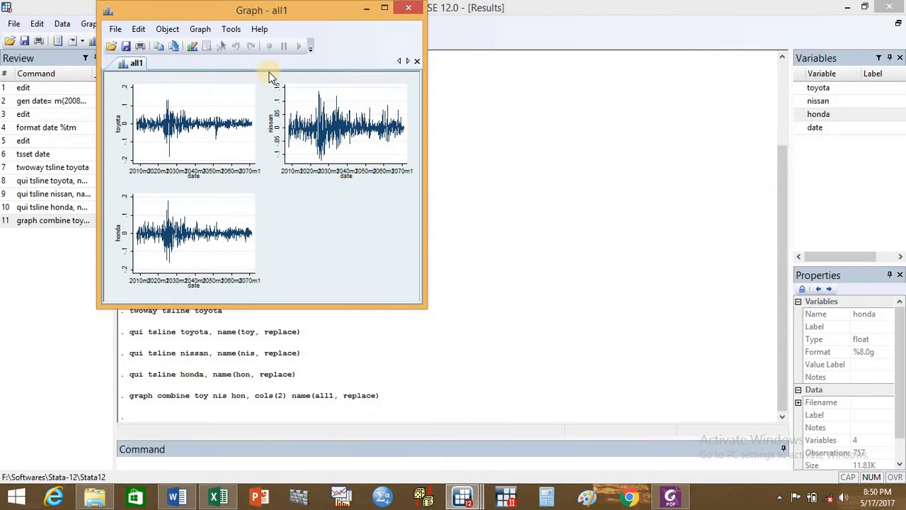
- Examine the combined all1 graph at full-screen size, restore its window and minimize it
left_click(384, 8)
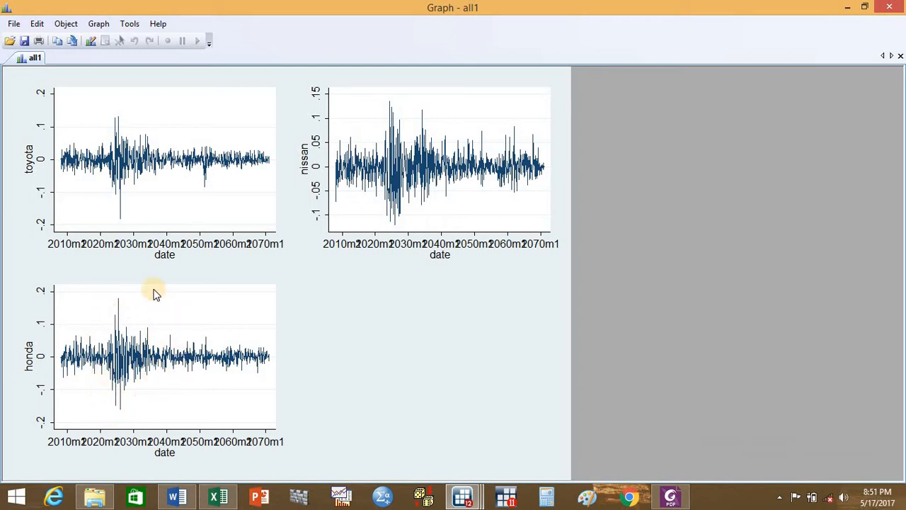
left_click(865, 7)
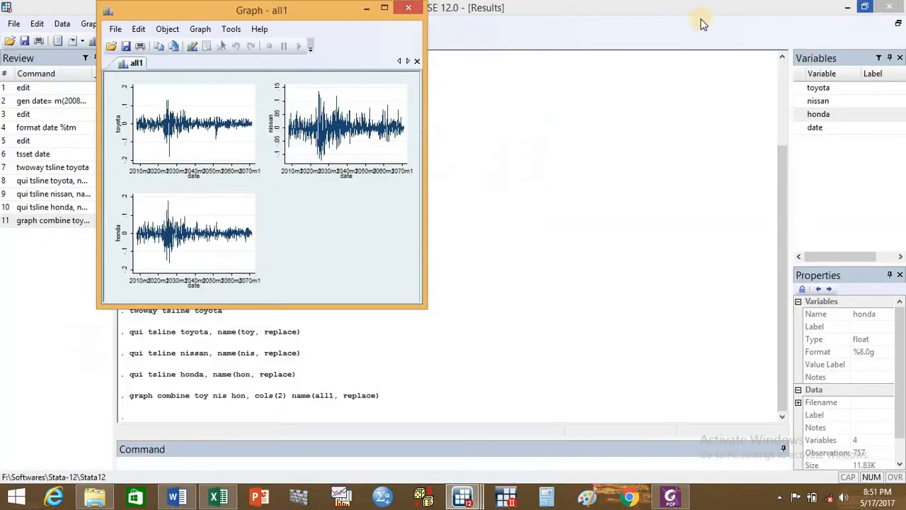
left_click(369, 8)
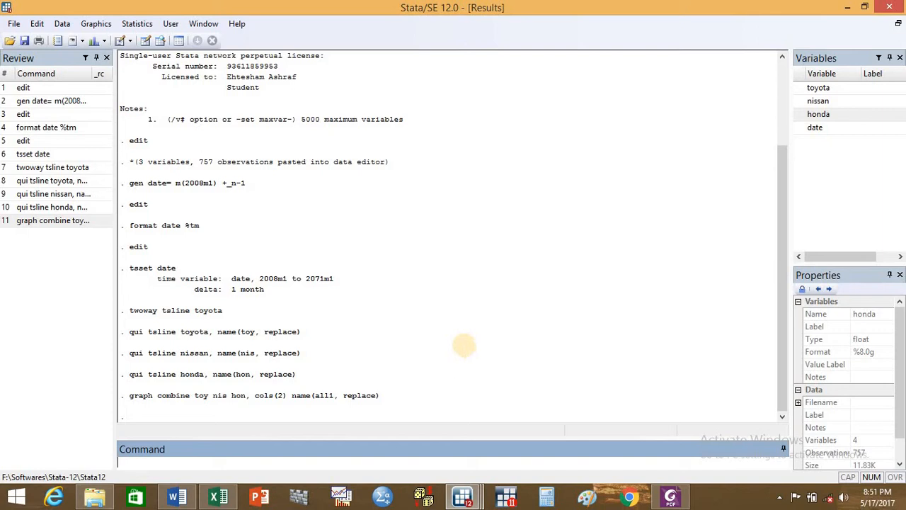
- Create a toyota histogram with a normal curve using qui histogram toyota, normal name(toy, replace), and minimize the graph window
type("qui histogram")
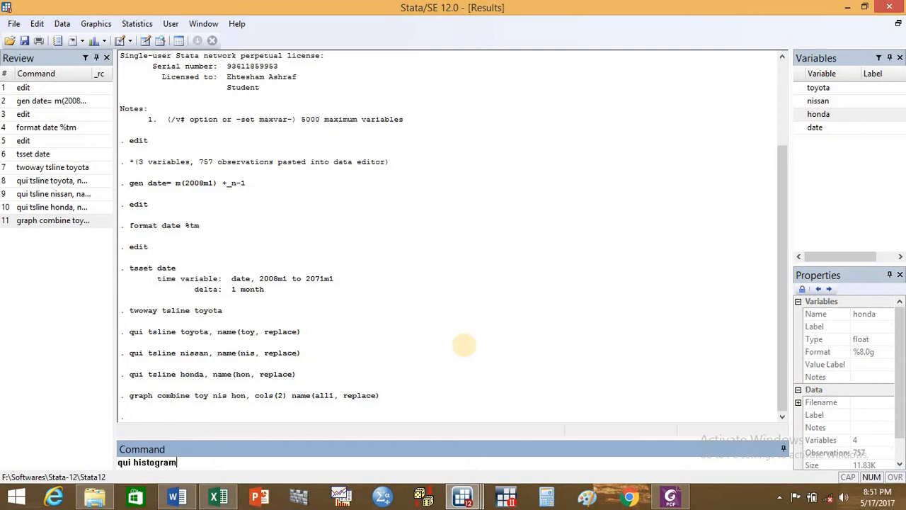
left_click(814, 87)
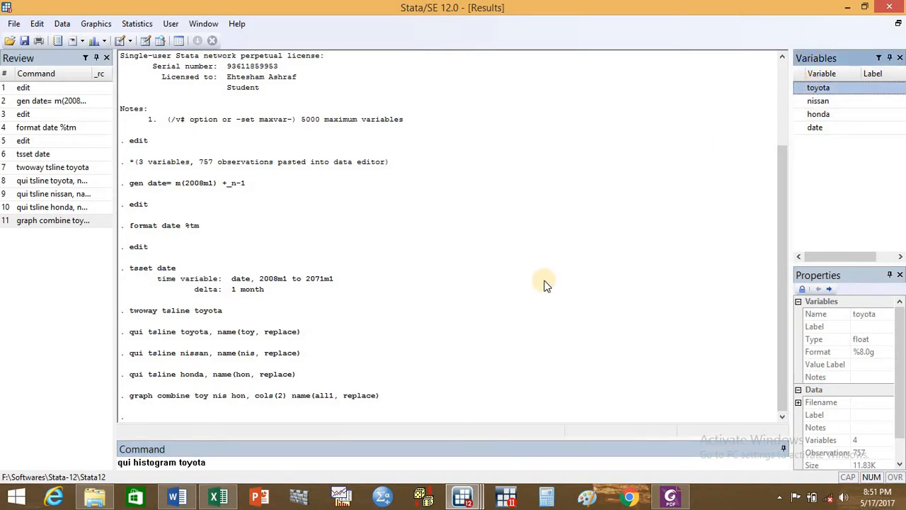
type(", normal")
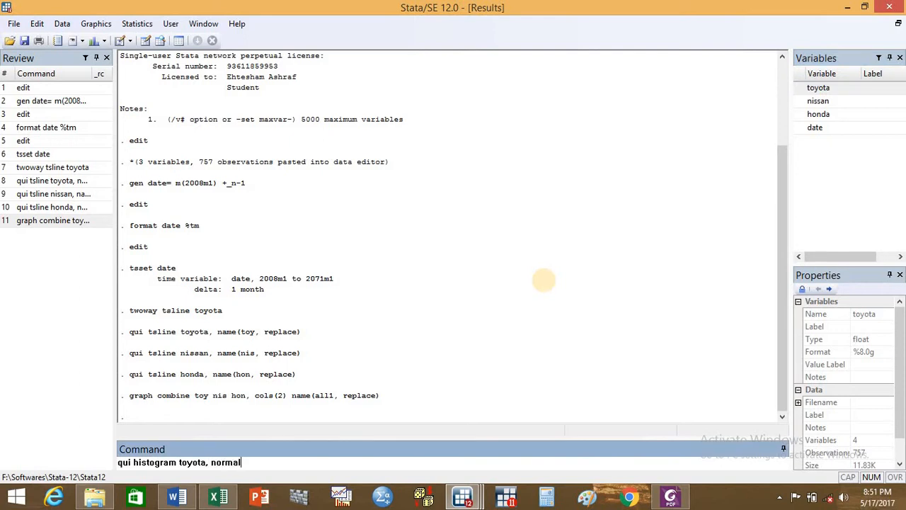
type(" name(to")
type("replace")
key("BackSpace")
key("BackSpace")
key("BackSpace")
key("BackSpace")
key("BackSpace")
key("BackSpace")
key("BackSpace")
key("BackSpace")
type(", replace)")
key("Return")
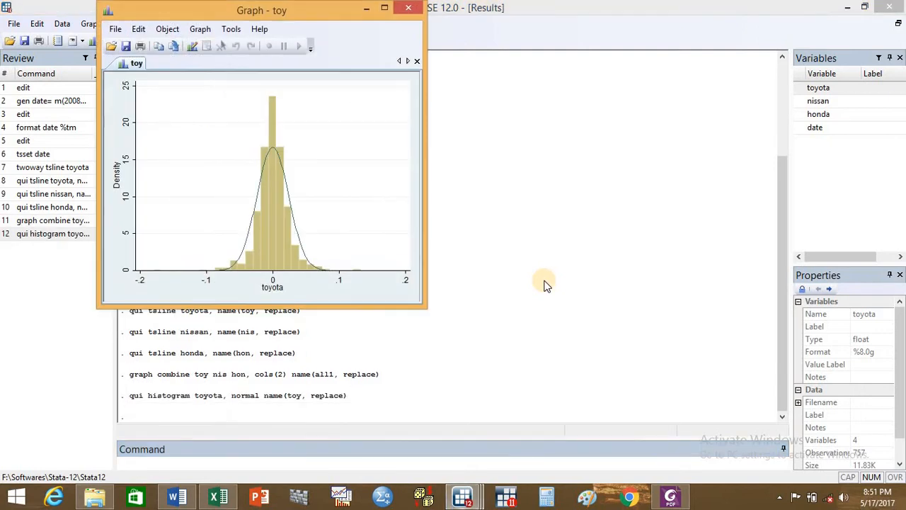
left_click(366, 7)
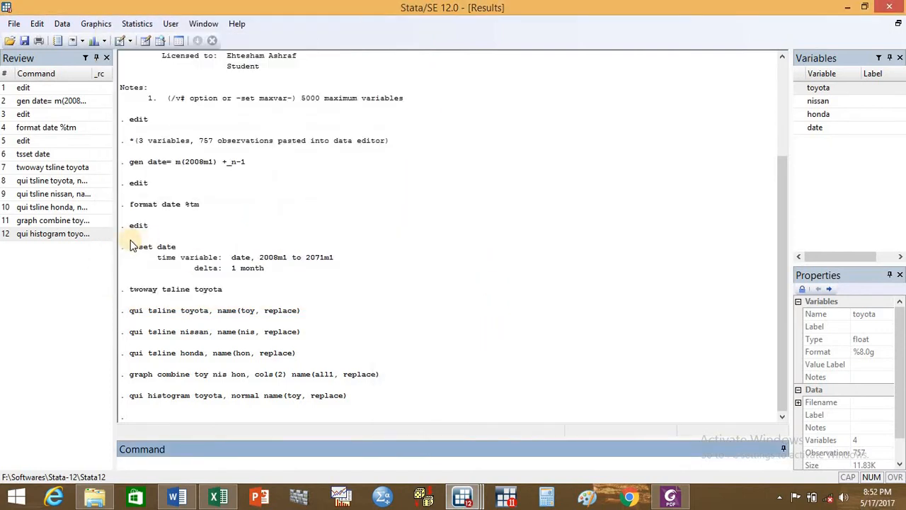
- Reuse the histogram command for nissan, running qui histogram nissan, normal name(nis, replace), and minimize the graph window
left_click(75, 234)
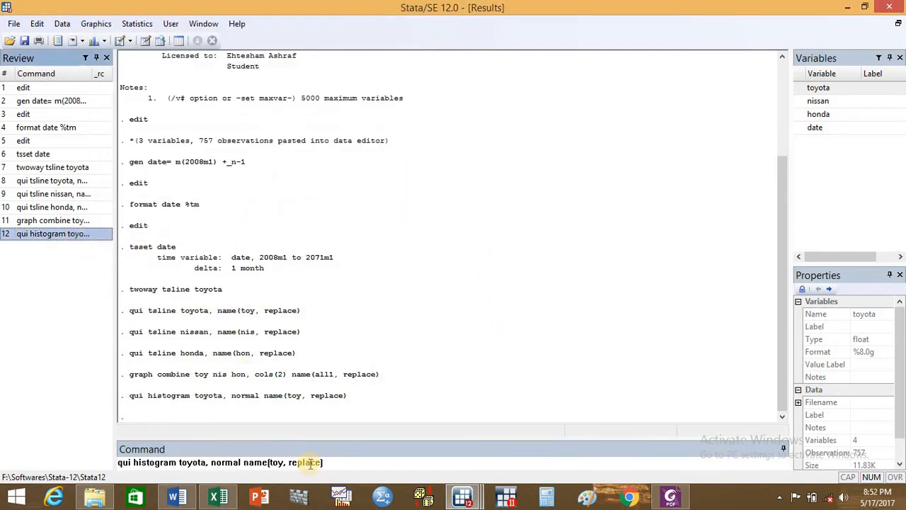
left_click(202, 462)
key("BackSpace")
key("BackSpace")
key("BackSpace")
key("BackSpace")
key("BackSpace")
key("BackSpace")
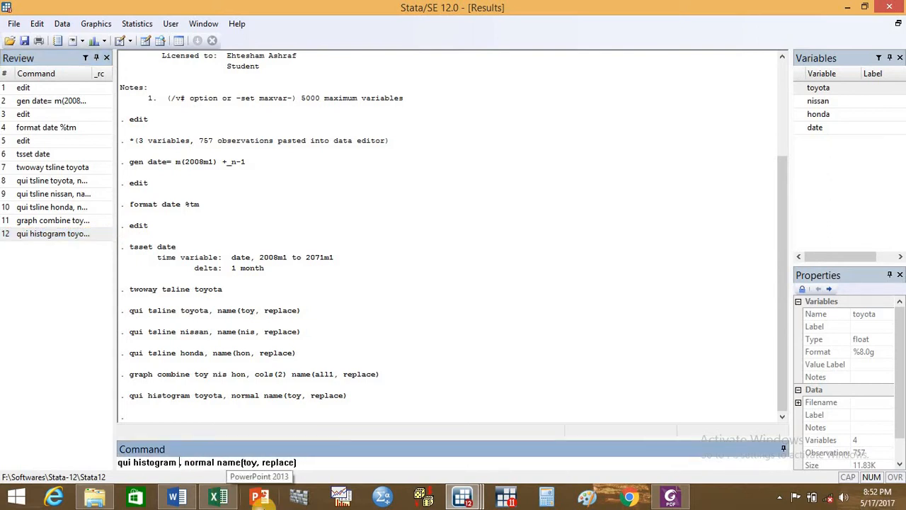
key("BackSpace")
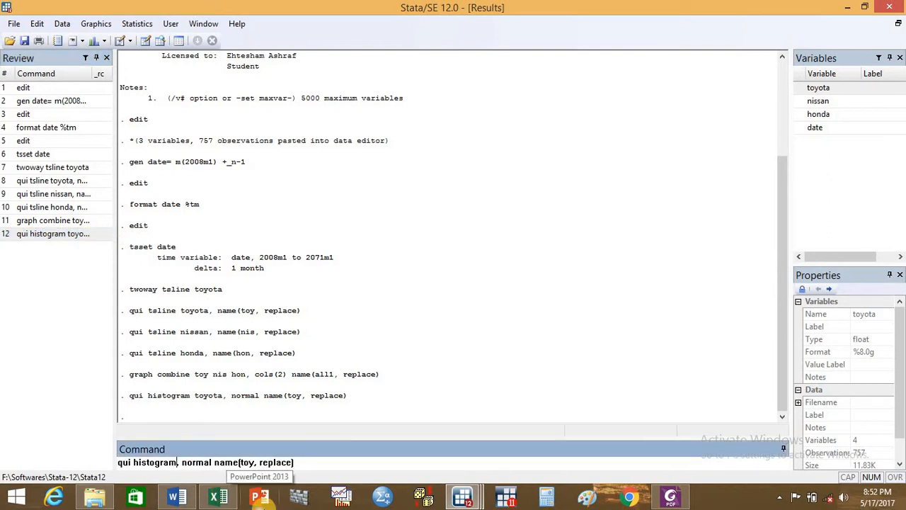
double_click(824, 100)
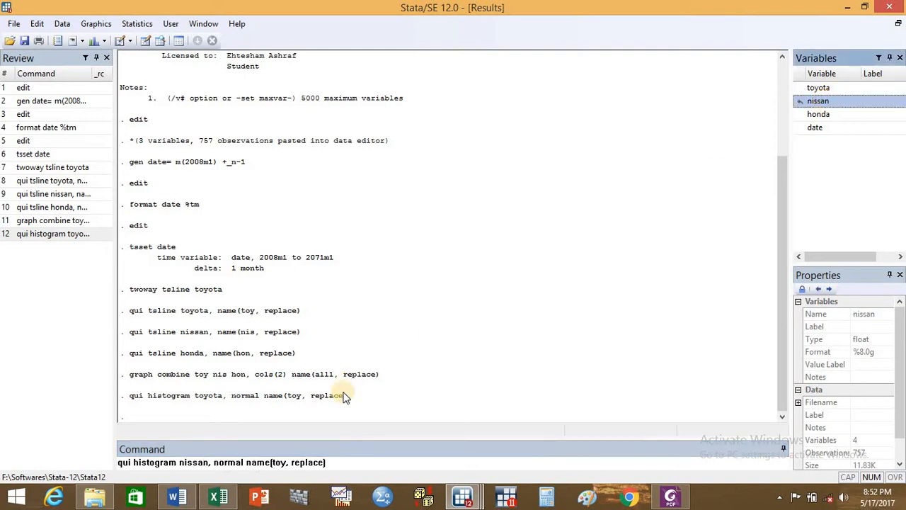
left_click(288, 462)
key("BackSpace")
key("BackSpace")
key("BackSpace")
key("BackSpace")
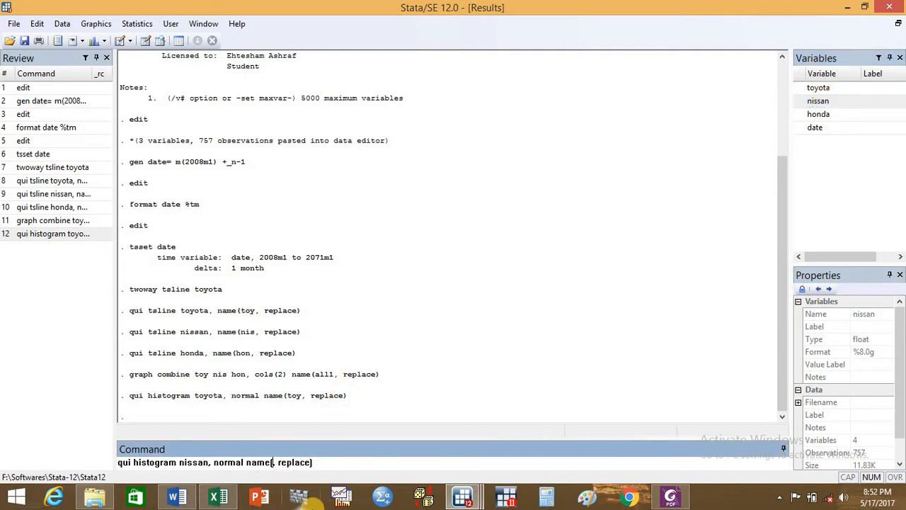
type("nis,")
key("Return")
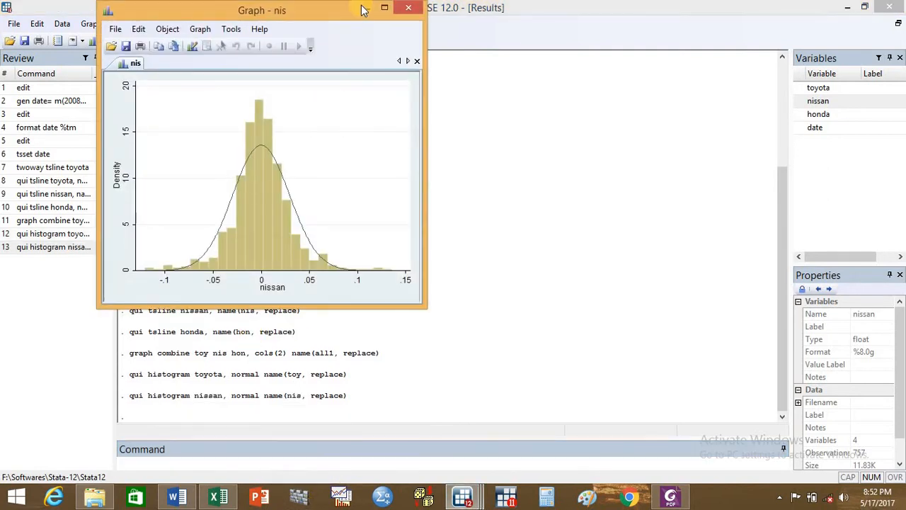
left_click(369, 8)
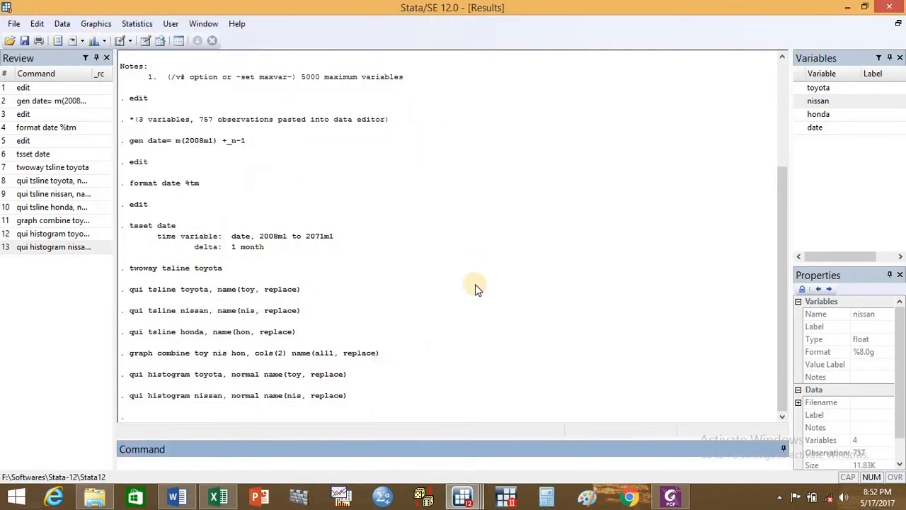
- Reuse the nissan histogram command for honda, running qui histogram honda, normal name(hon, replace)
left_click(65, 253)
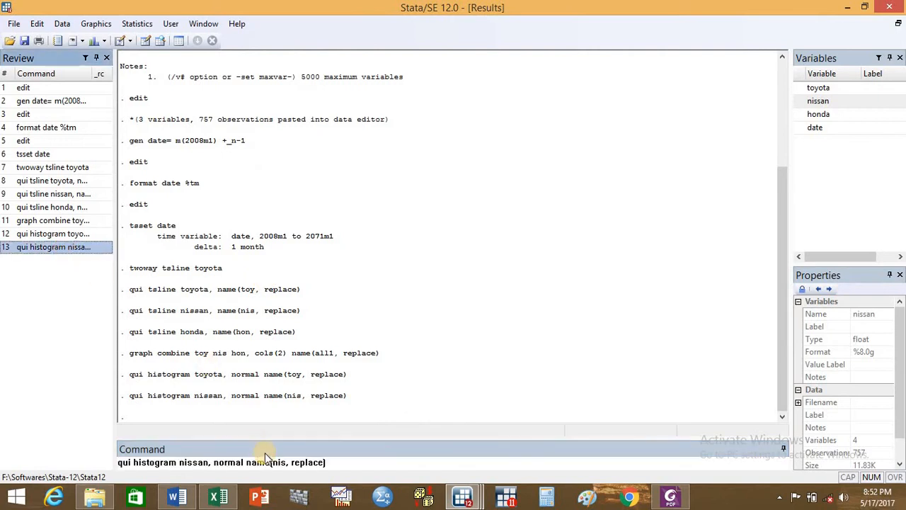
left_click(209, 463)
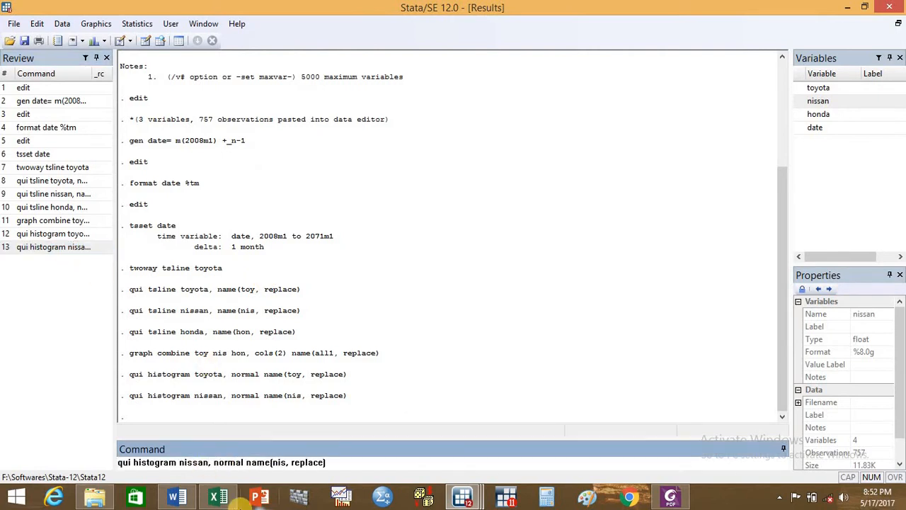
key("BackSpace")
key("BackSpace")
key("BackSpace")
key("BackSpace")
key("BackSpace")
key("BackSpace")
key("BackSpace")
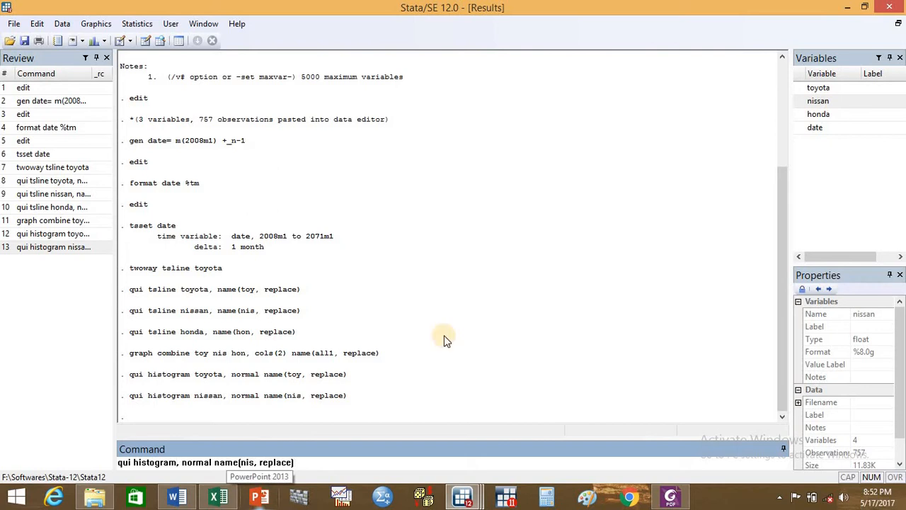
double_click(815, 115)
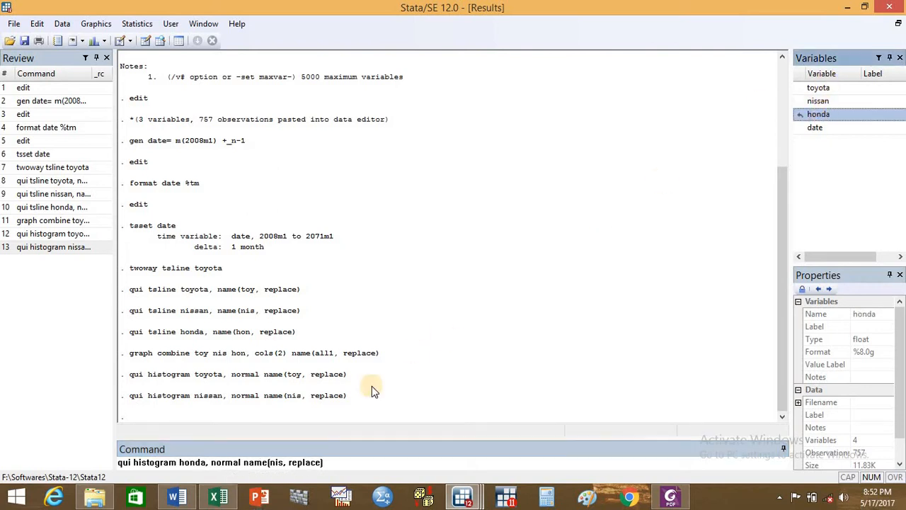
left_click(284, 462)
key("BackSpace")
key("BackSpace")
key("BackSpace")
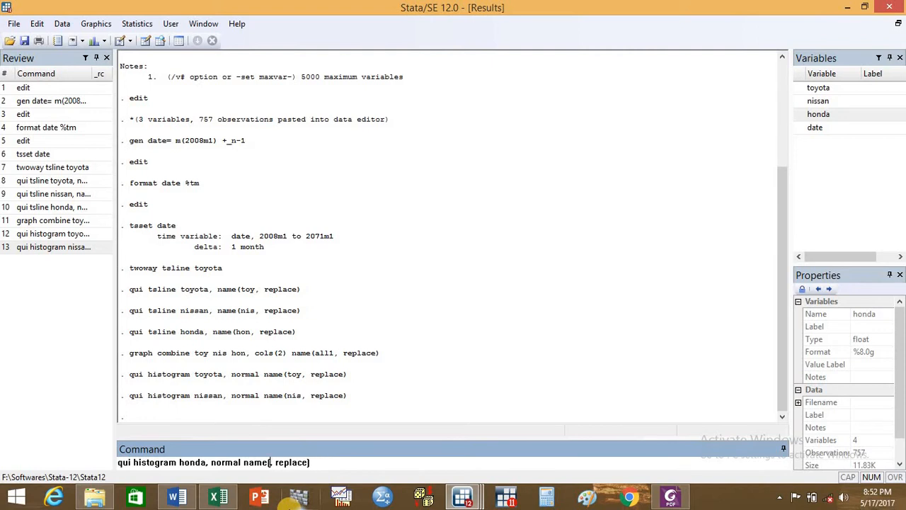
type("hon")
key("Return")
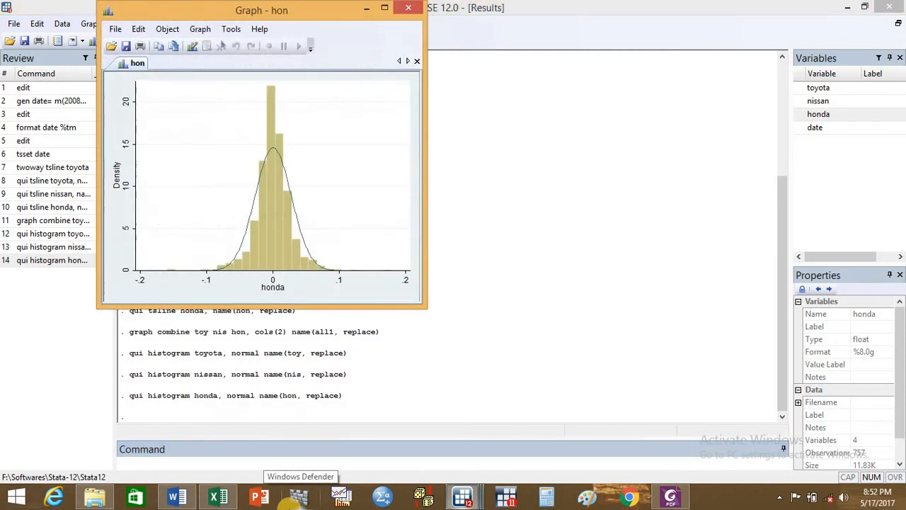
- Minimize the honda histogram and combine the three histograms by running graph combine toy nis hon, cols(2) name(all2, replace)
left_click(366, 9)
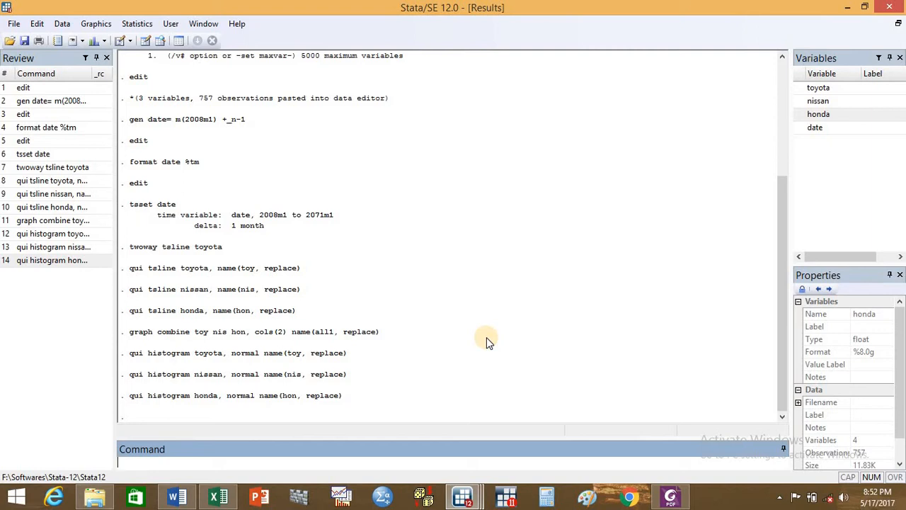
type("graph combine toy")
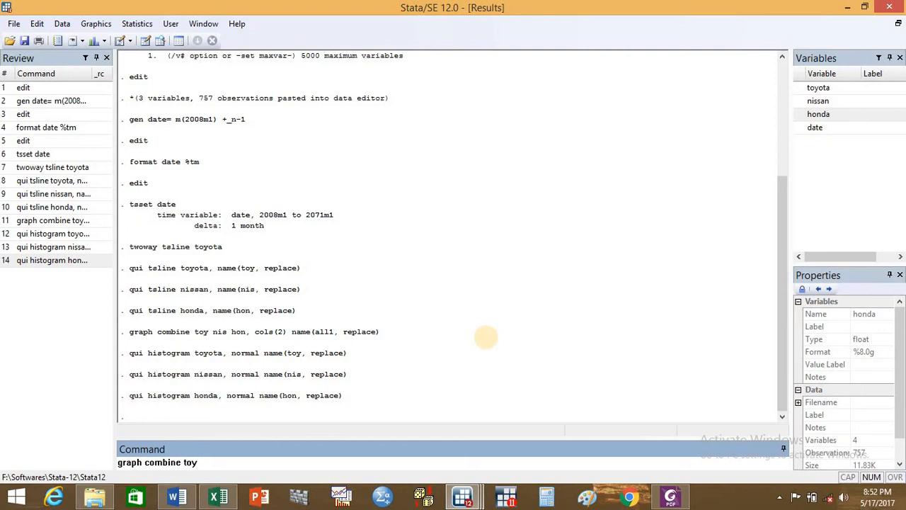
type(" nis hon, cols(2) nm")
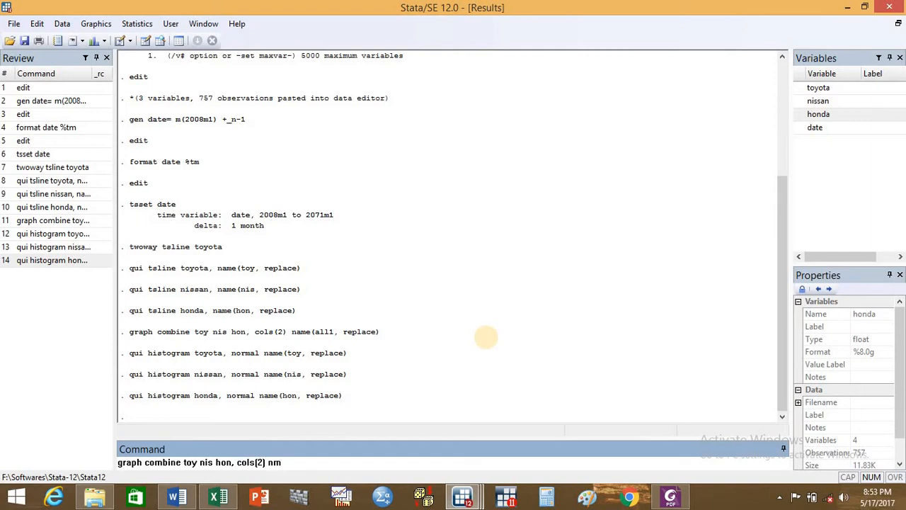
key("BackSpace")
type("ame(all2, replace)")
key("Return")
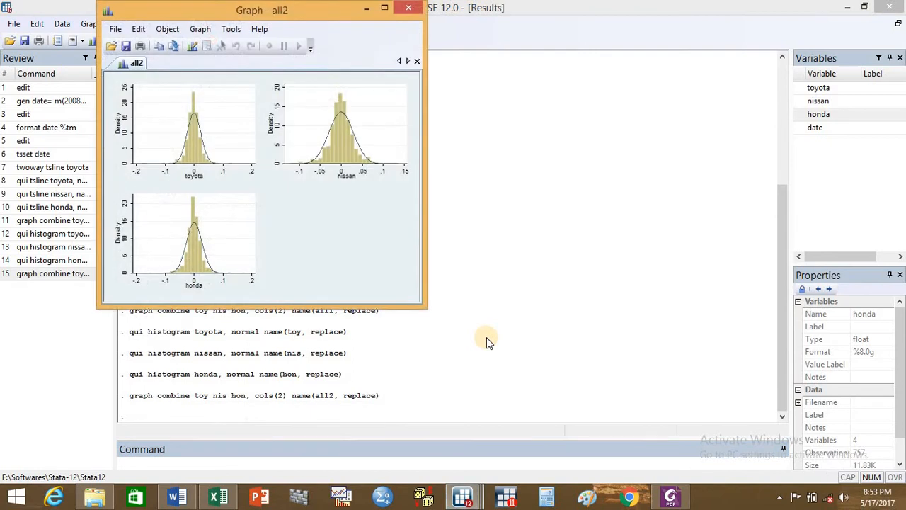
- Examine the combined all2 histograms at full-screen size, restore the graph window and close it
left_click(385, 7)
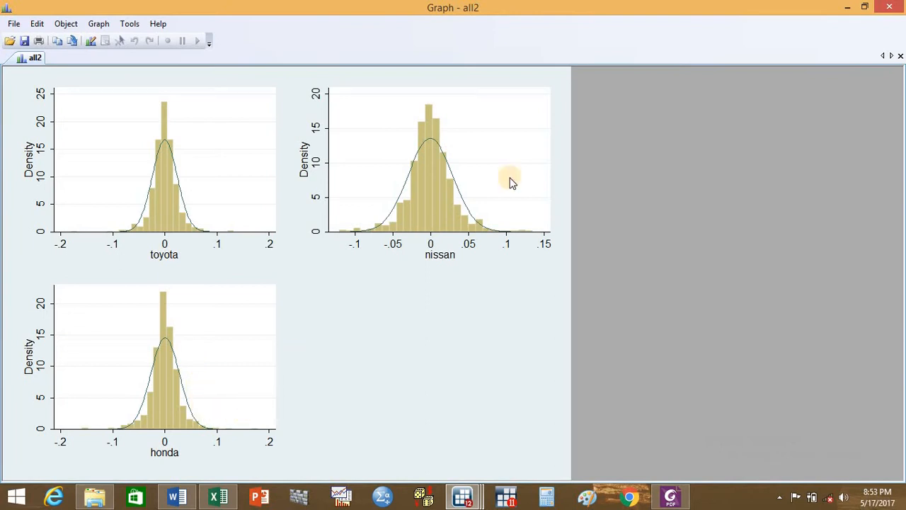
left_click(863, 9)
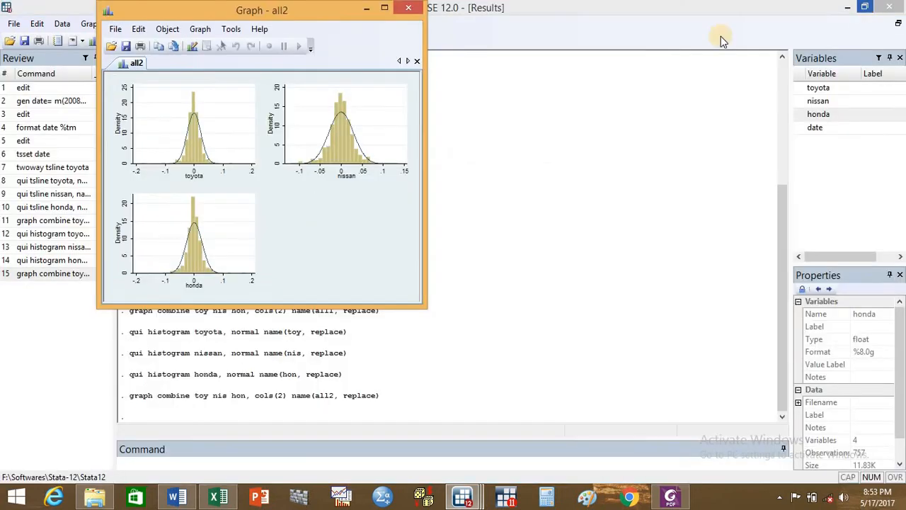
left_click(408, 8)
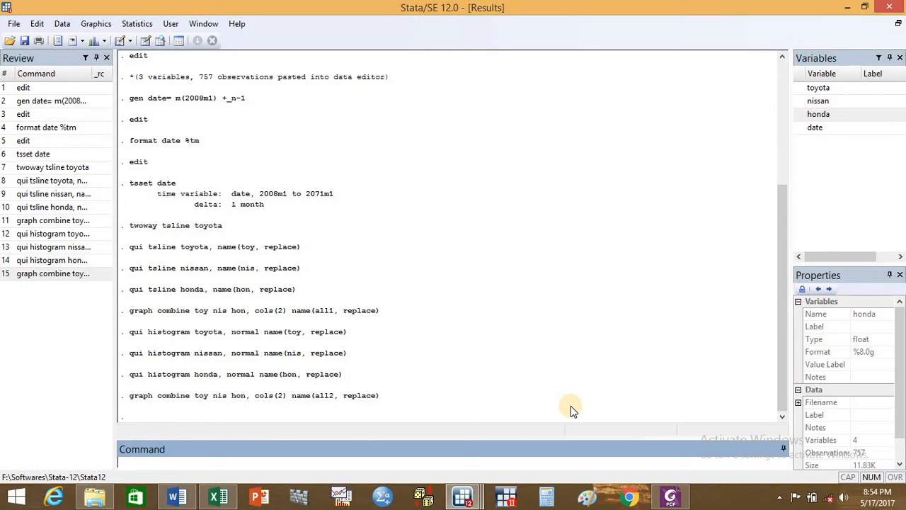
- Regress toyota on nissan and honda by running reg toyota nissan honda
left_click(337, 465)
type("run")
key("BackSpace")
key("BackSpace")
type("eg")
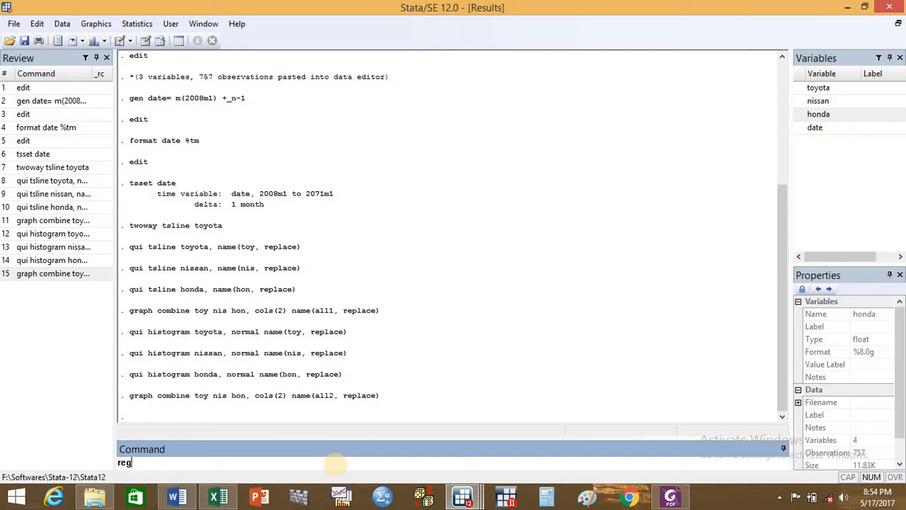
left_click(832, 92)
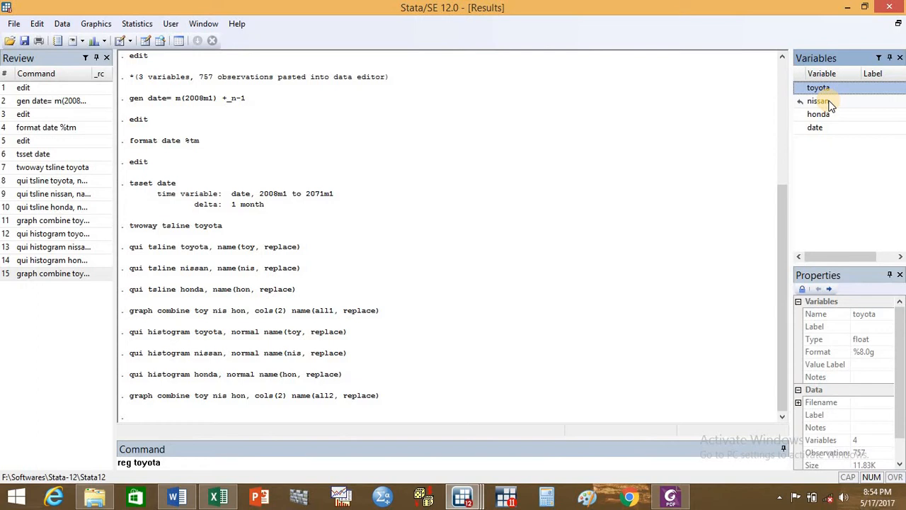
left_click(830, 103)
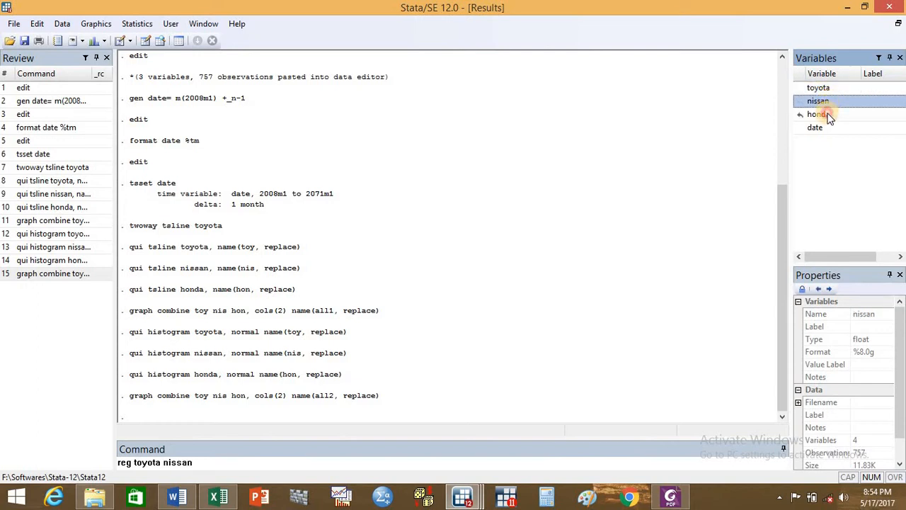
left_click(830, 115)
key("Return")
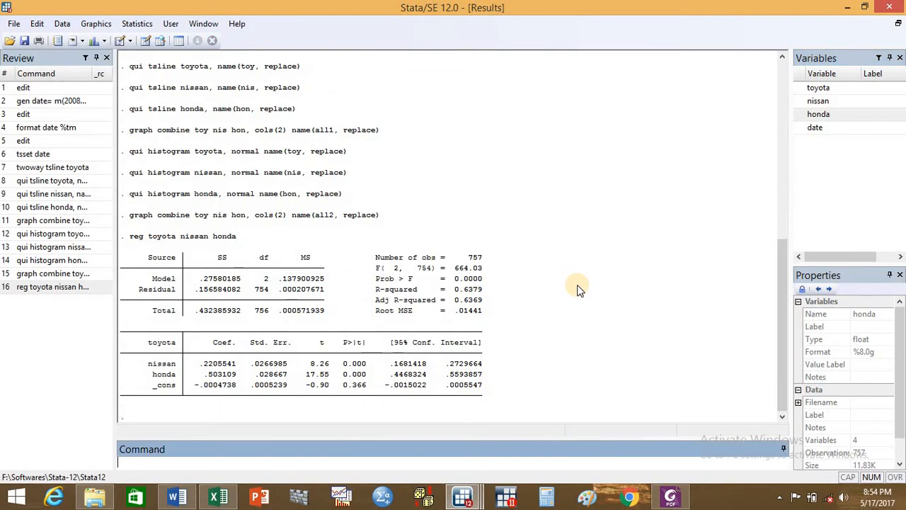
- Run the Breusch-Pagan heteroskedasticity test on the regression with hettest
type("hete")
key("BackSpace")
type("test")
key("Return")
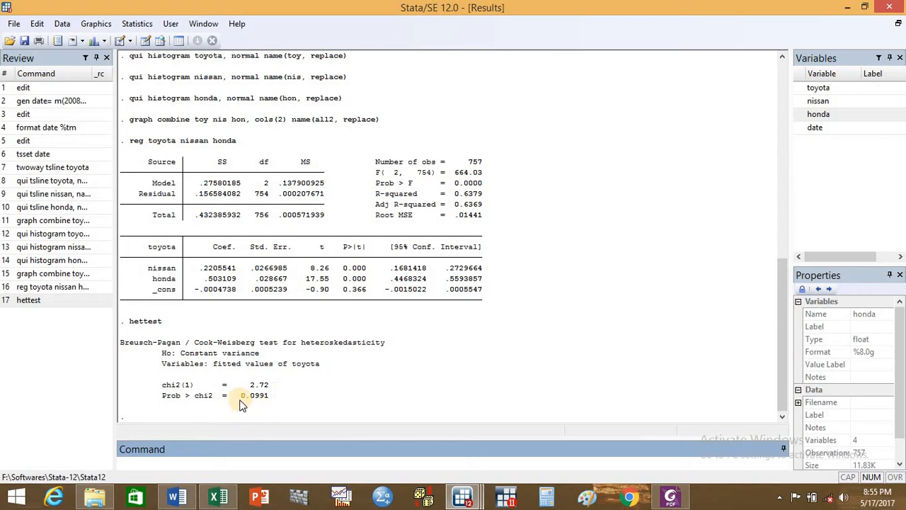
- Run White's test for homoskedasticity on the regression with imtest, white
left_click(260, 460)
type("imt")
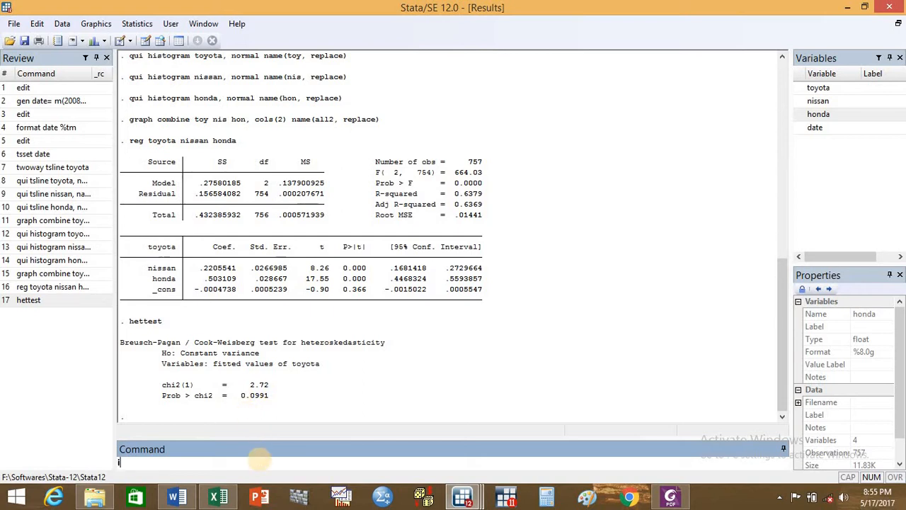
type("est, white")
key("Return")
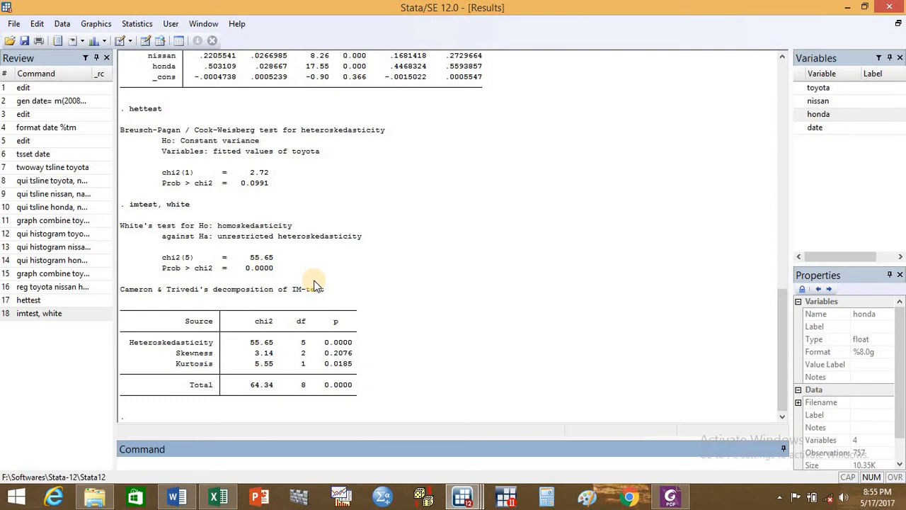
- Test the regression for ARCH effects at one lag by running estat archlm, lags(1)
left_click(363, 466)
type("estat archlm, lags(1)")
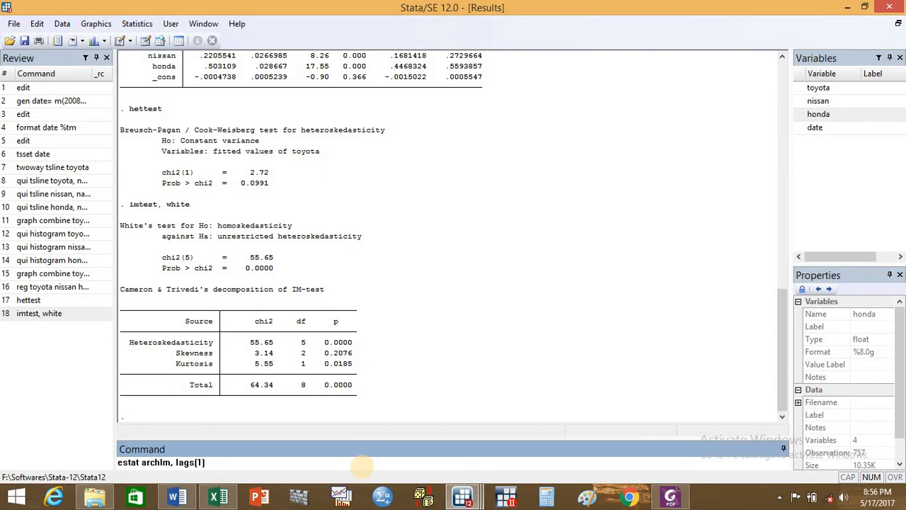
key("Return")
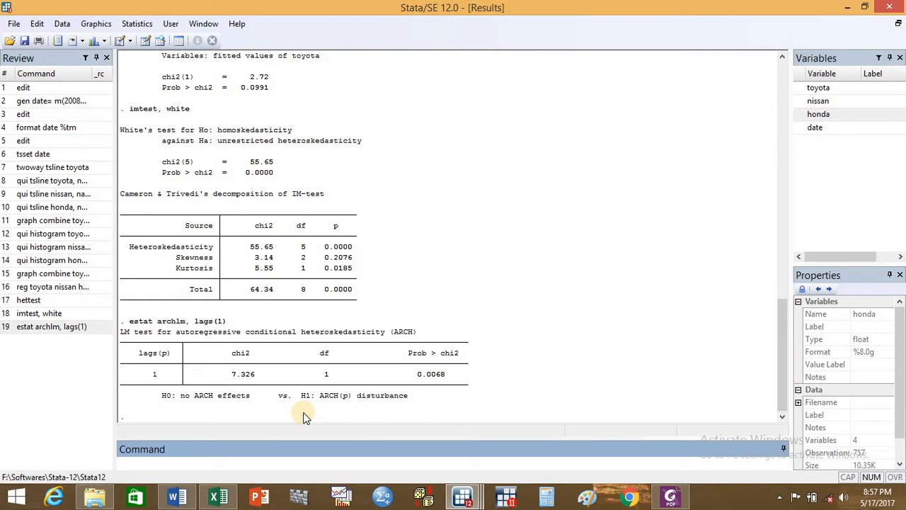
- Estimate an ARCH model with three lags by running arch toyota (nissan honda), arch(1/3), and display the rest of its output
type("arch")
left_click(825, 88)
double_click(826, 88)
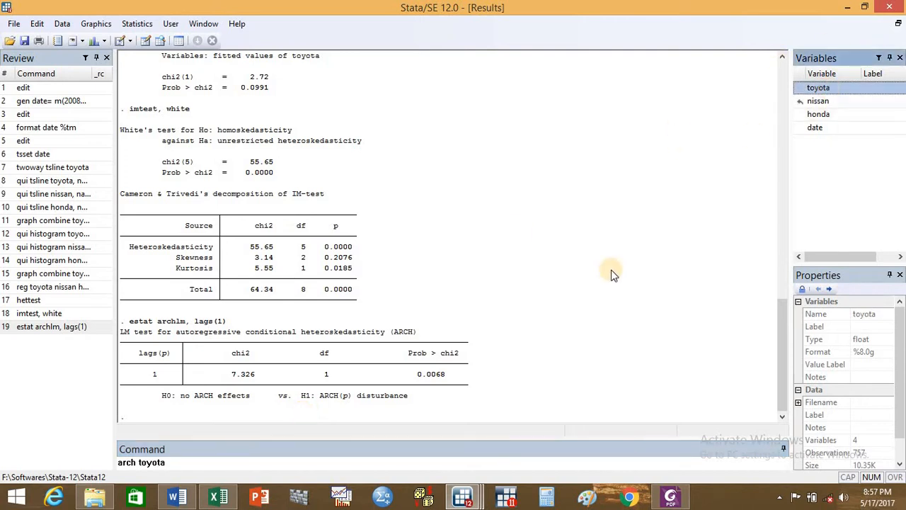
left_click(196, 464)
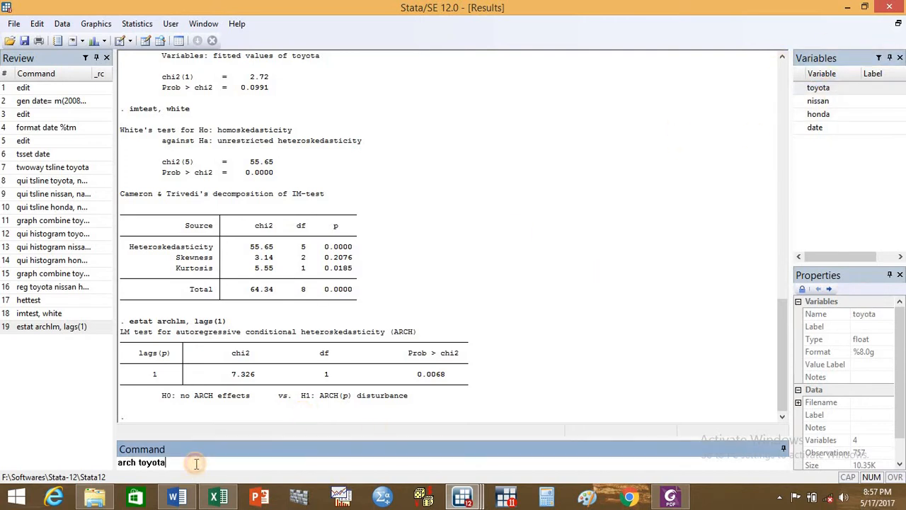
type(",")
double_click(812, 100)
double_click(816, 115)
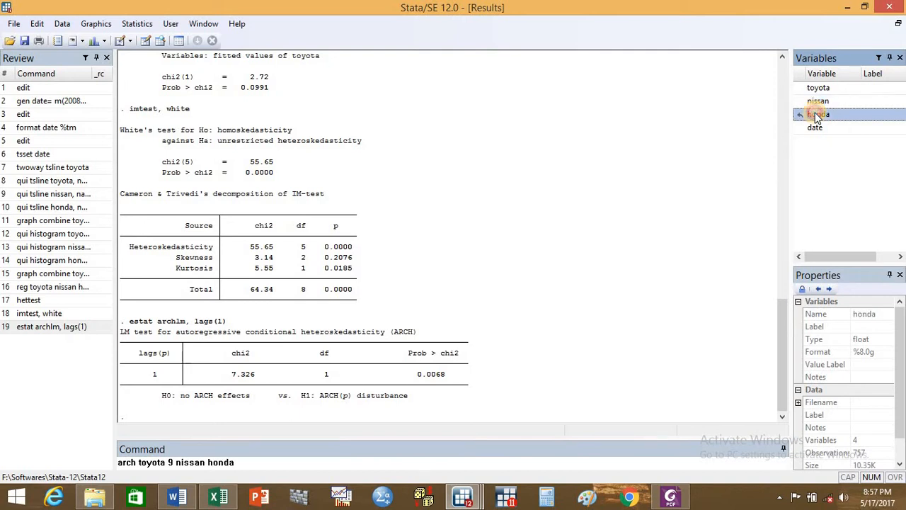
left_click(177, 464)
key("BackSpace")
key("BackSpace")
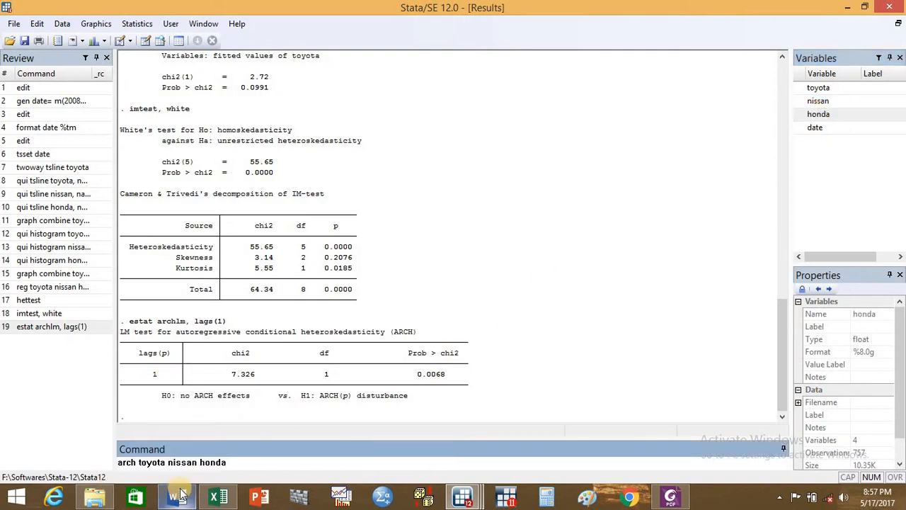
left_click(232, 462)
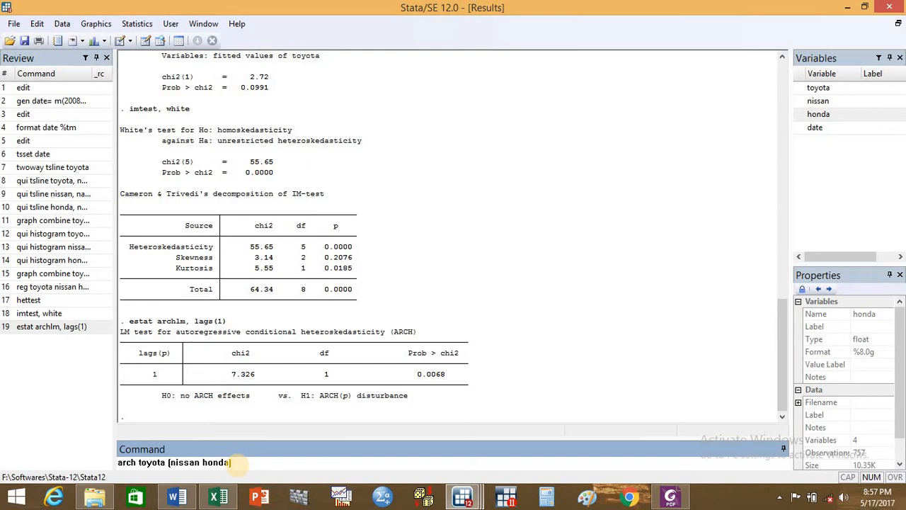
type("arch(1/3)")
key("Return")
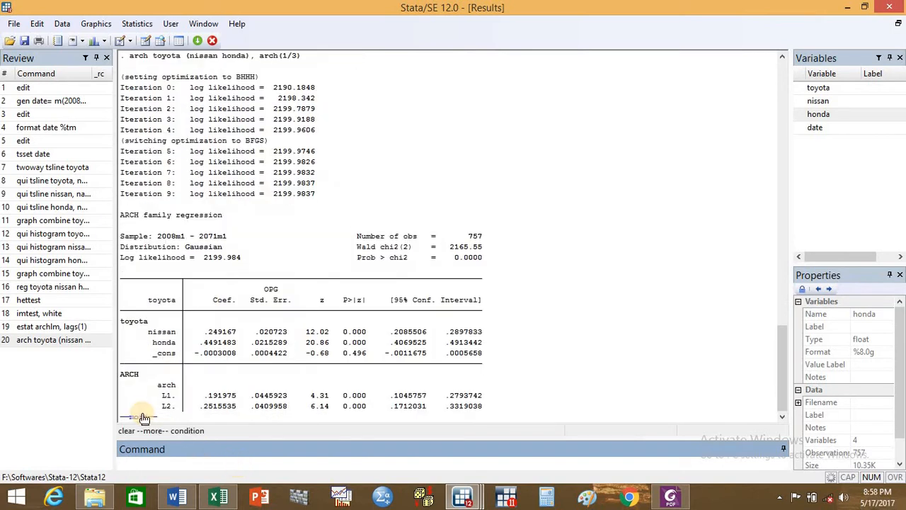
left_click(144, 418)
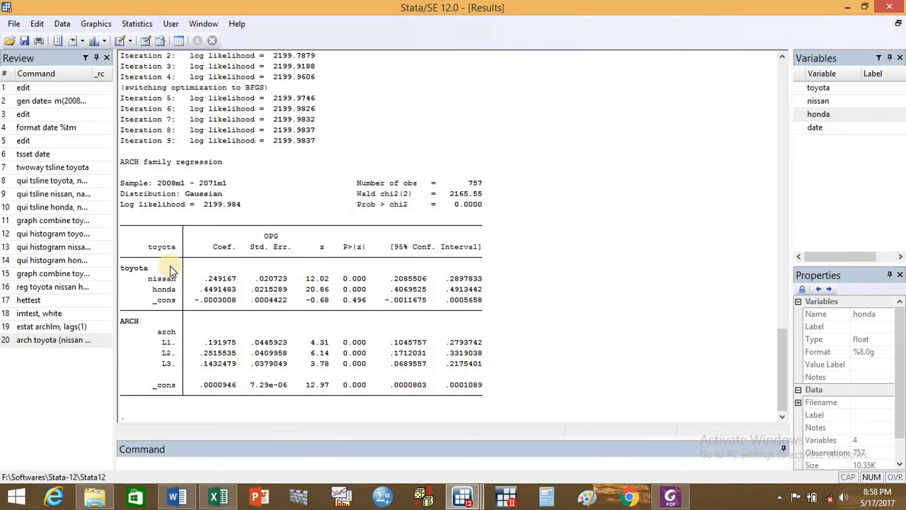
- Switch to the Excel workbook to review the ARCH, GARCH and TGARCH equations near the top of Sheet1, and return to the Stata results
left_click(220, 498)
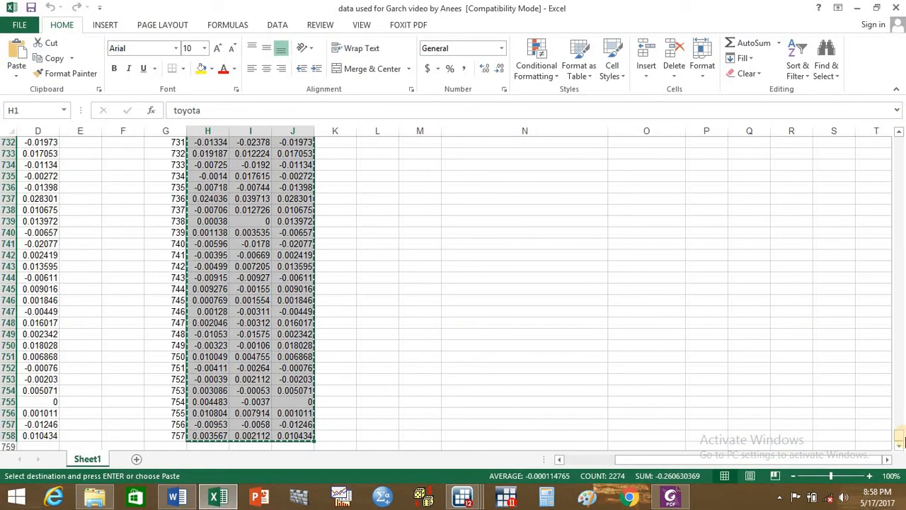
left_click_drag(901, 432, 899, 140)
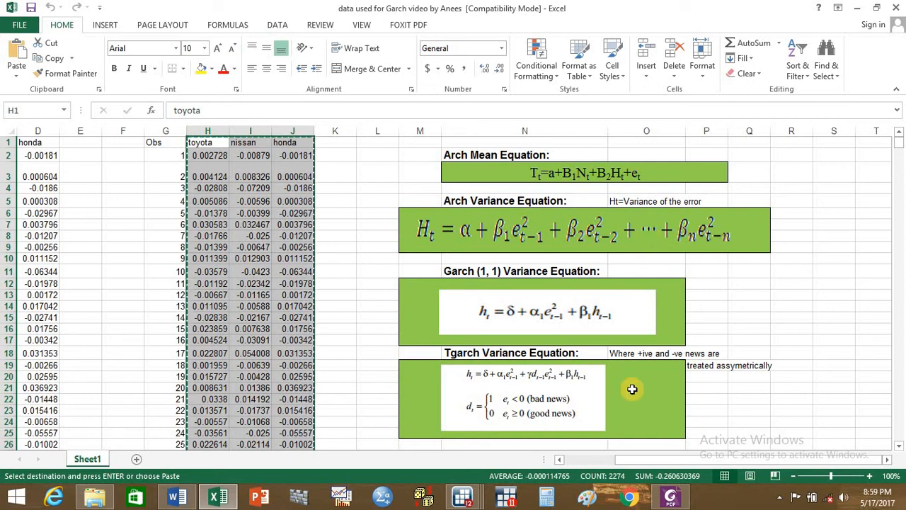
mouse_move(467, 498)
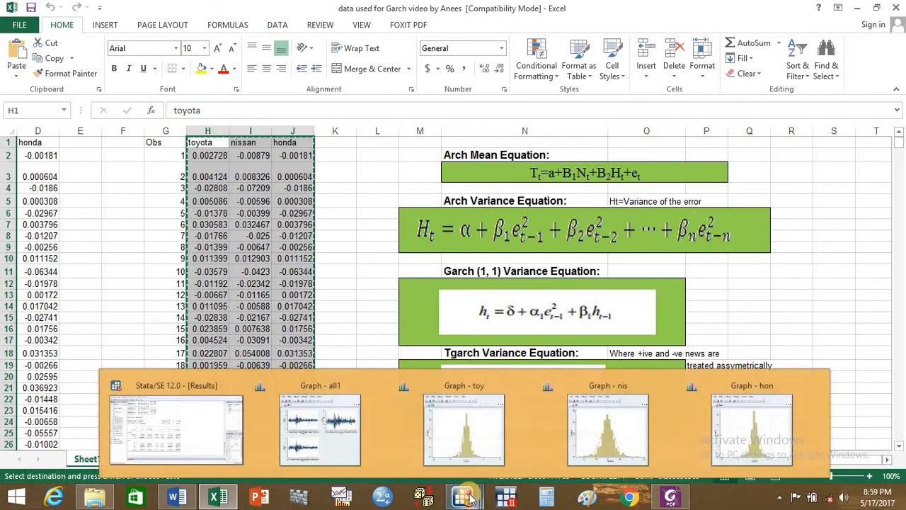
left_click(179, 417)
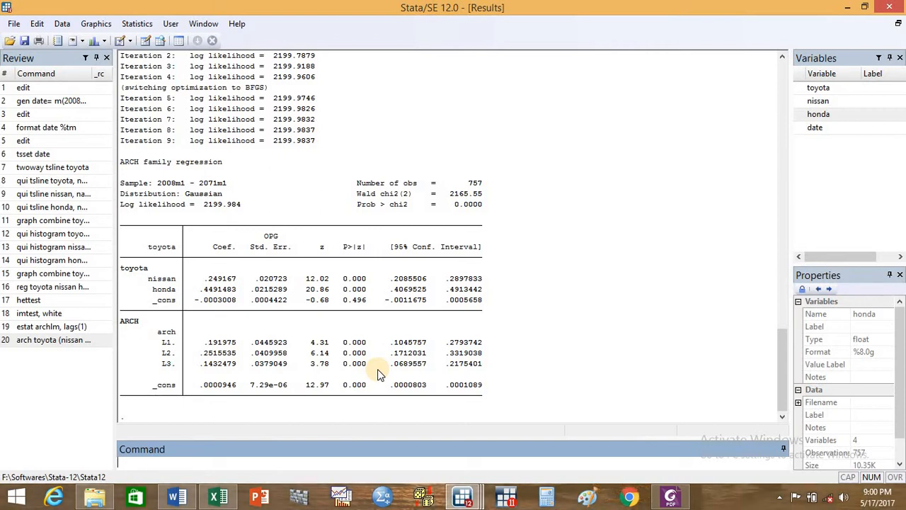
- Reuse the arch command with one lag, running arch toyota (nissan honda), arch(1/1), and display the rest of its output
left_click(73, 342)
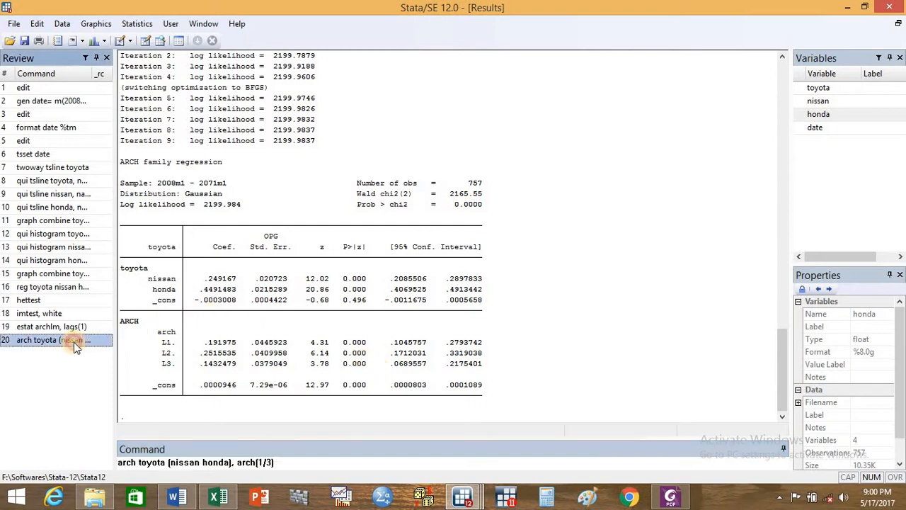
left_click(273, 462)
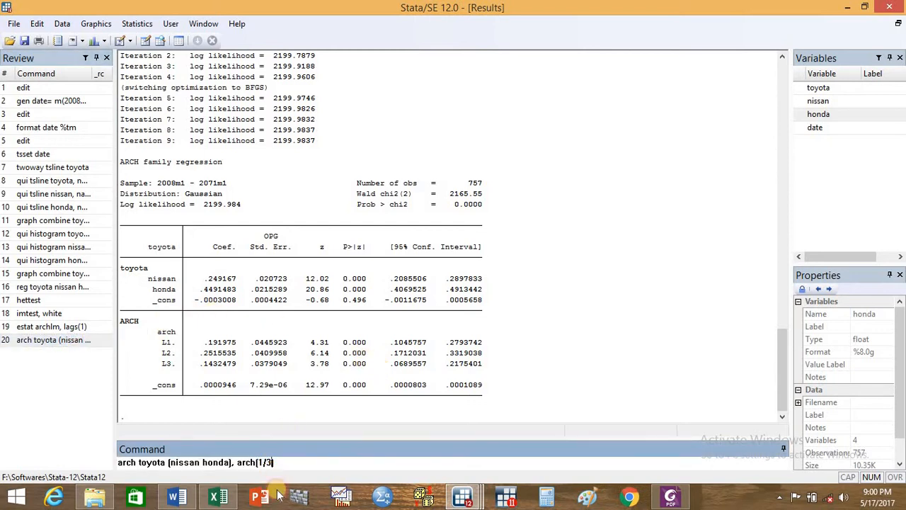
key("BackSpace")
key("BackSpace")
type("1)")
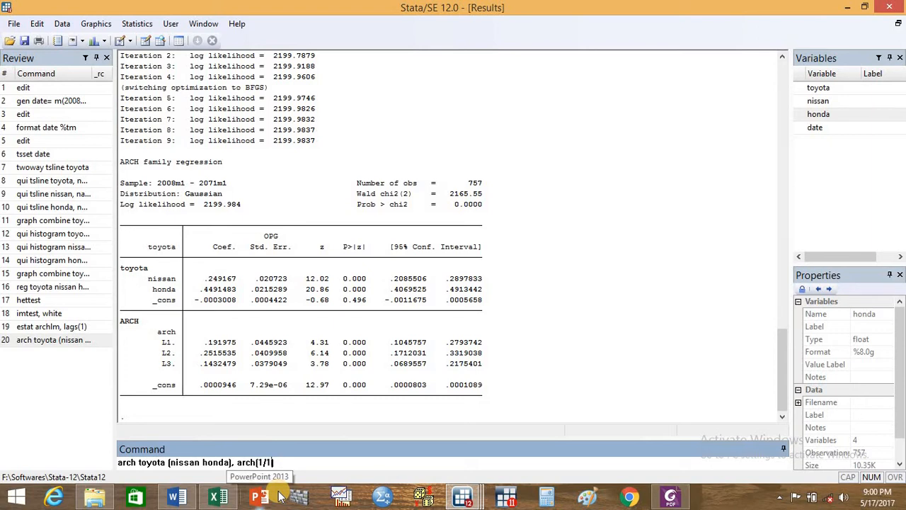
key("Return")
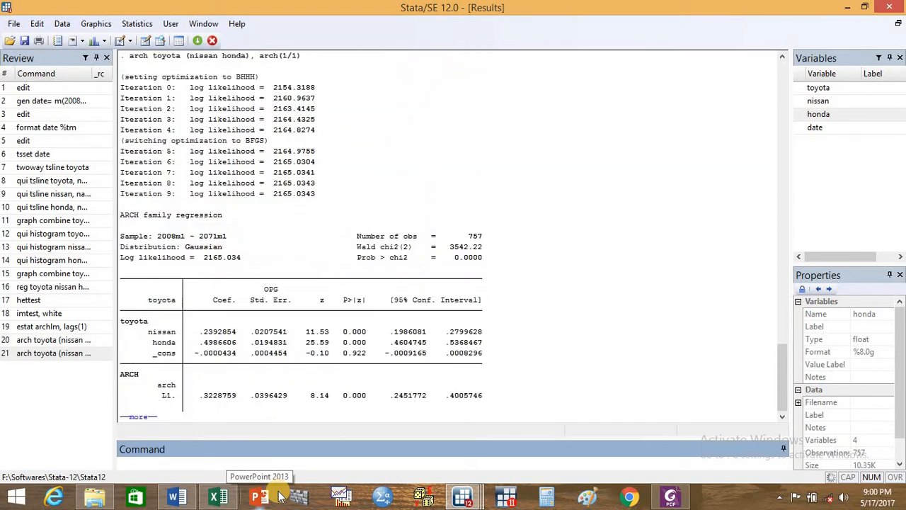
left_click(135, 417)
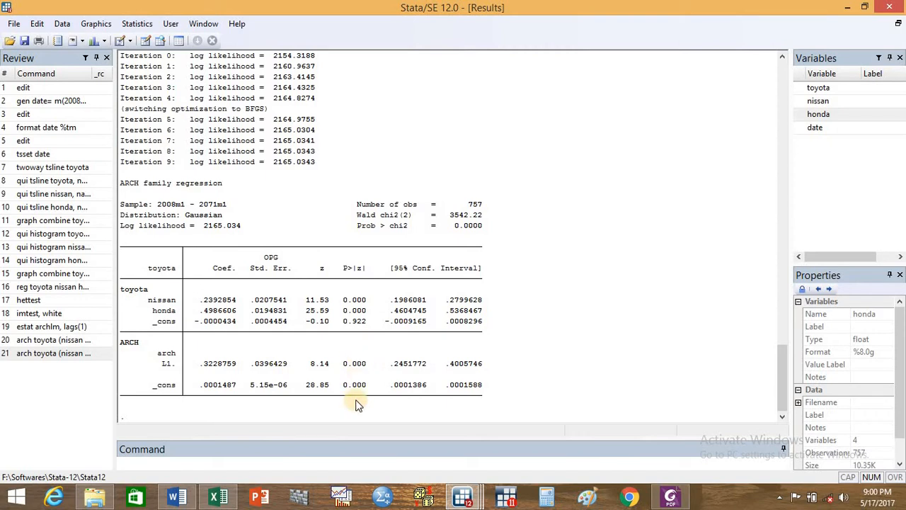
- Reuse the one-lag arch command to estimate a GARCH model as arch toyota (nissan honda), arch(1) garch(1), and display the rest of its output
left_click(345, 466)
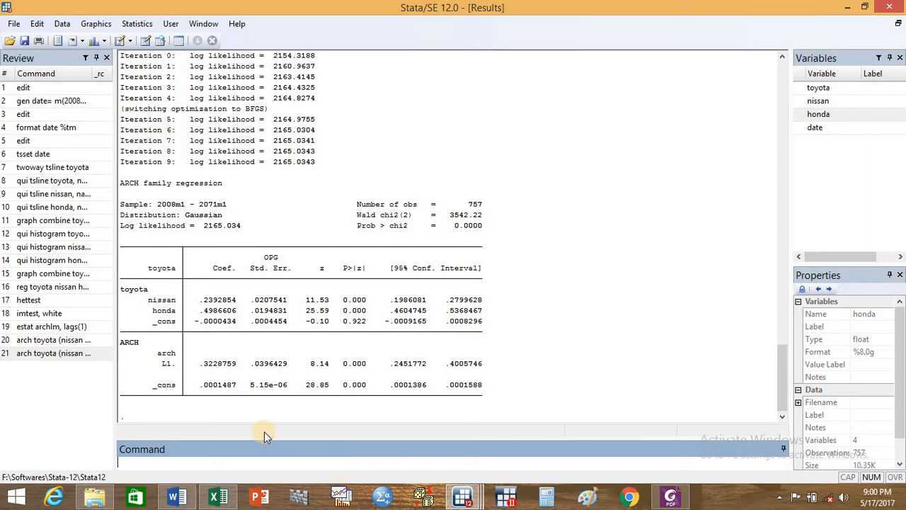
left_click(43, 354)
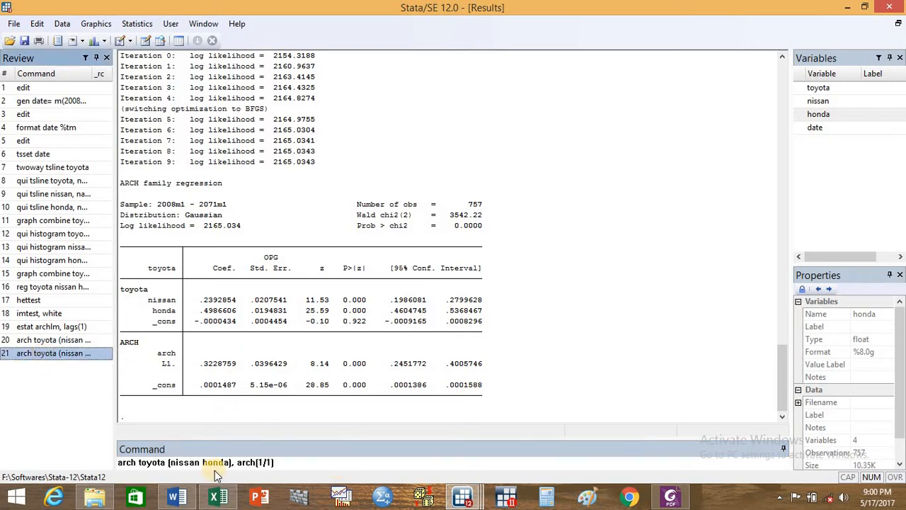
left_click(271, 462)
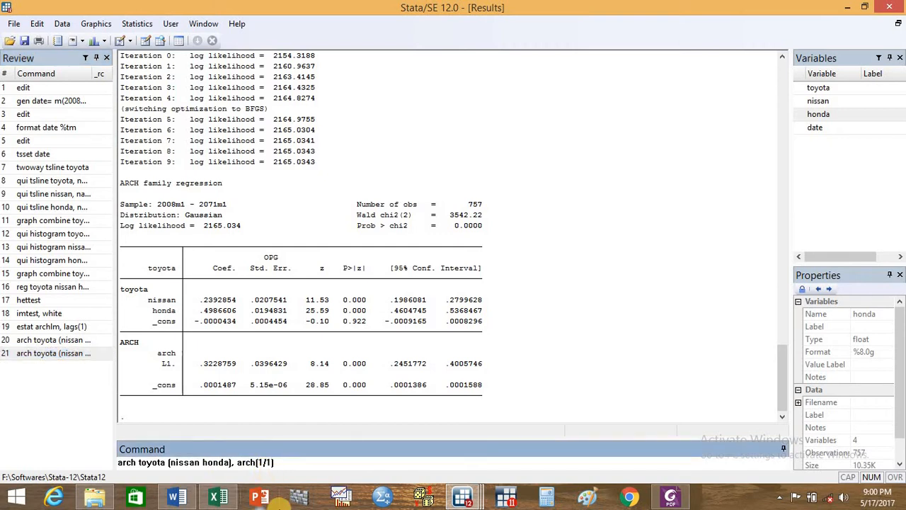
key("BackSpace")
key("BackSpace")
key("BackSpace")
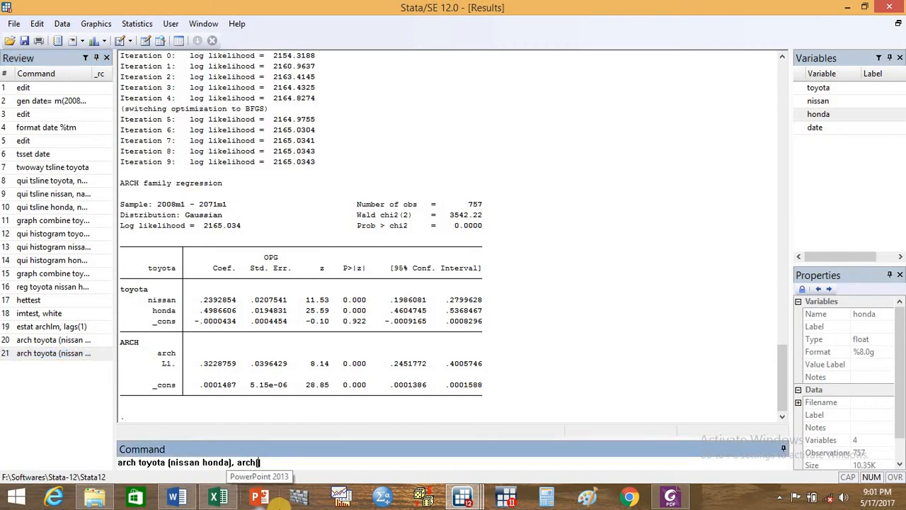
type("1) garc")
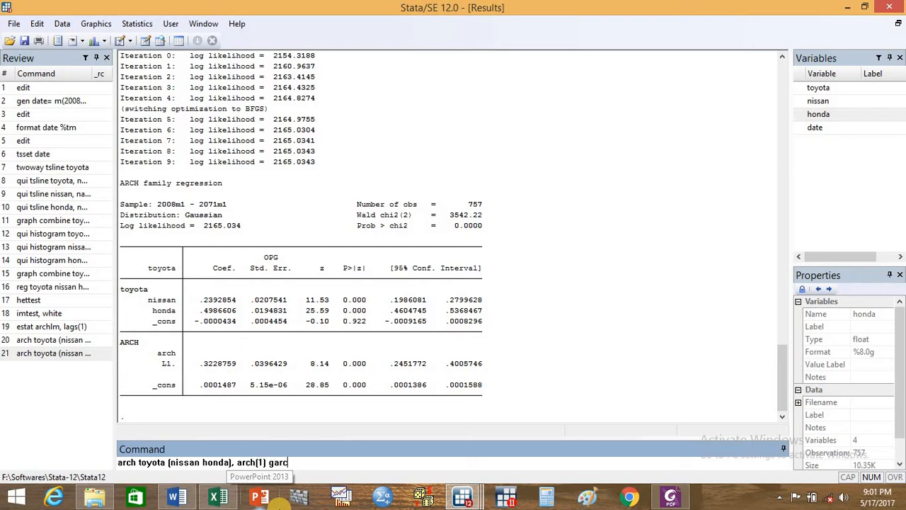
type("h(1")
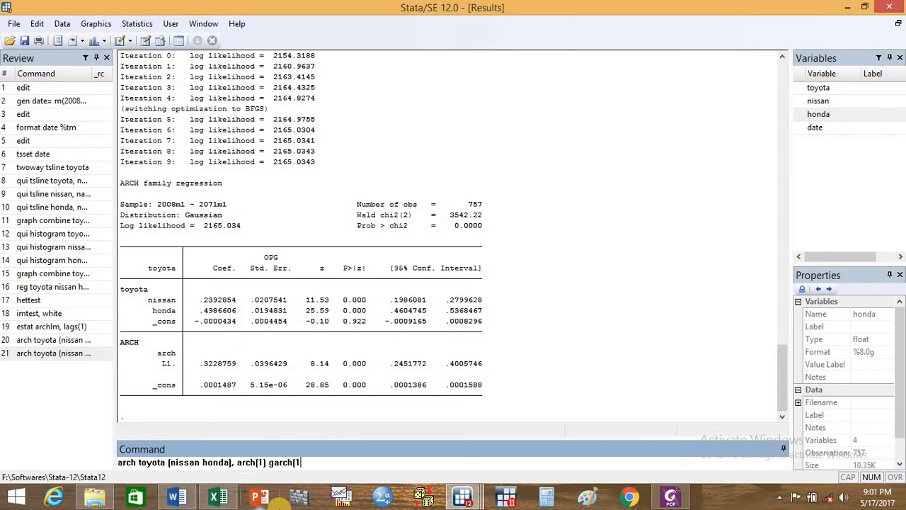
type(")")
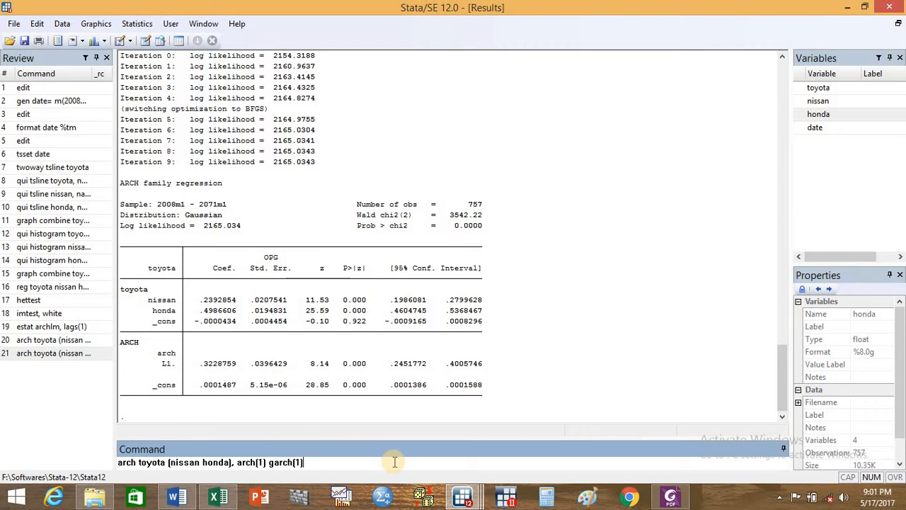
key("Return")
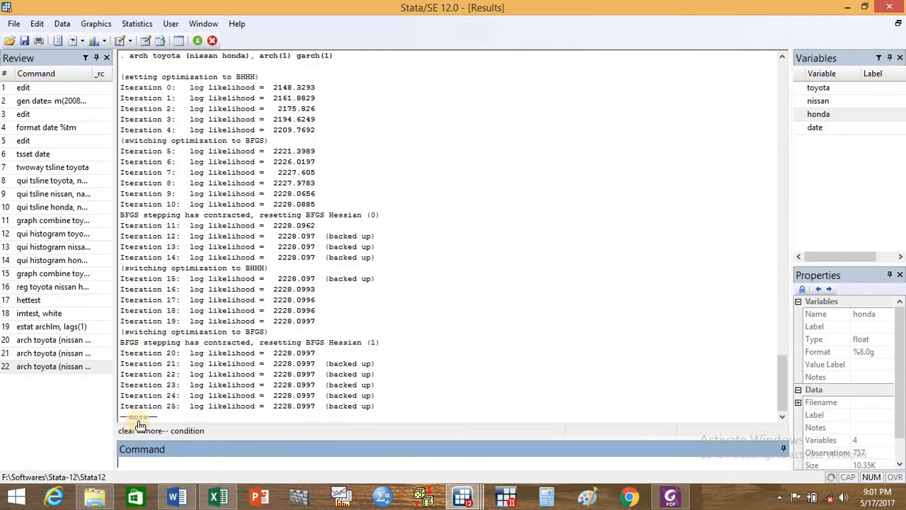
left_click(138, 421)
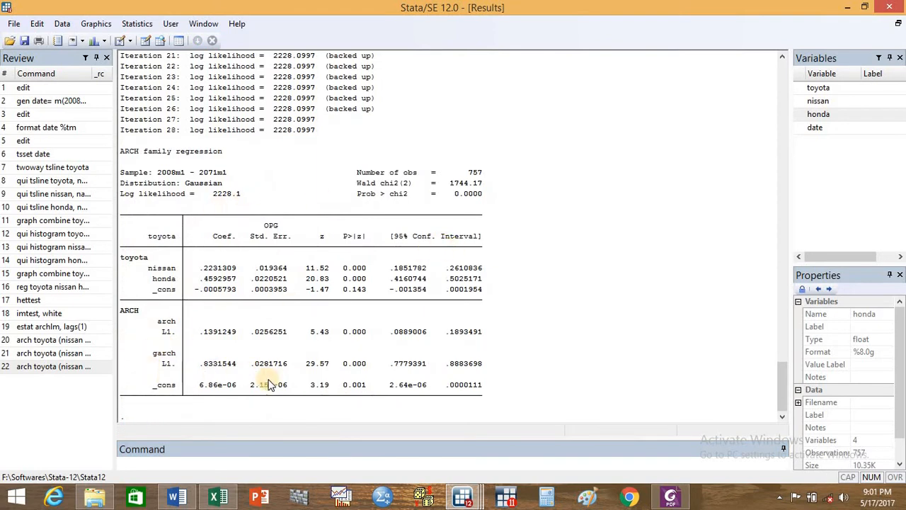
- Review the GARCH (1, 1) and TGARCH variance equations in the Excel workbook alongside the Stata results, ending back in Stata
left_click(216, 498)
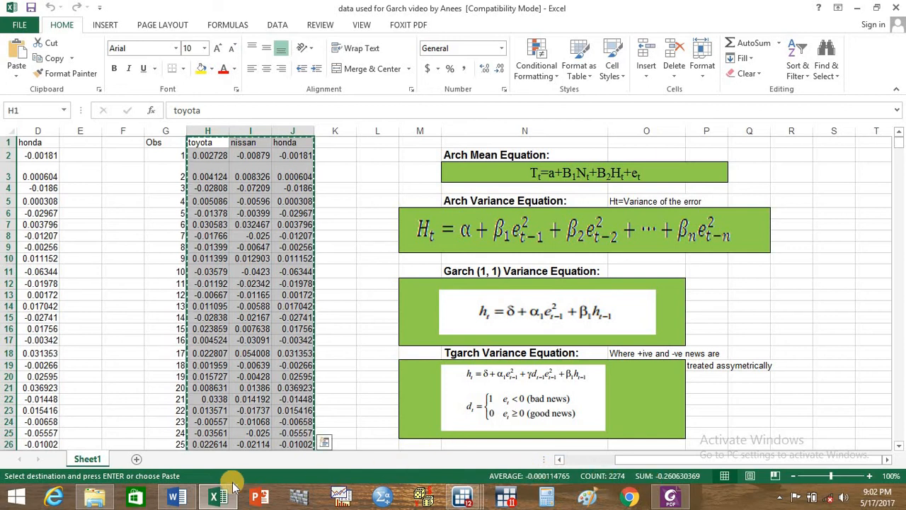
mouse_move(462, 499)
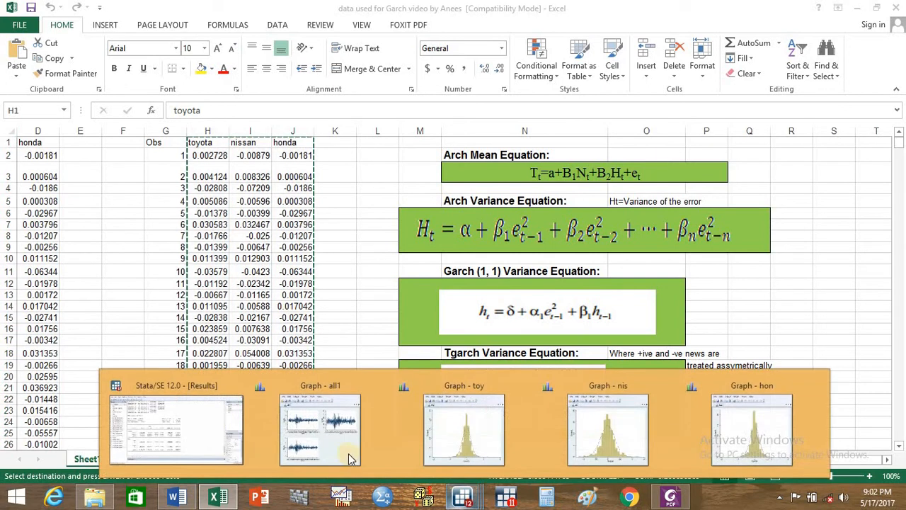
left_click(188, 429)
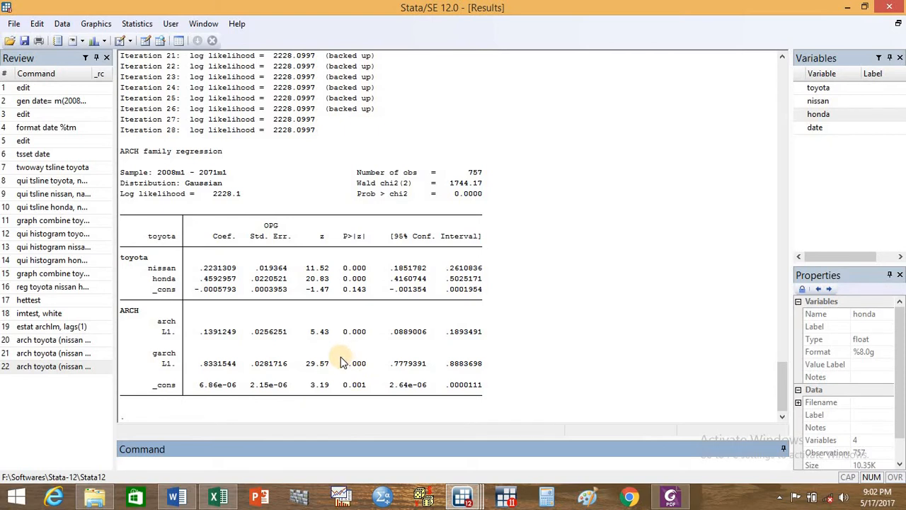
left_click(218, 498)
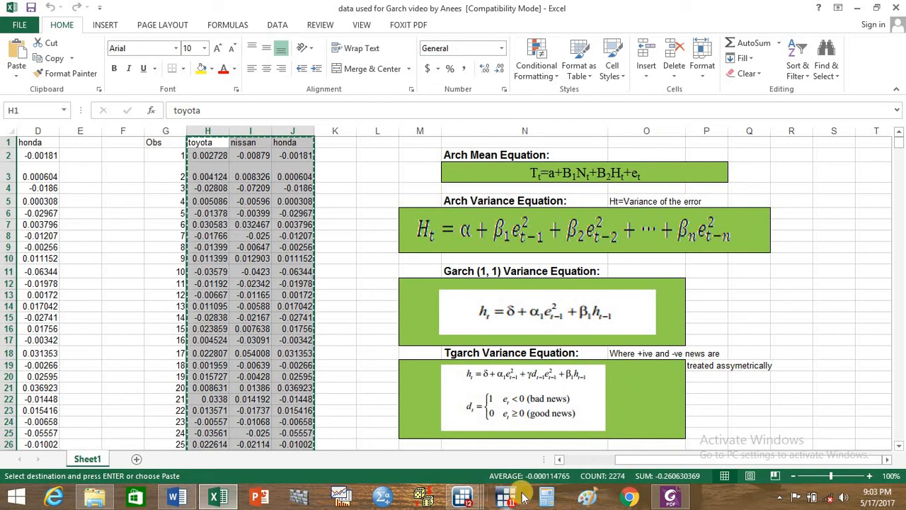
mouse_move(461, 498)
left_click(176, 416)
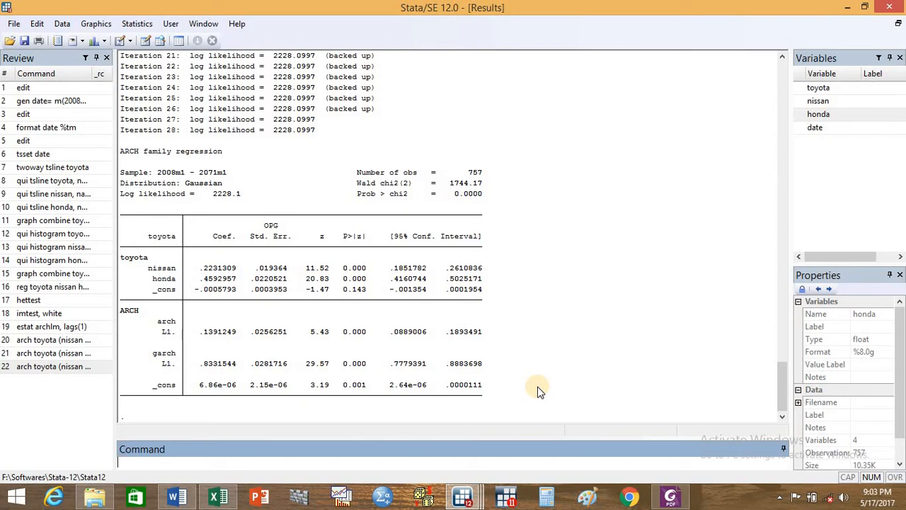
- Begin a new arch command with toyota as the dependent variable
type("arch")
double_click(819, 88)
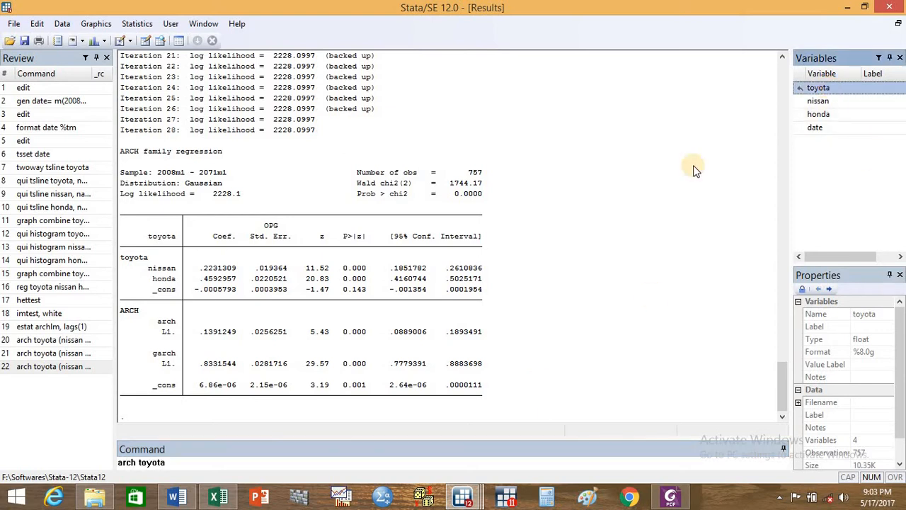
type("toyota(")
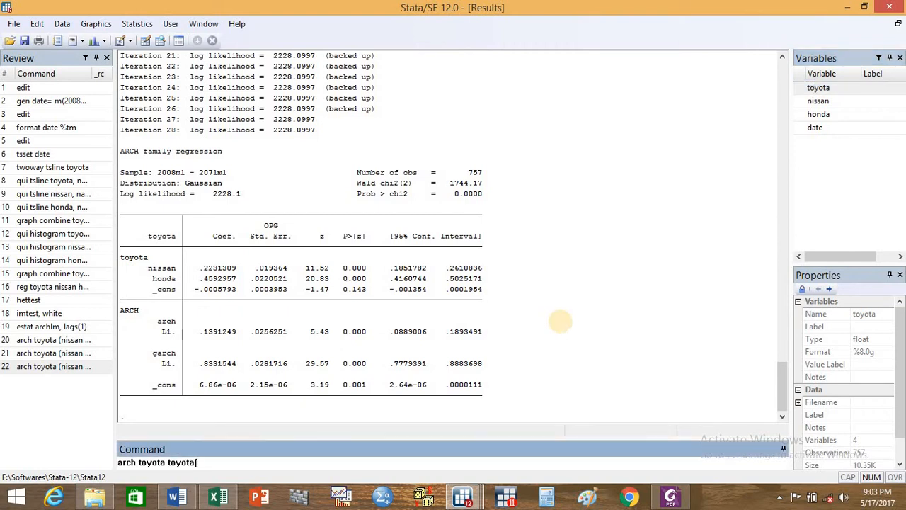
key("BackSpace")
type("(")
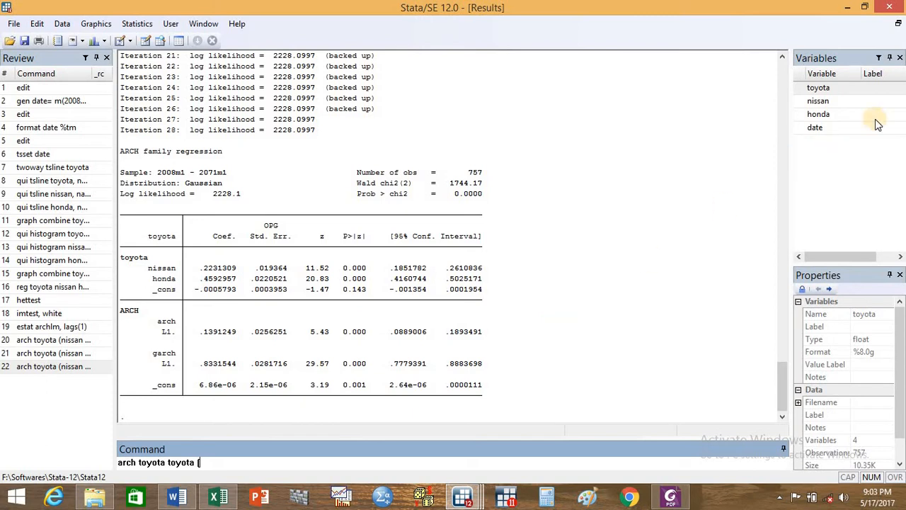
double_click(822, 102)
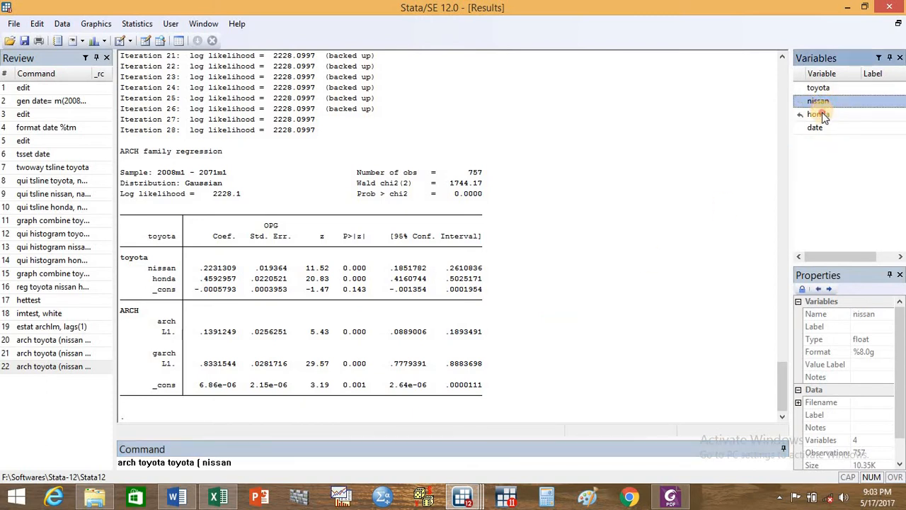
double_click(822, 112)
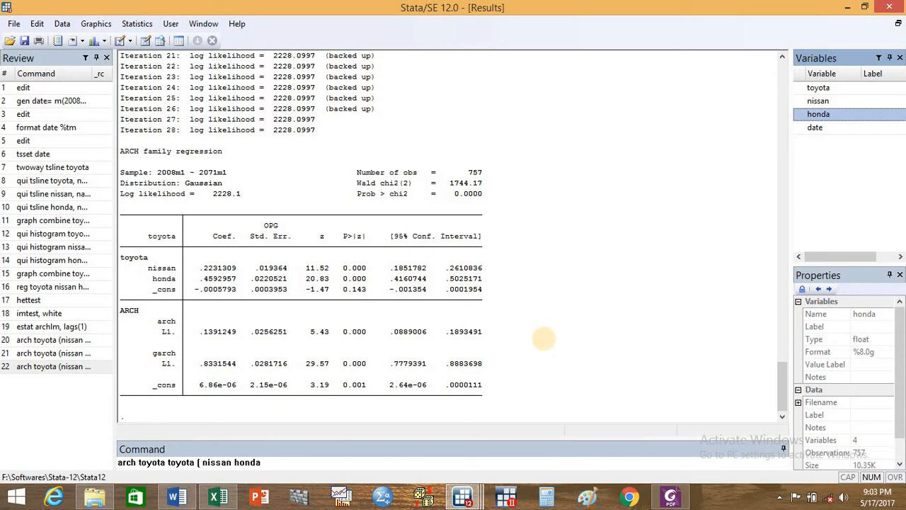
type(")")
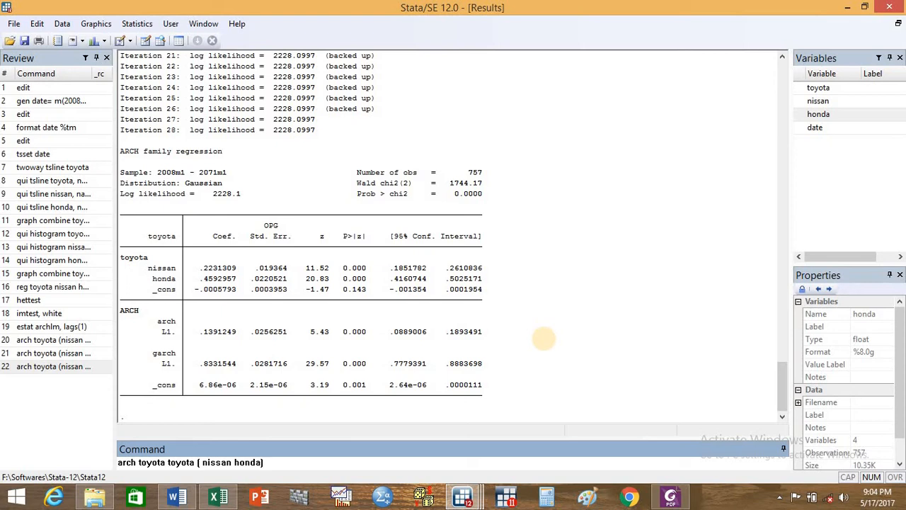
key("BackSpace")
key("BackSpace")
key("BackSpace")
key("BackSpace")
key("BackSpace")
key("BackSpace")
key("BackSpace")
key("BackSpace")
key("BackSpace")
key("BackSpace")
key("BackSpace")
key("BackSpace")
key("BackSpace")
key("BackSpace")
key("BackSpace")
key("BackSpace")
key("BackSpace")
key("BackSpace")
key("BackSpace")
key("BackSpace")
key("BackSpace")
key("BackSpace")
key("BackSpace")
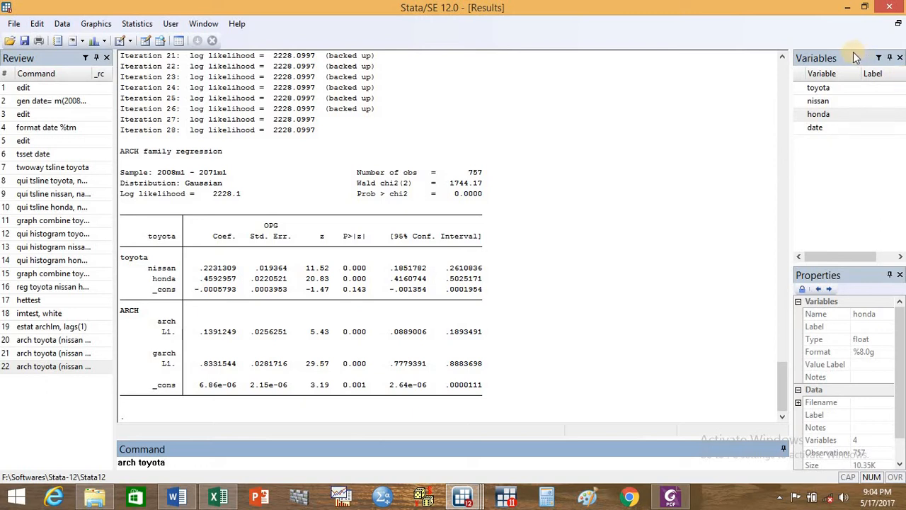
- Extend the arch toyota command with nissan as the regressor and the options arch(1/1) garch(1/1)
double_click(822, 101)
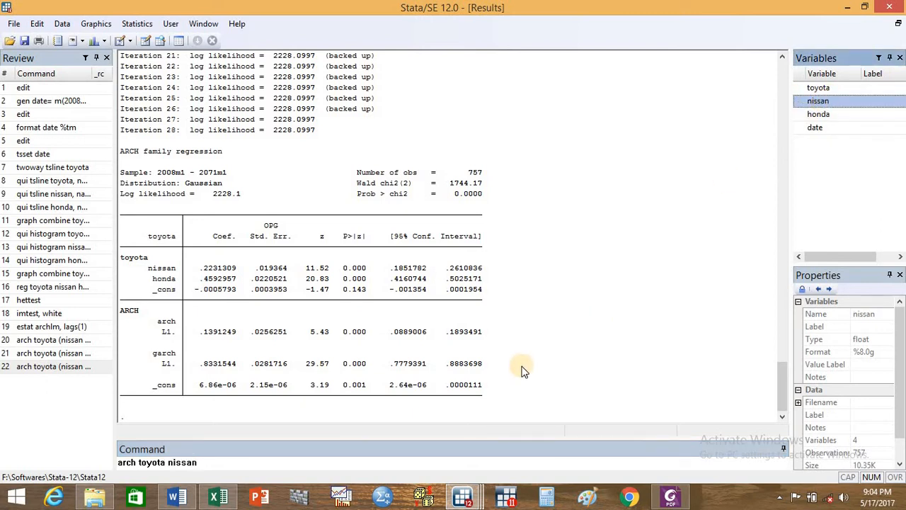
type(", arch")
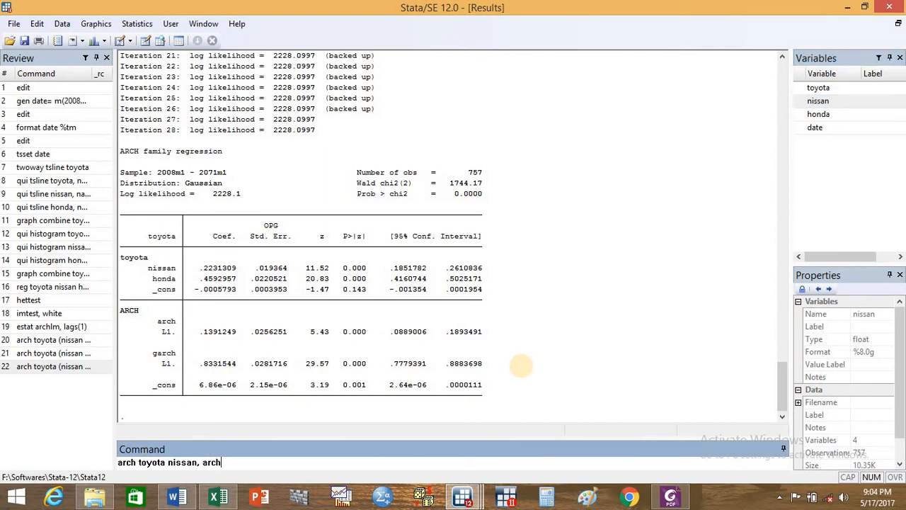
type("(1/1) garch(1/1) het(")
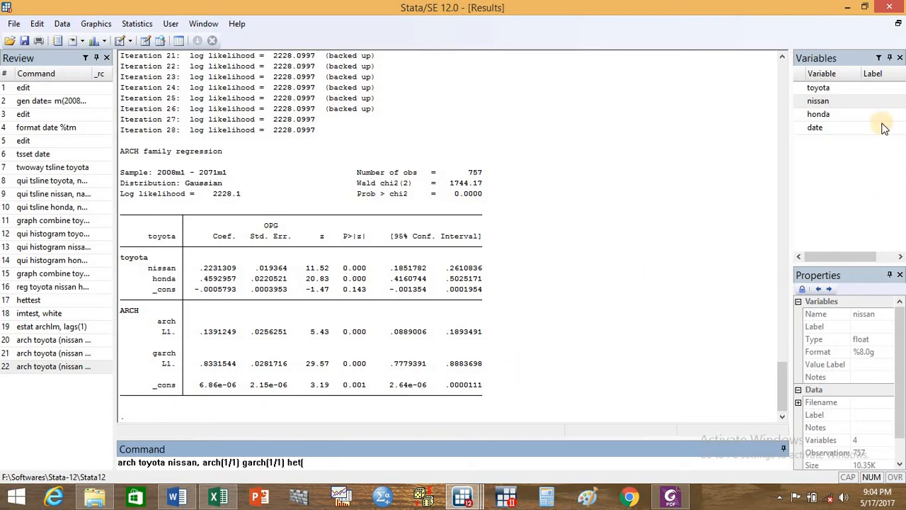
- Add honda to the variance equation with het( honda), run the command and display the rest of its output
left_click(821, 118)
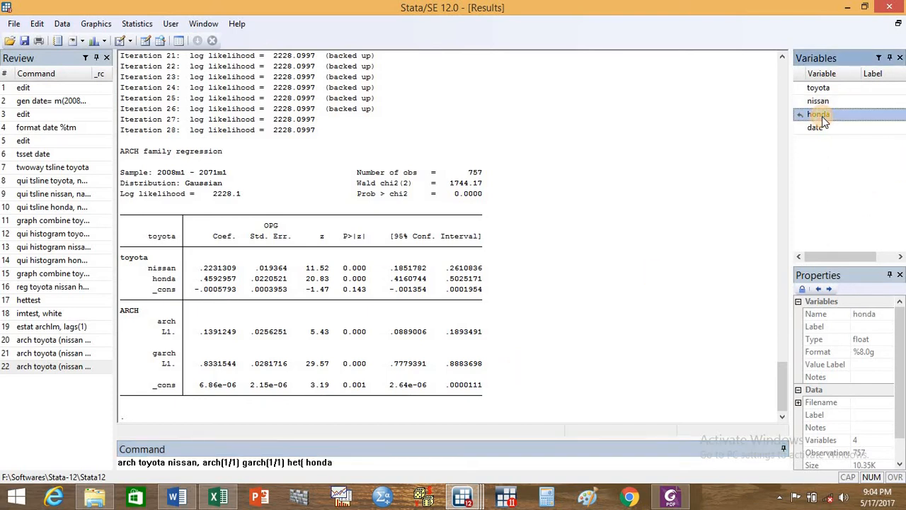
type(")")
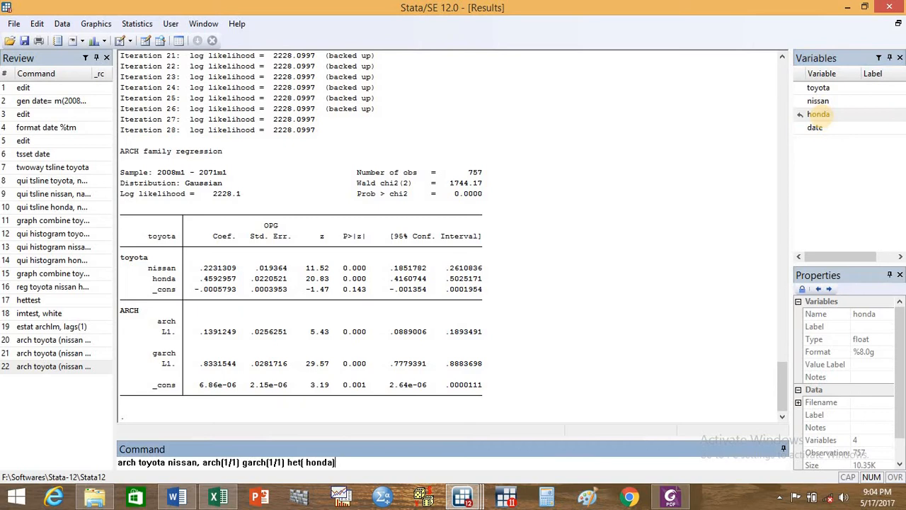
key("Return")
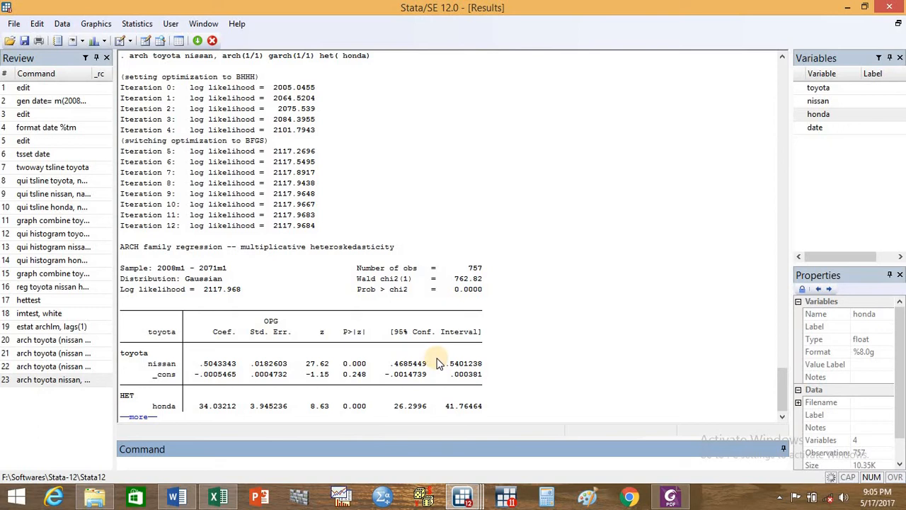
left_click(145, 415)
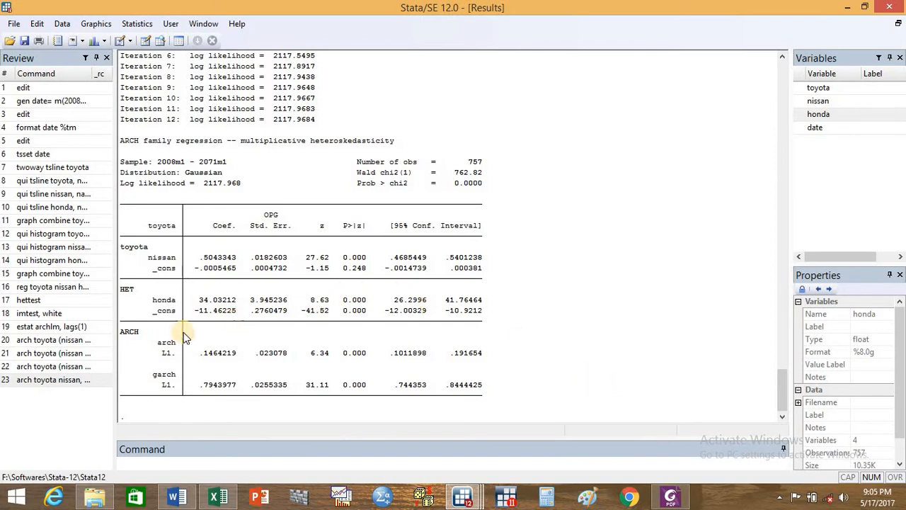
- Re-estimate the earlier GARCH model, arch toyota (nissan honda), arch(1) garch(1), and display the rest of its output
left_click(75, 366)
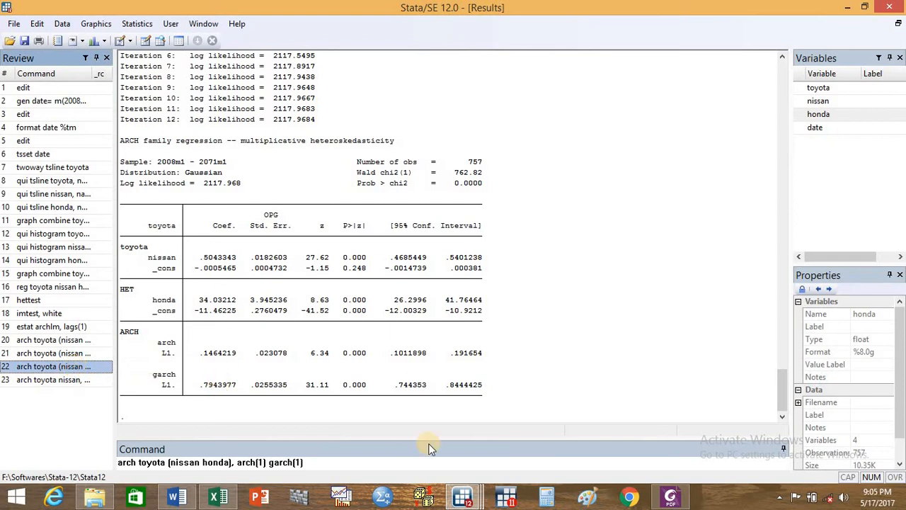
key("Return")
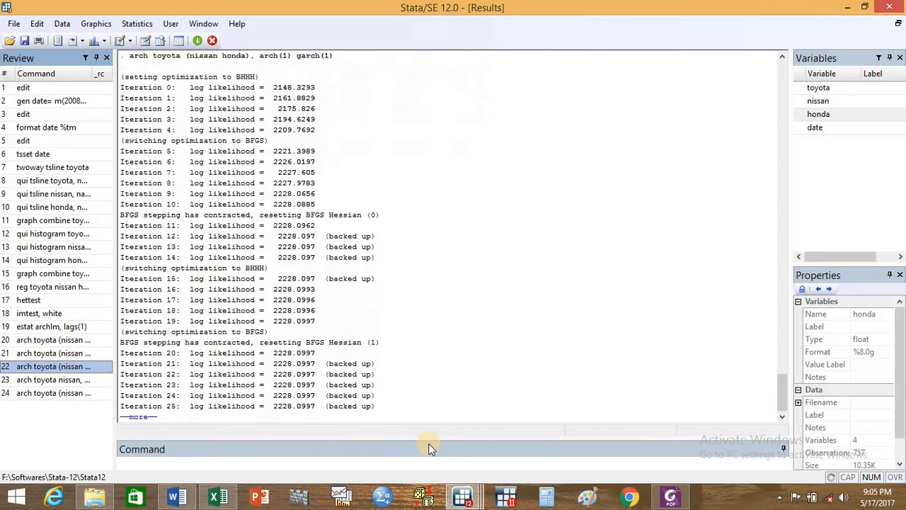
left_click(145, 416)
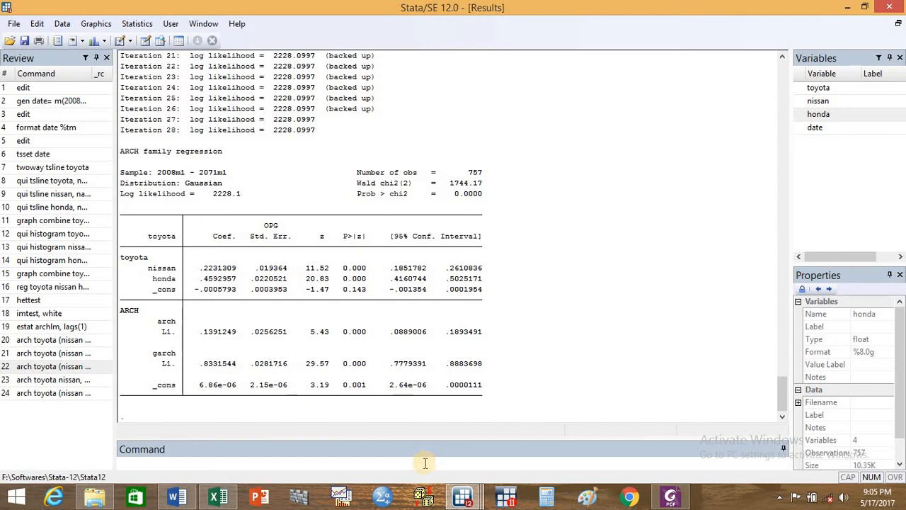
- Save the model's conditional variance as a new variable by running predict htgarch, variance
left_click(424, 462)
type("predict")
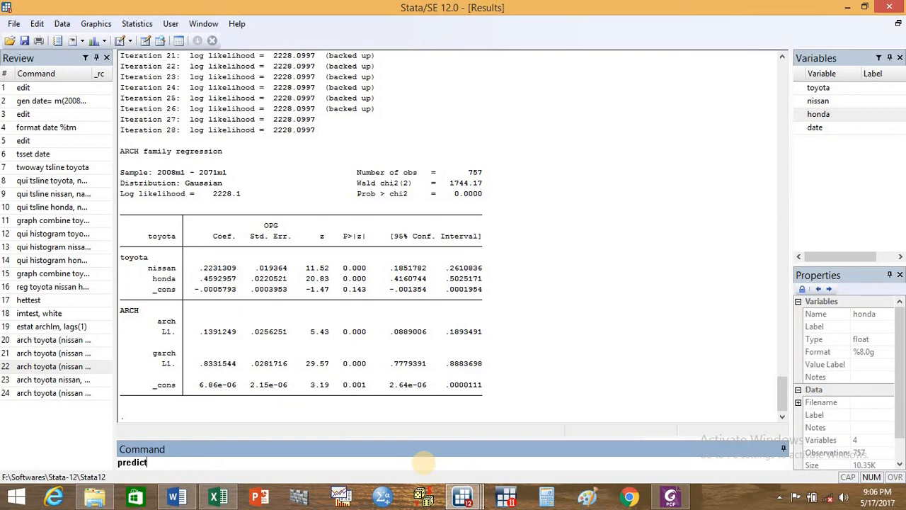
type("htgarch, variance")
key("Return")
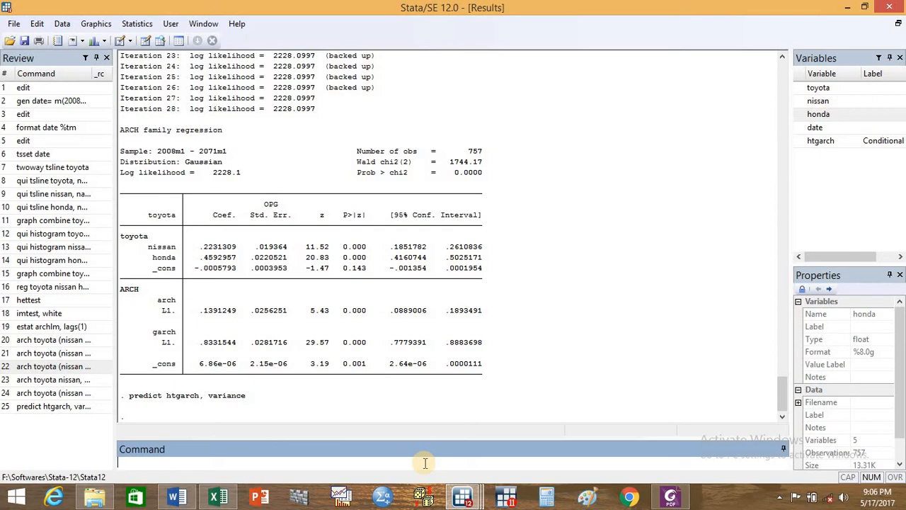
- Plot the predicted conditional variance over time with tsline htgarch, and close the graph after viewing it
type("tsline htgarch")
key("Return")
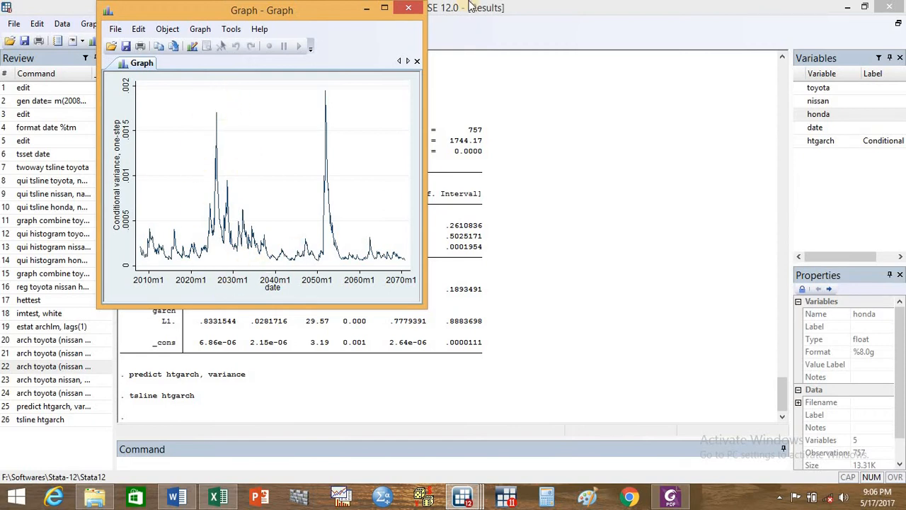
left_click(413, 8)
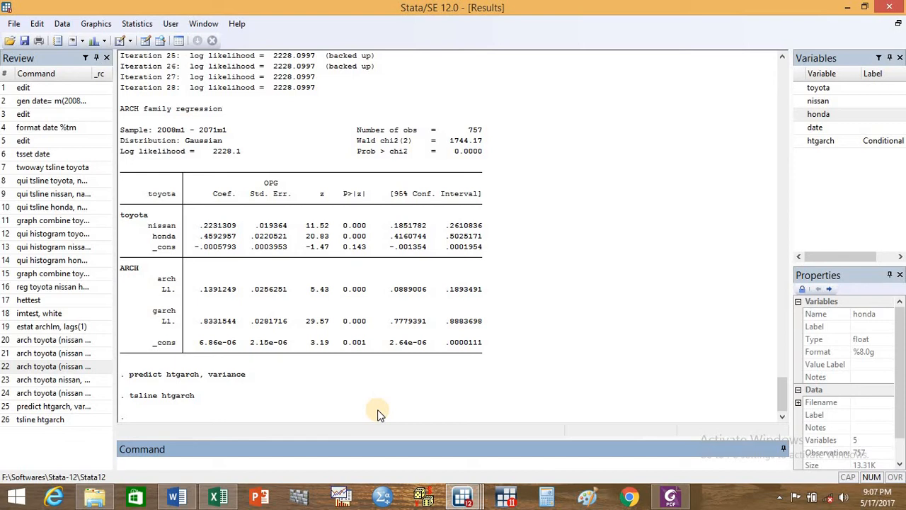
- Save the GARCH model's residuals as a new variable GR by running predict GR, residuals
type("pred")
type("ict")
type(" Gr")
type("R, res")
type("iduals")
left_click(163, 460)
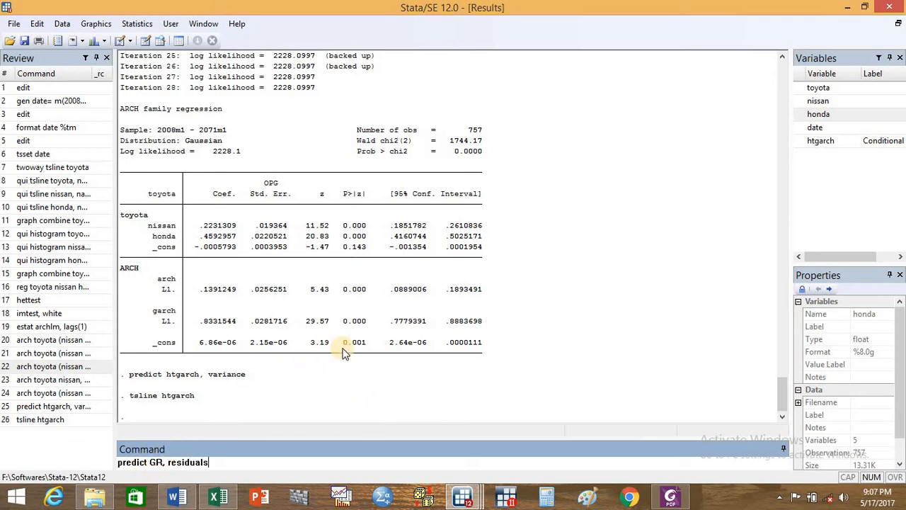
key("Return")
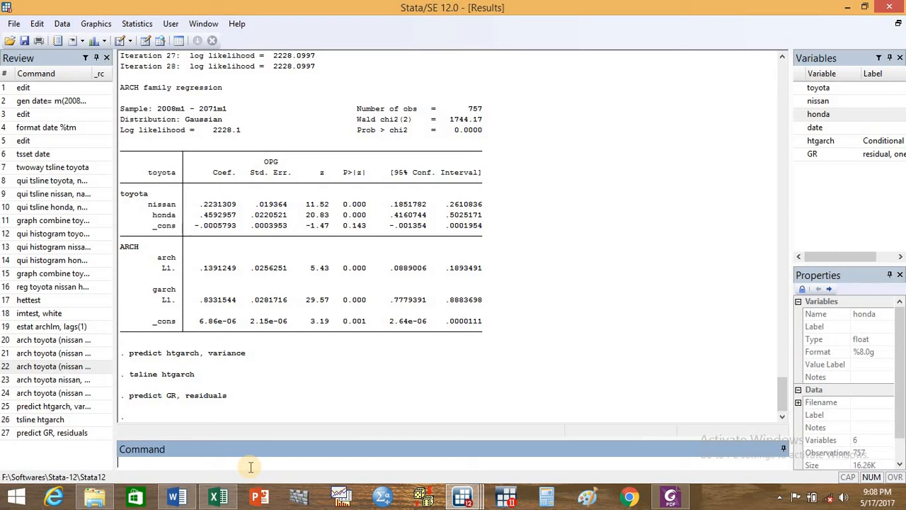
- Compute the Durbin-Watson statistic for the estimated model by running dwstat
type("d")
type("stat")
key("Return")
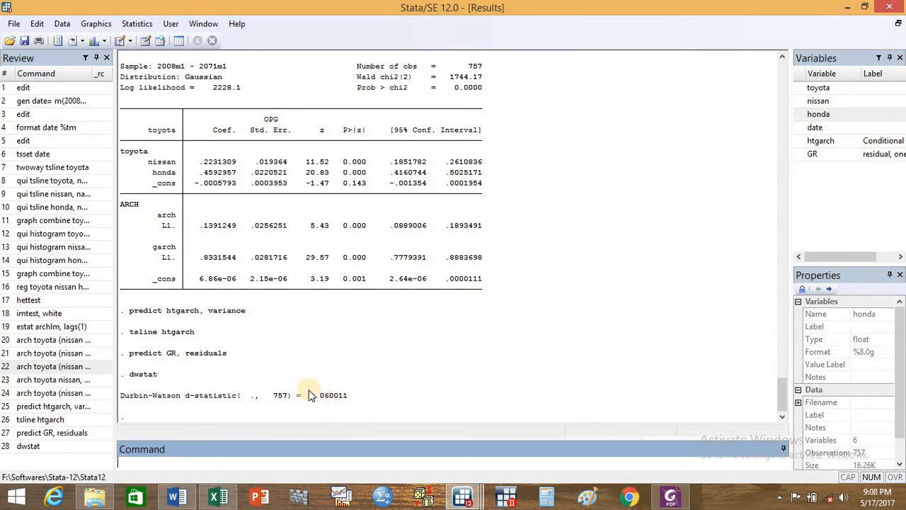
- Test the residual variable GR for normality by running sktest GR, and review the output together with the GARCH estimates
left_click(271, 466)
type("sktest")
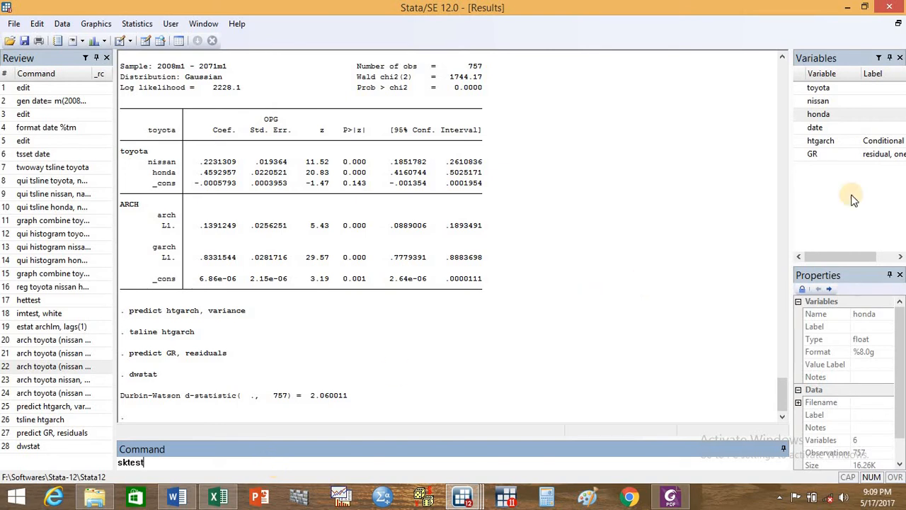
left_click(812, 154)
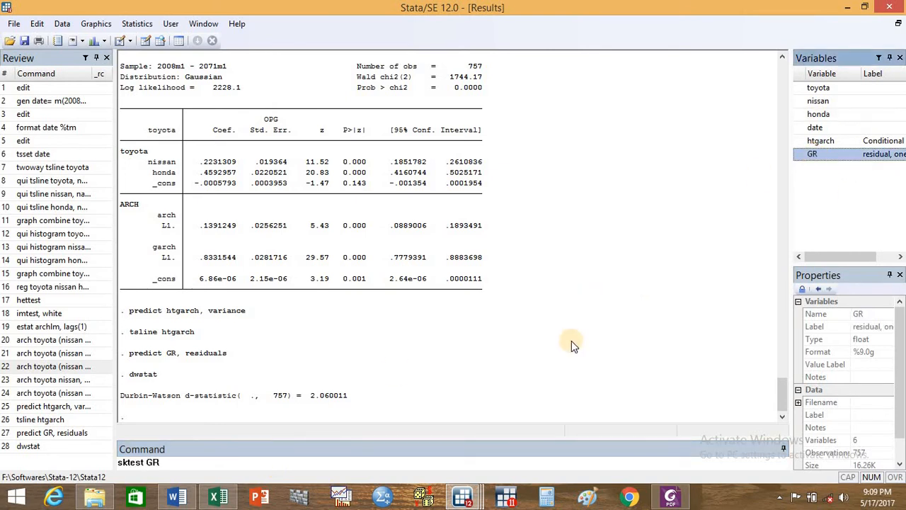
key("Return")
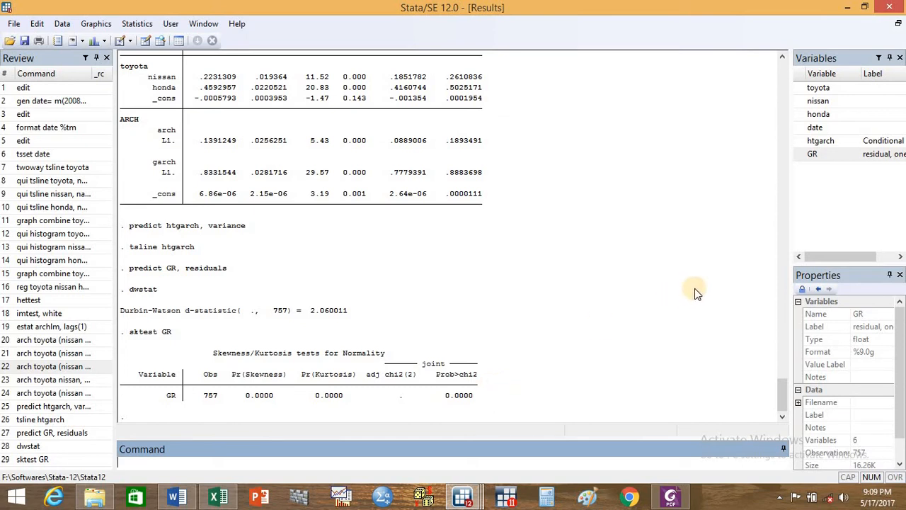
scroll(784, 394, "up", 8)
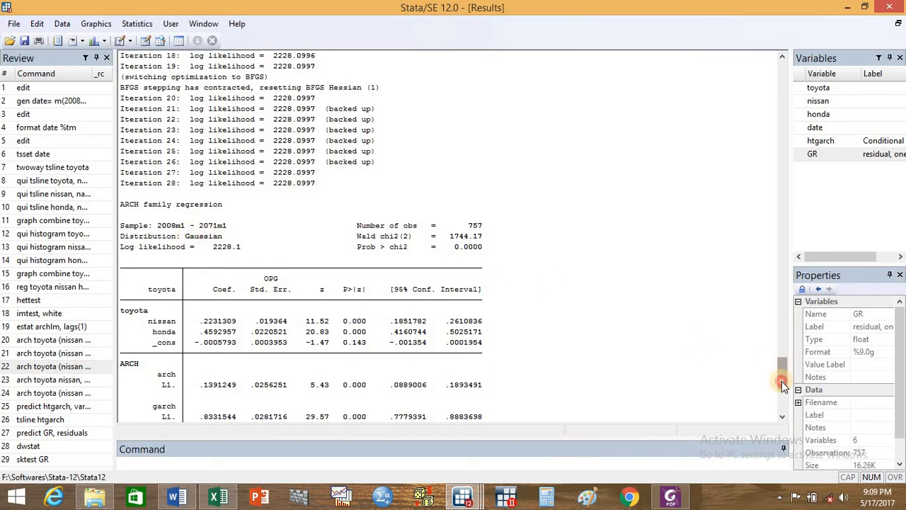
left_click_drag(781, 370, 782, 395)
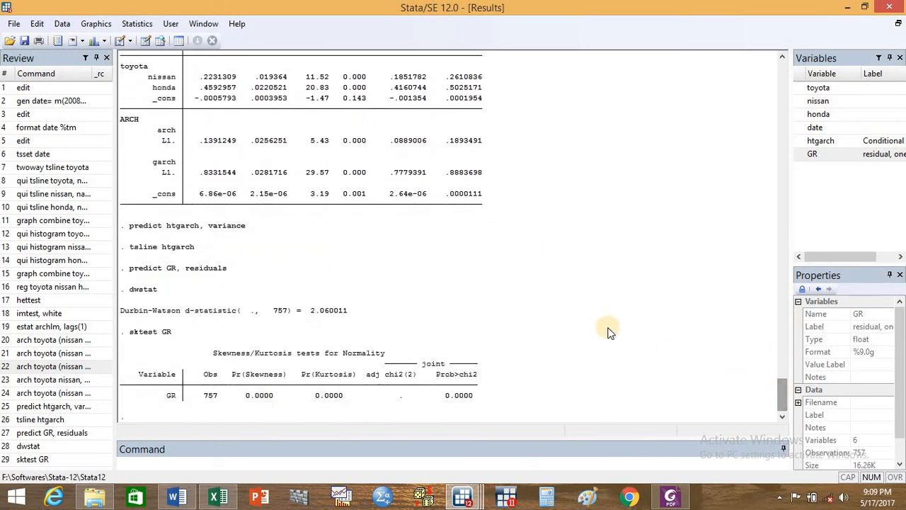
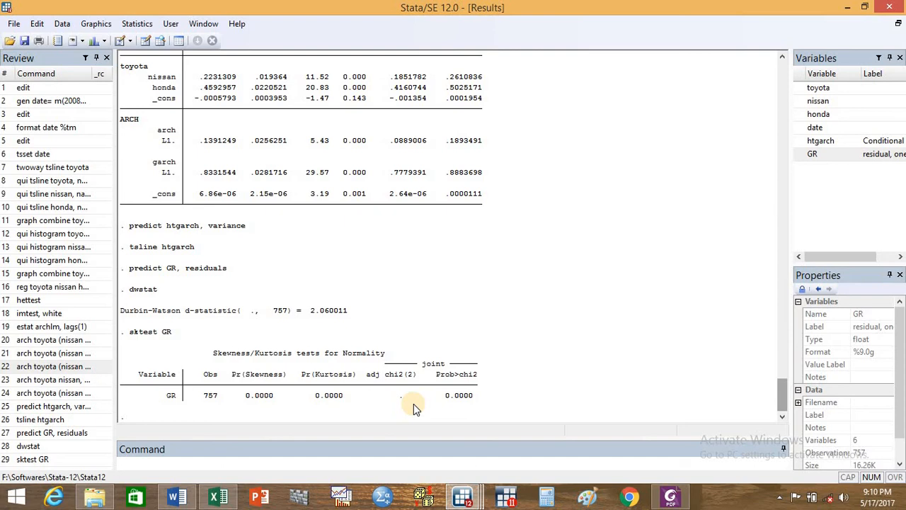
- Switch to the Excel workbook to review the TGARCH variance equation, and return to the Stata results
left_click(218, 496)
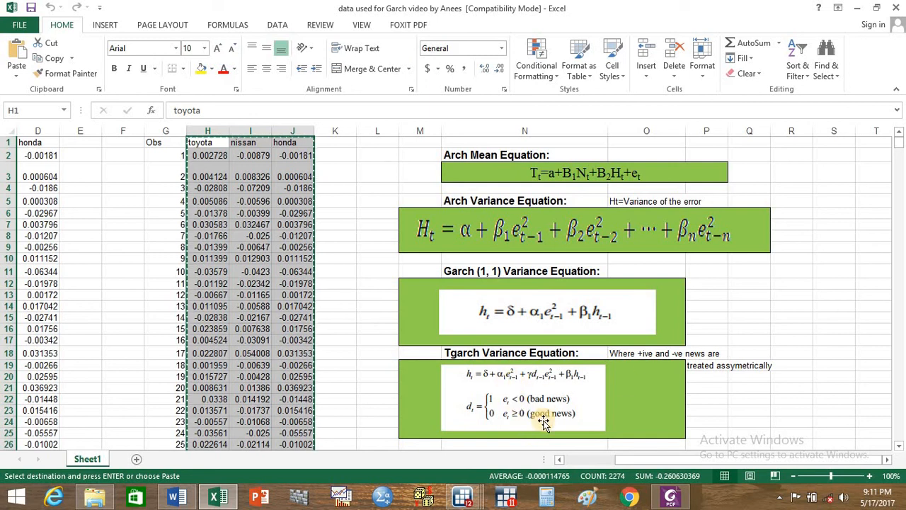
mouse_move(461, 498)
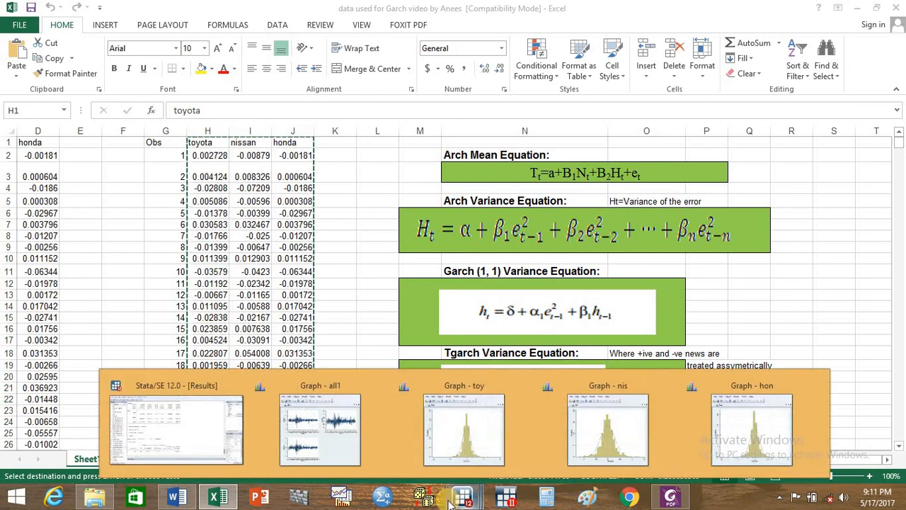
left_click(217, 444)
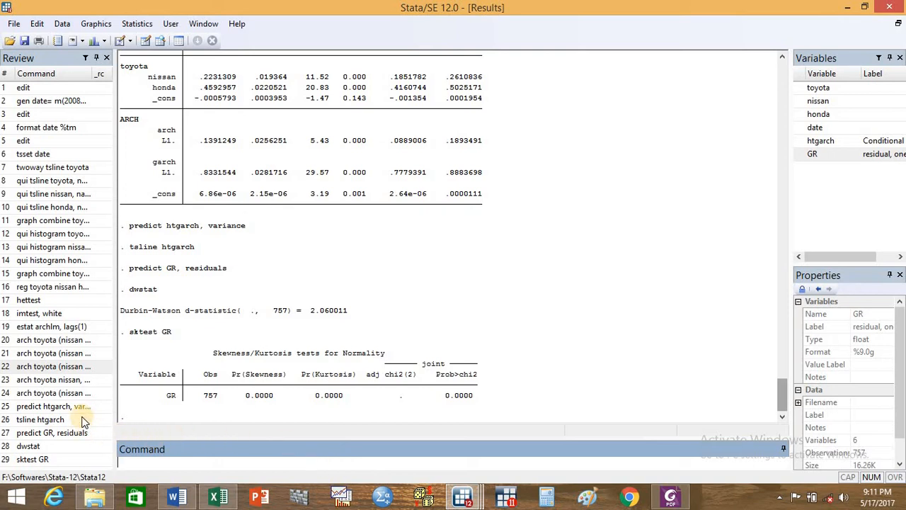
- Estimate the TGARCH model by running arch toyota (nissan honda), arch(1) garch(1) tarch(1), and show its full output
left_click(58, 394)
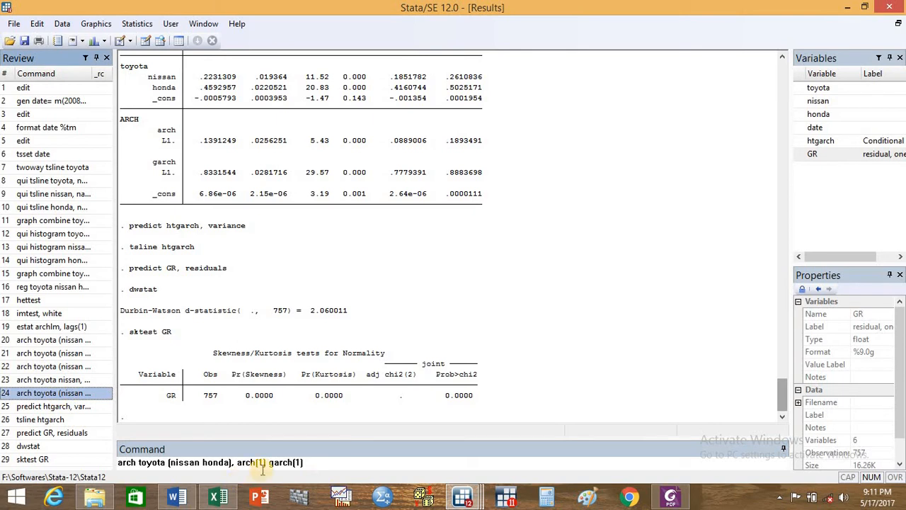
left_click(326, 465)
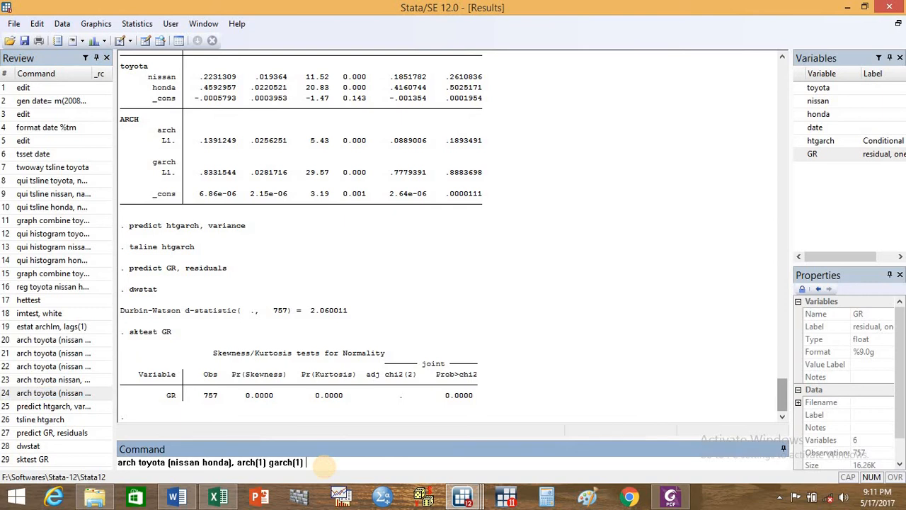
type("tarch(1)")
key("Return")
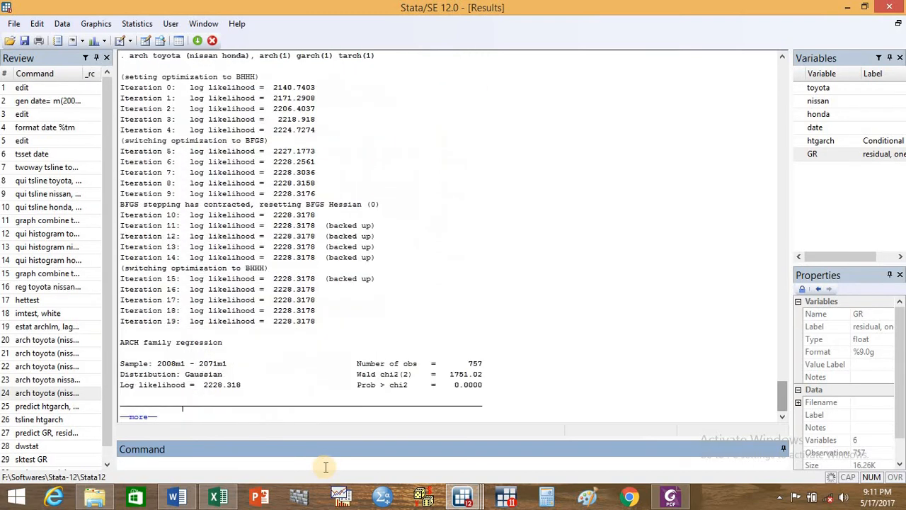
left_click(145, 424)
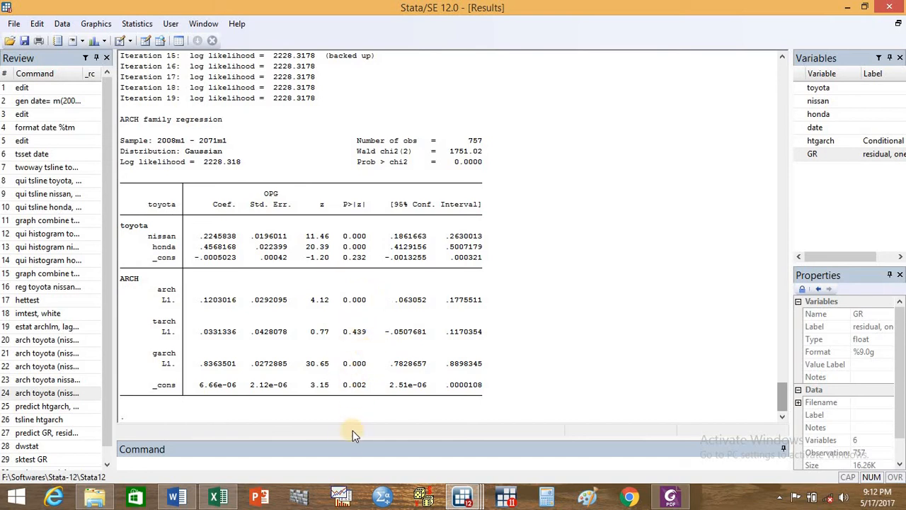
- Save the TGARCH model's conditional variance as a new variable by running predict httgarch, variance
left_click(327, 466)
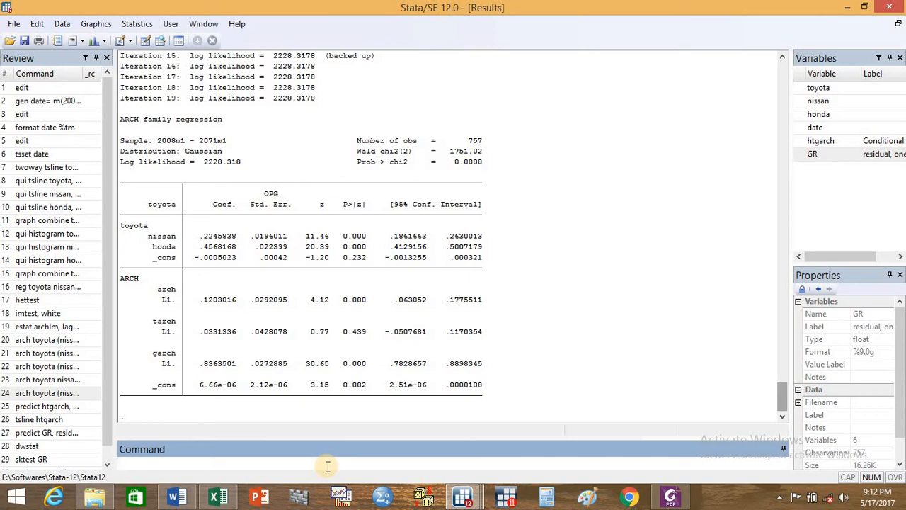
type("predict httgarch, v")
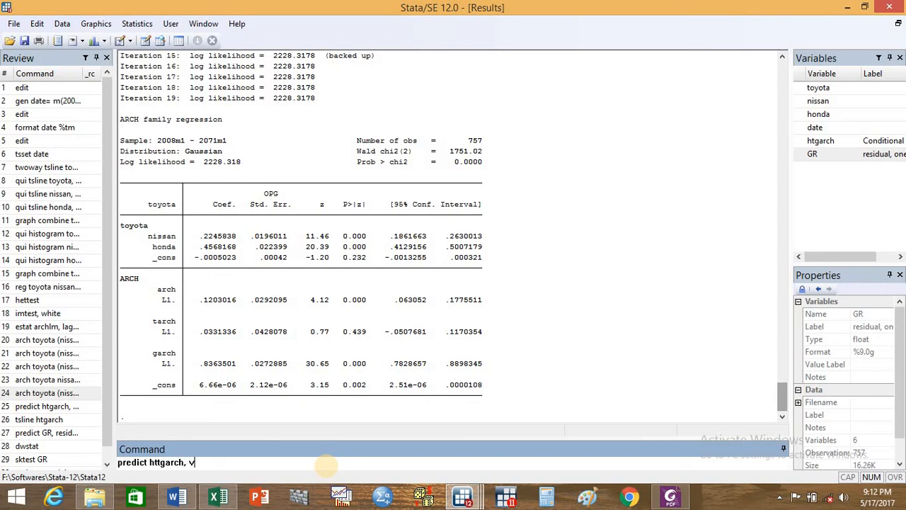
type("ariance")
key("Return")
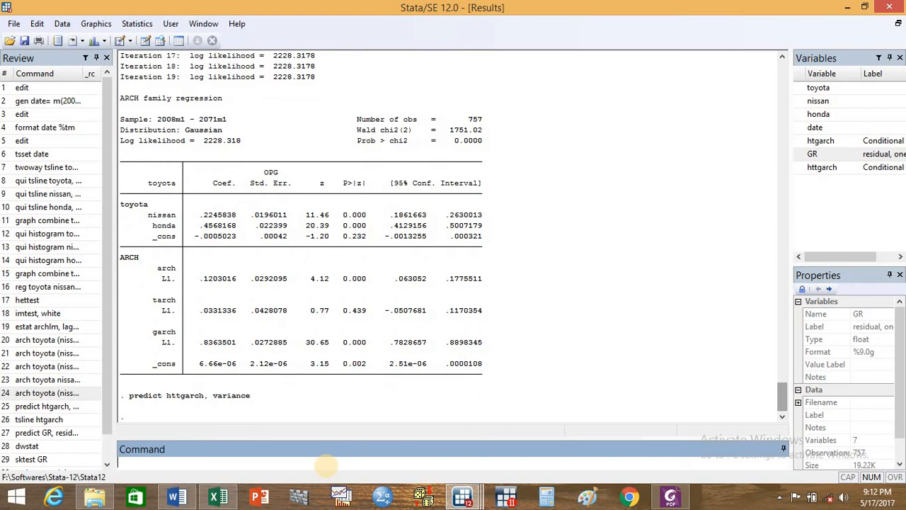
- Plot the TGARCH conditional variance over time with tsline httgarch, and minimize the graph after viewing it
mouse_move(835, 170)
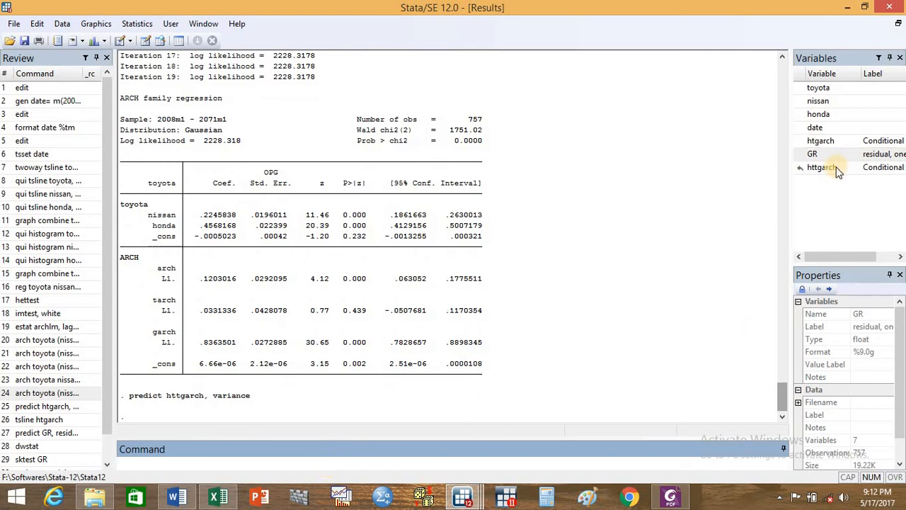
type("t")
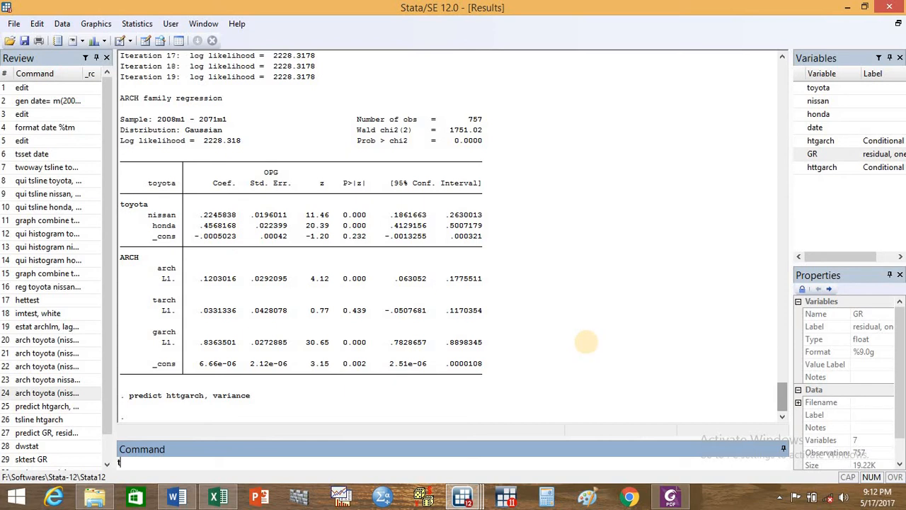
type("sline")
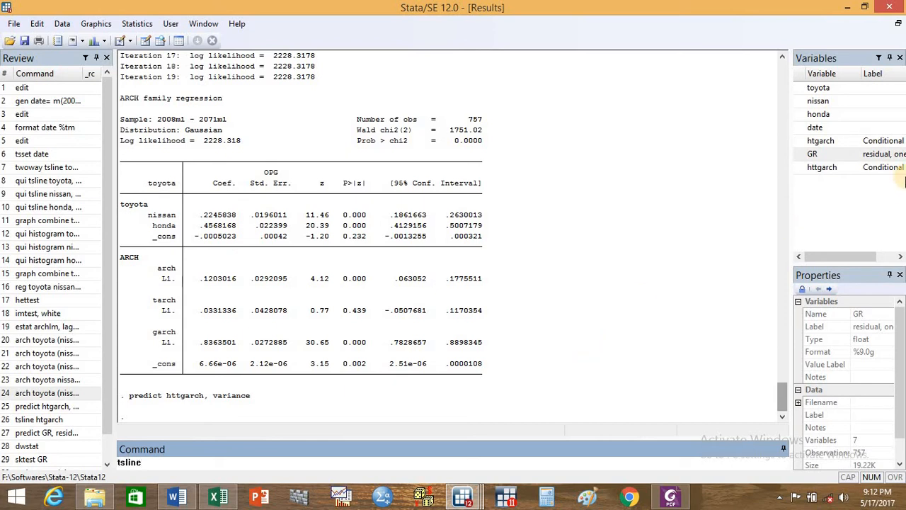
left_click(842, 167)
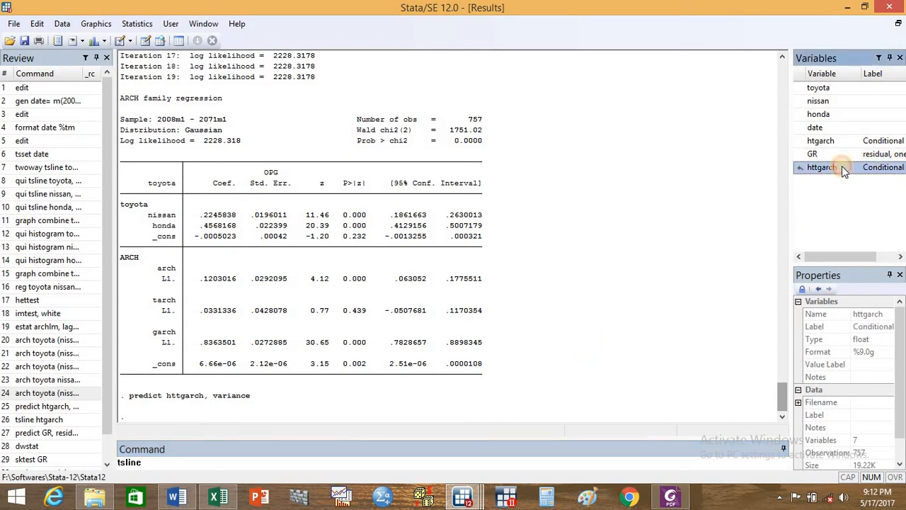
double_click(824, 167)
key("Return")
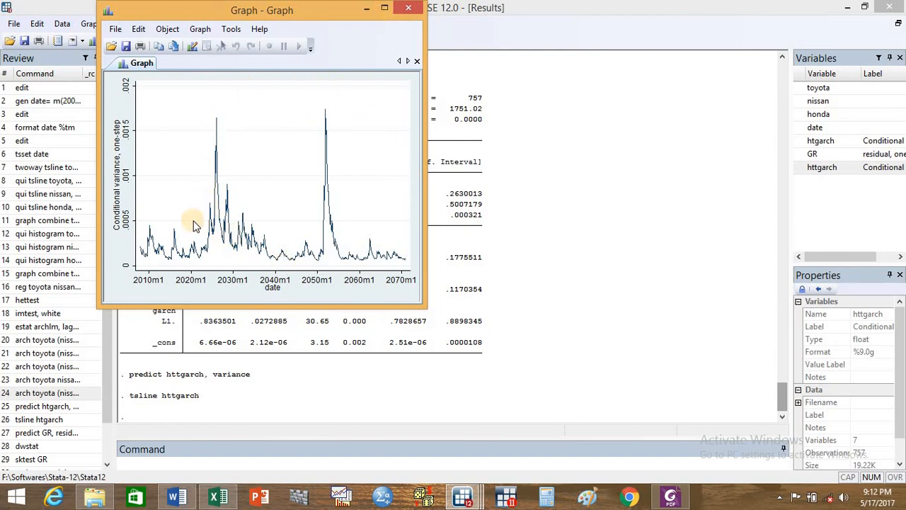
left_click(366, 8)
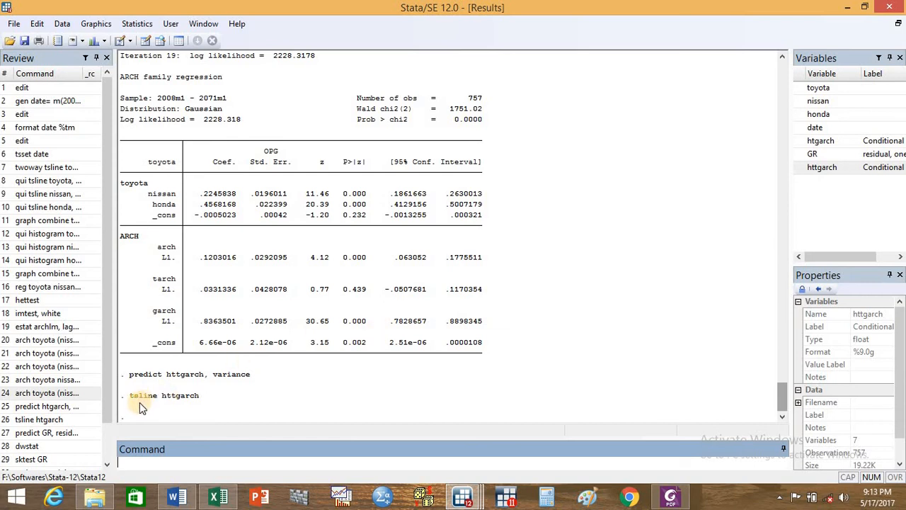
- Add the ARCH-in-mean term by running arch toyota (nissan honda), archm arch(1) garch(1) tarch(1), and show the full output
scroll(105, 452, "down", 1)
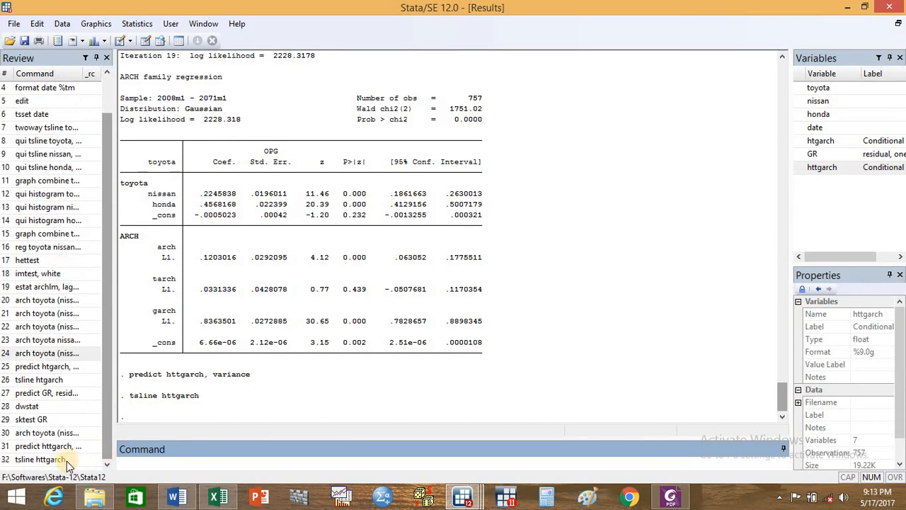
left_click(62, 439)
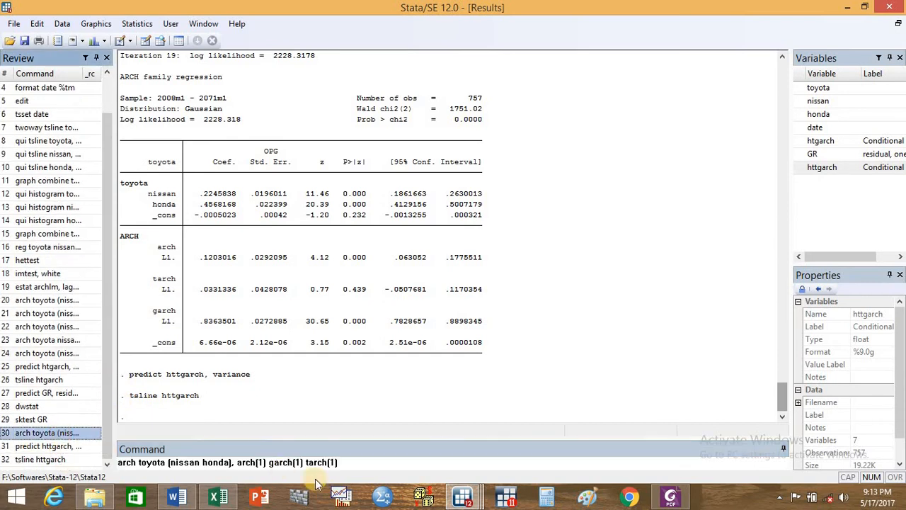
left_click(239, 463)
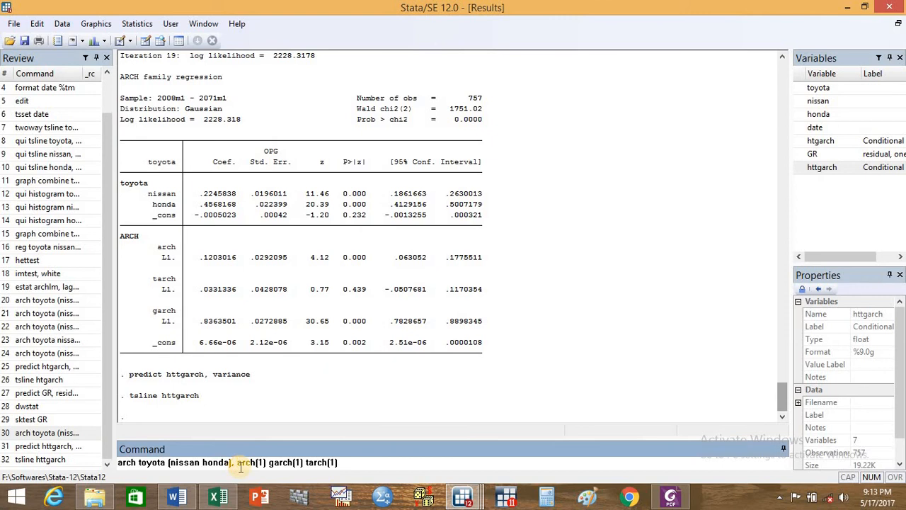
type("arch")
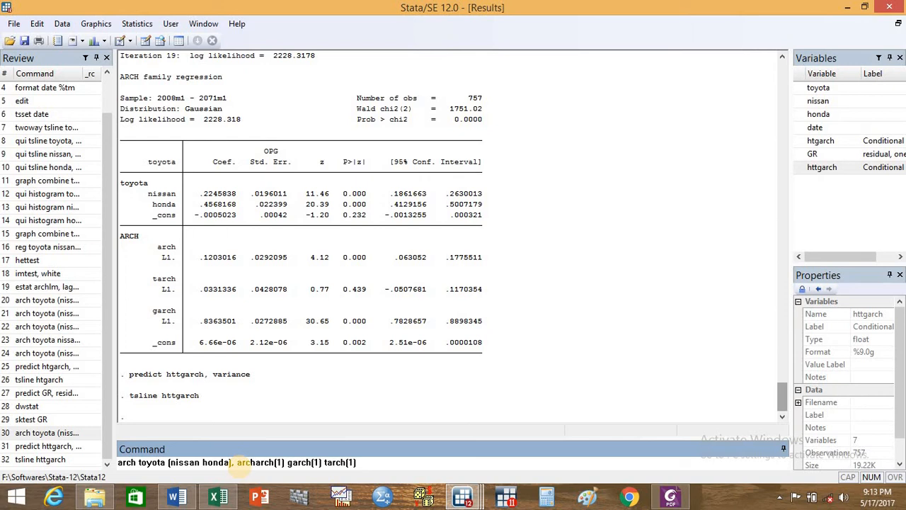
type("m")
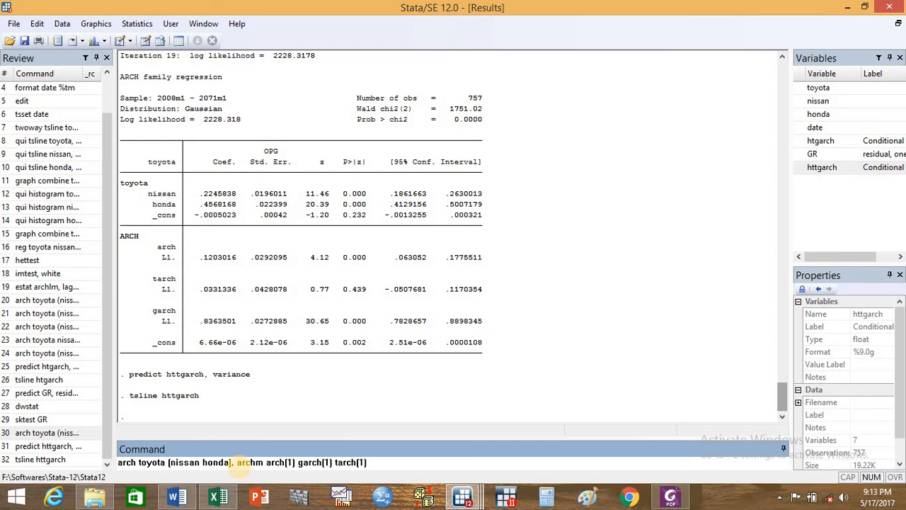
key("Return")
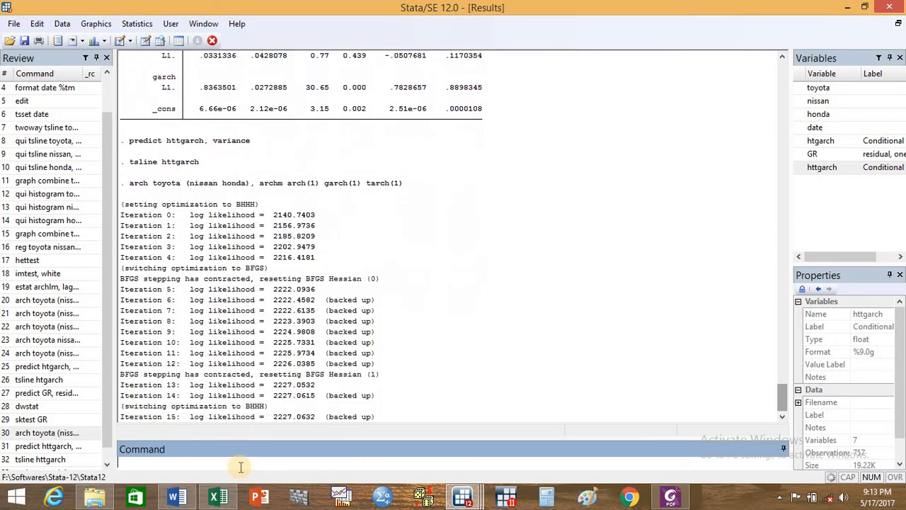
left_click(137, 417)
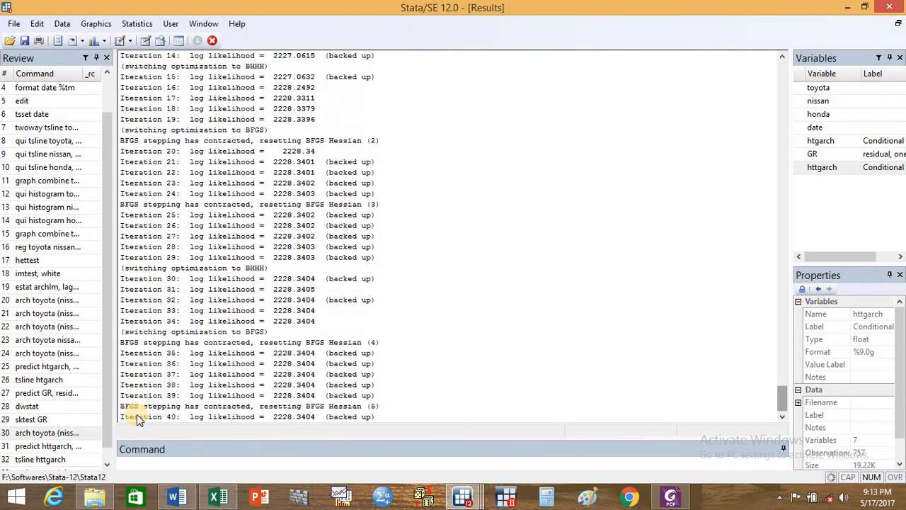
left_click(138, 416)
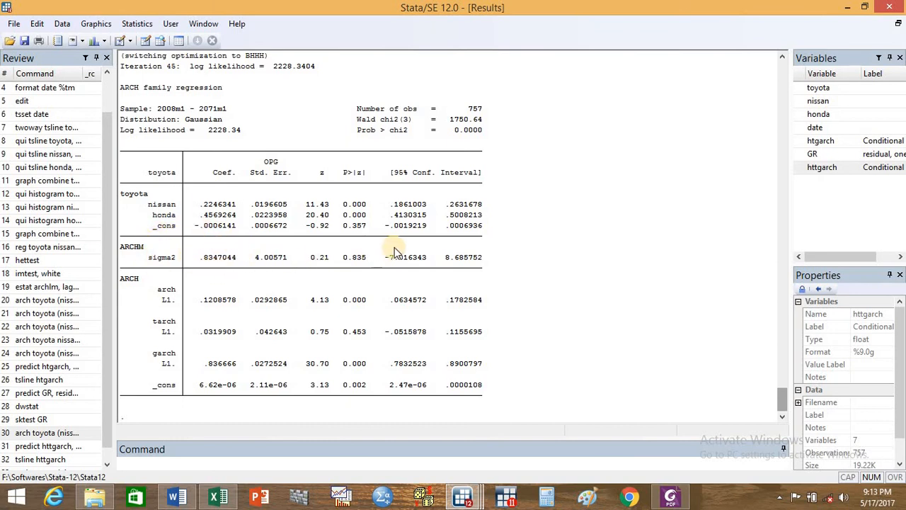
- Save the ARCH-in-mean model's mean prediction as a new variable by running predict m_mgarch, xb
left_click(386, 468)
type("predict")
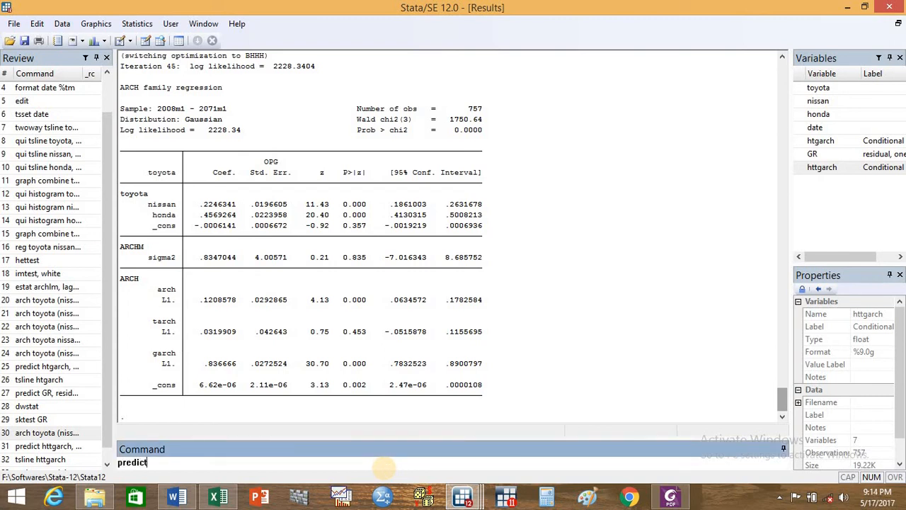
type(" m_mgarch, xb")
key("Return")
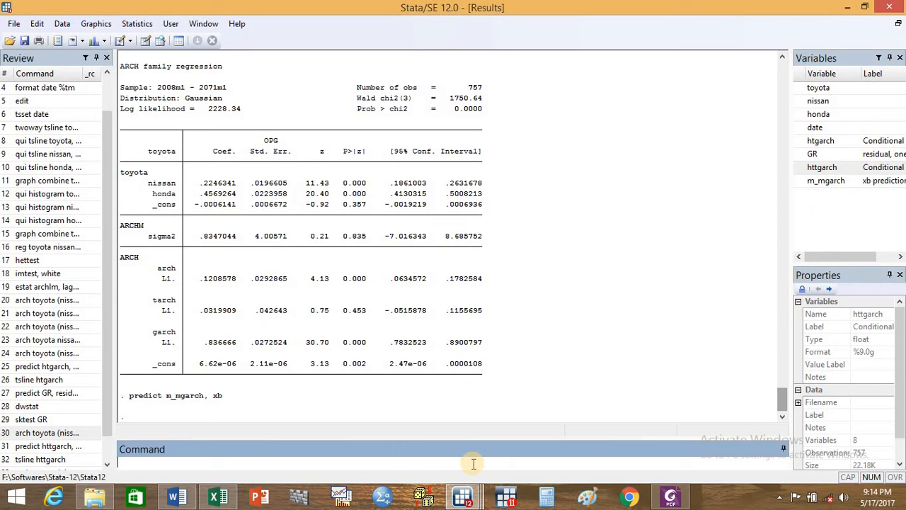
- Save the ARCH-in-mean model's conditional variance by running predict htmgarch, variance
type("predict")
type("htmgarch, variance")
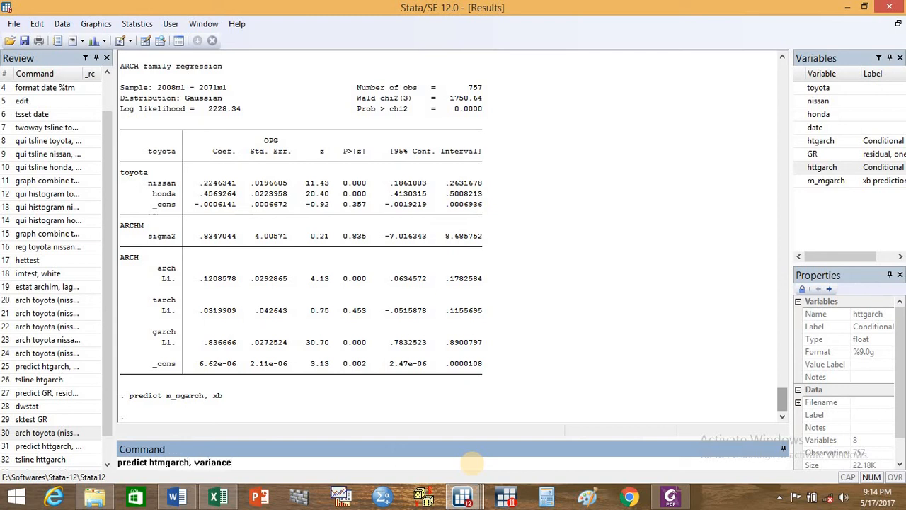
key("Return")
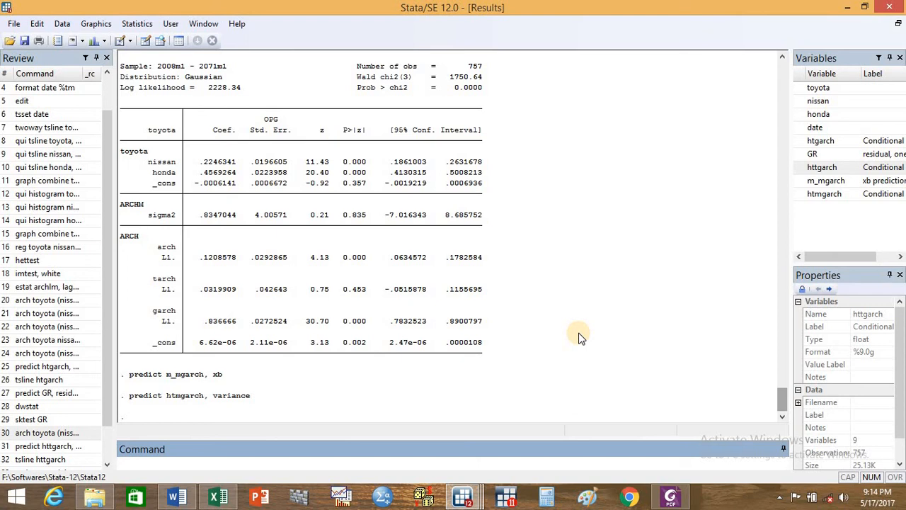
- Plot the predicted mean with qui tsline m_mgarch, name(g5, replace), and minimize the graph after viewing it
type("qui tsline")
type("m_m")
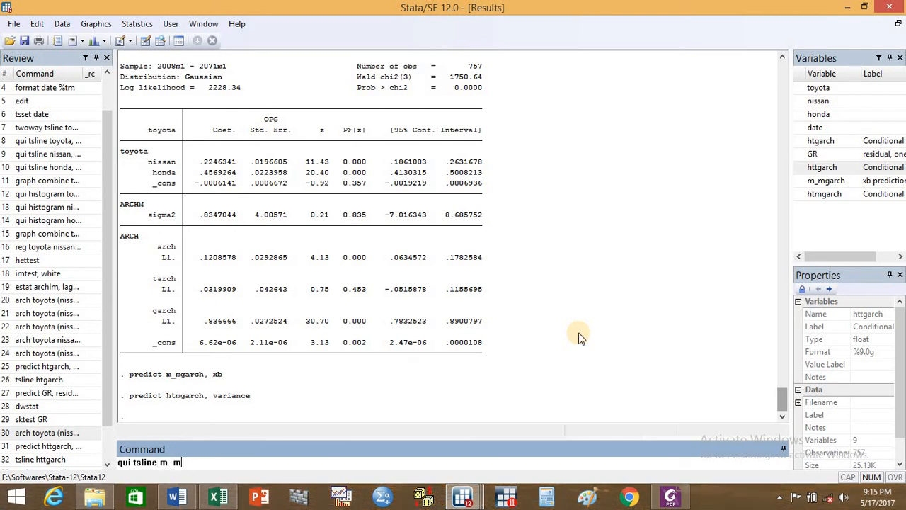
type("garch, name(g5, replace")
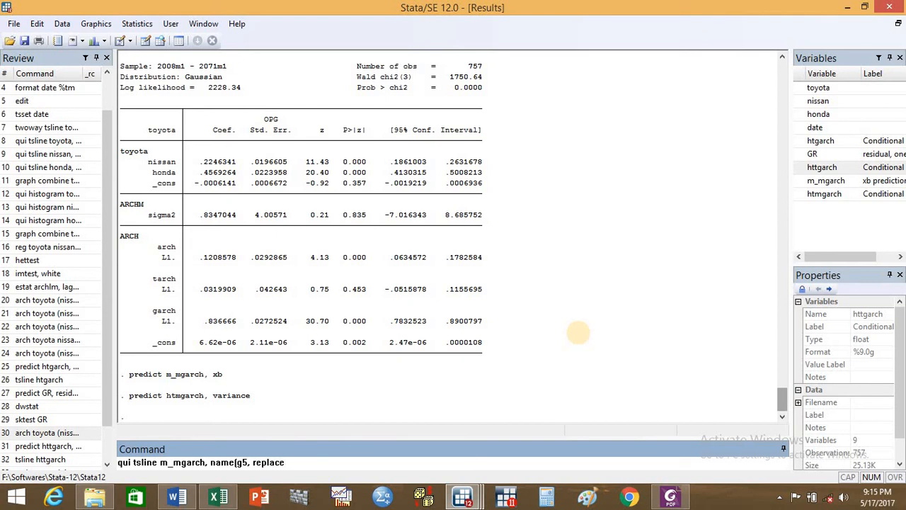
type(")")
key("Return")
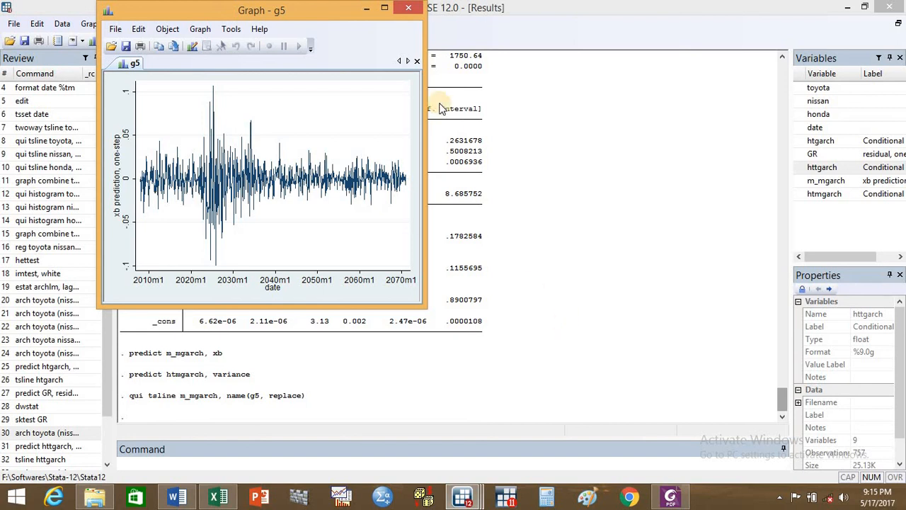
left_click(369, 10)
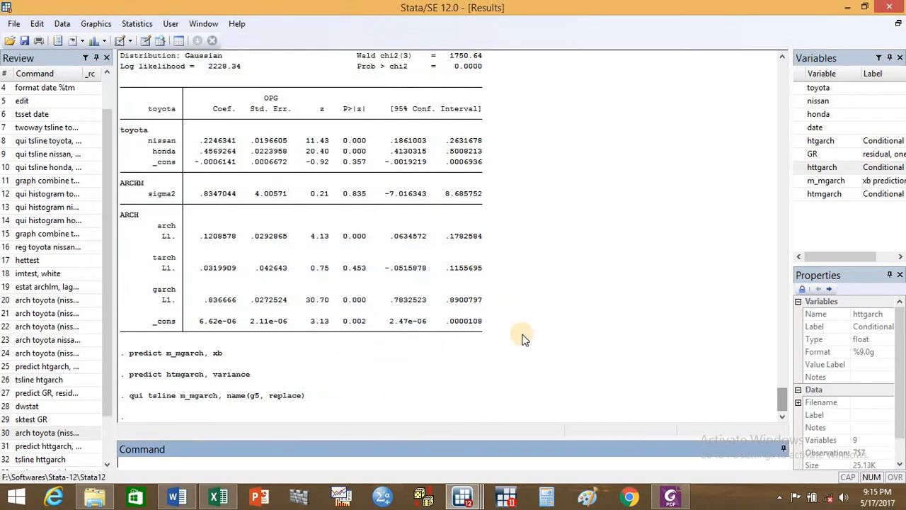
- Plot the ARCH-in-mean model's conditional variance with qui tsline htmgarch, name(g6, replace)
left_click(490, 405)
type("qui")
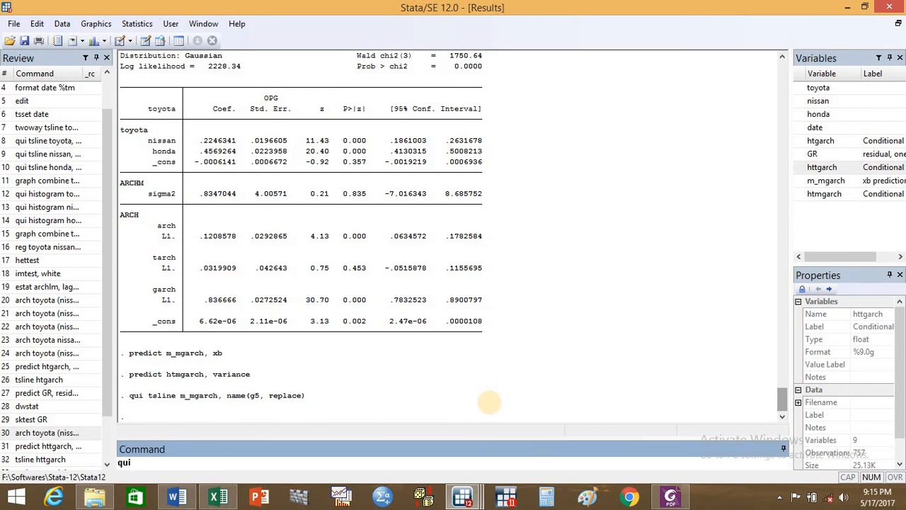
type("tsline htm garch")
key("BackSpace")
key("BackSpace")
key("BackSpace")
key("BackSpace")
key("BackSpace")
type("garch, name")
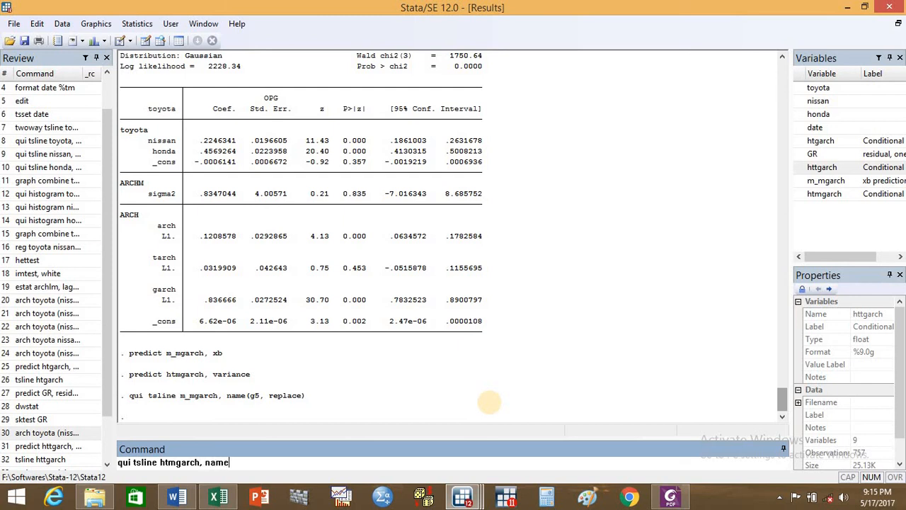
type("(g6, replace)")
key("Return")
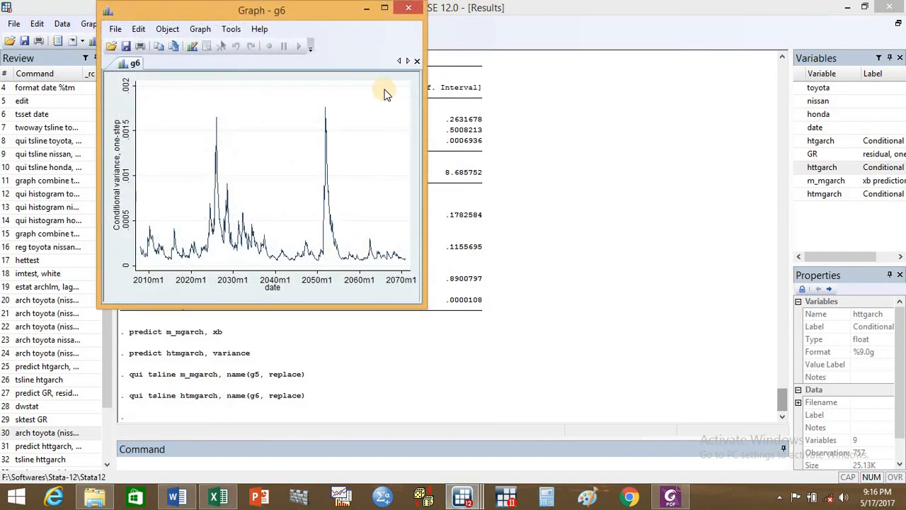
- Stack graphs g5 and g6 in one column with graph combine g5 g6, cols(1), and close the combined graph after viewing it
left_click(366, 8)
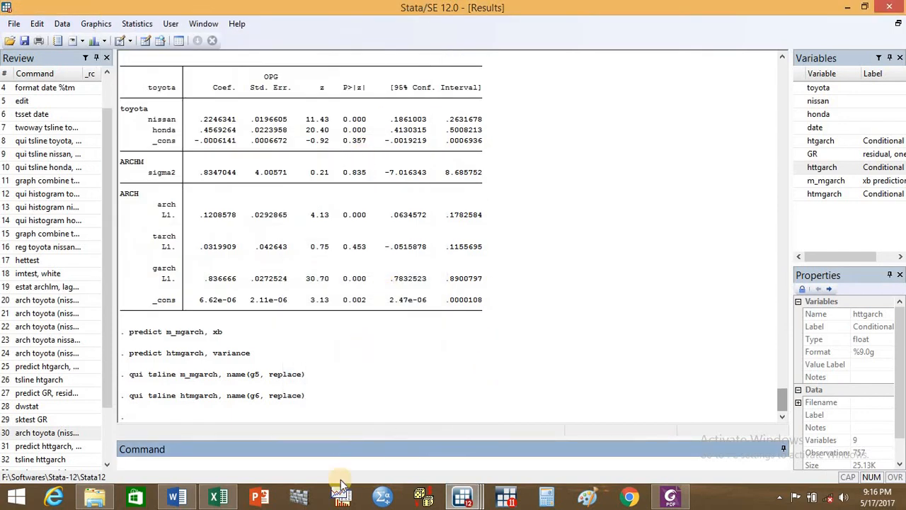
type("graph combine")
type("g5 g6,")
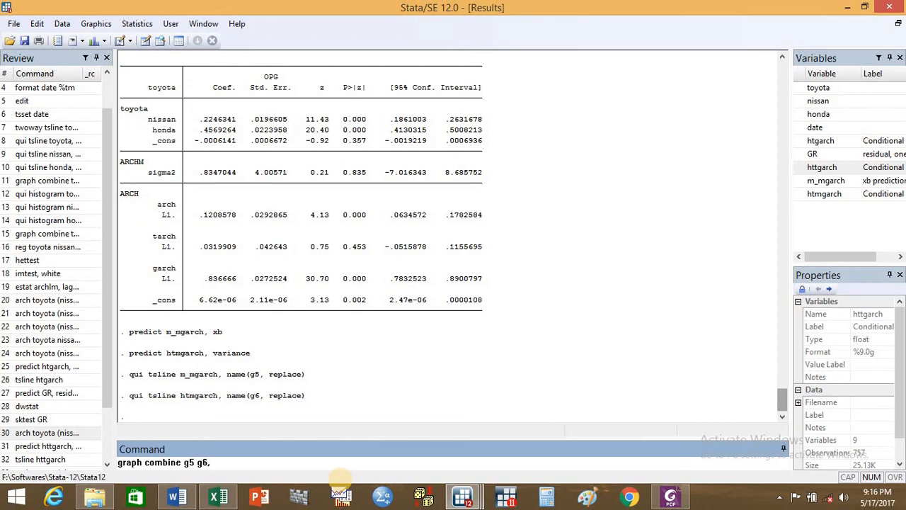
type(" cols(1)")
key("Return")
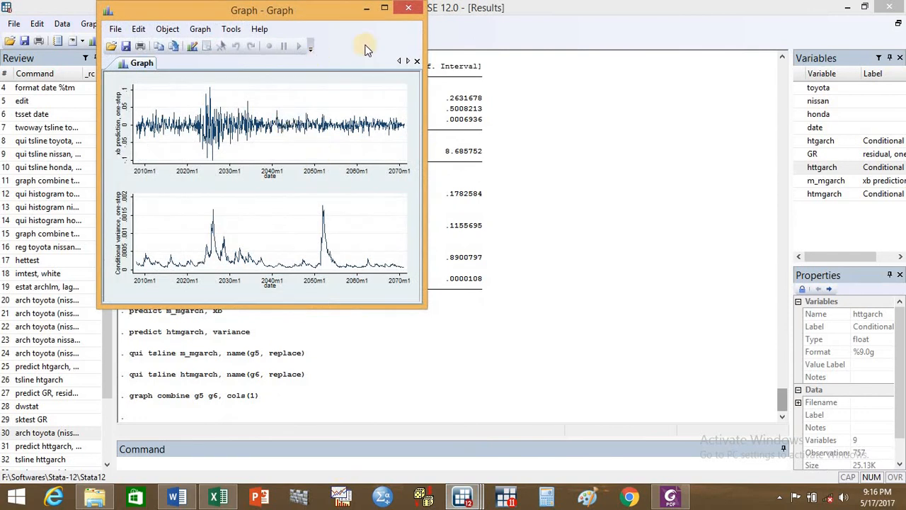
left_click(407, 8)
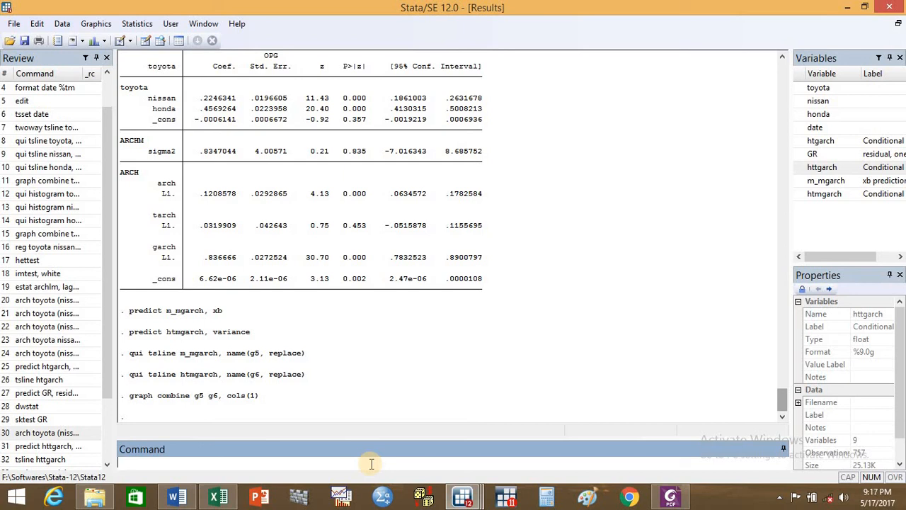
- Start an mgarch ccc command with the first equation written as (toyota nissan= , noconstant)
type("mgarch")
type("ccc(")
key("BackSpace")
type("(")
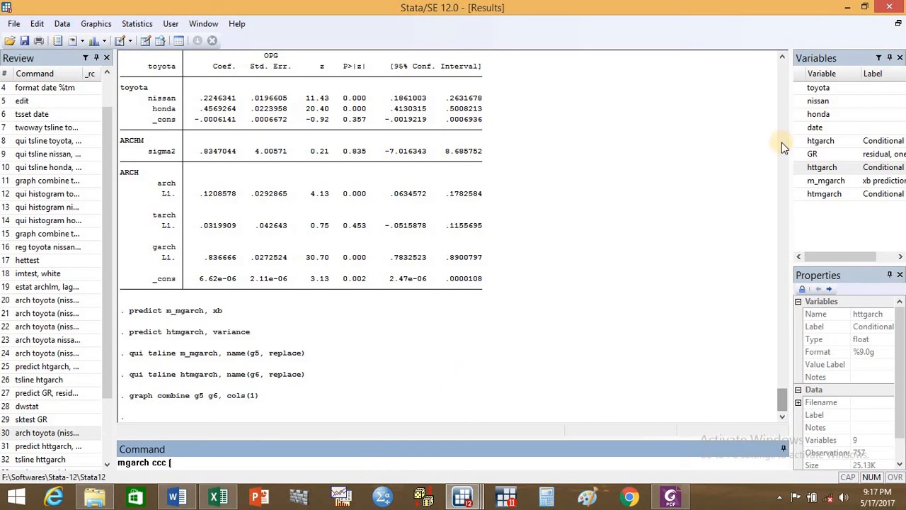
left_click(823, 87)
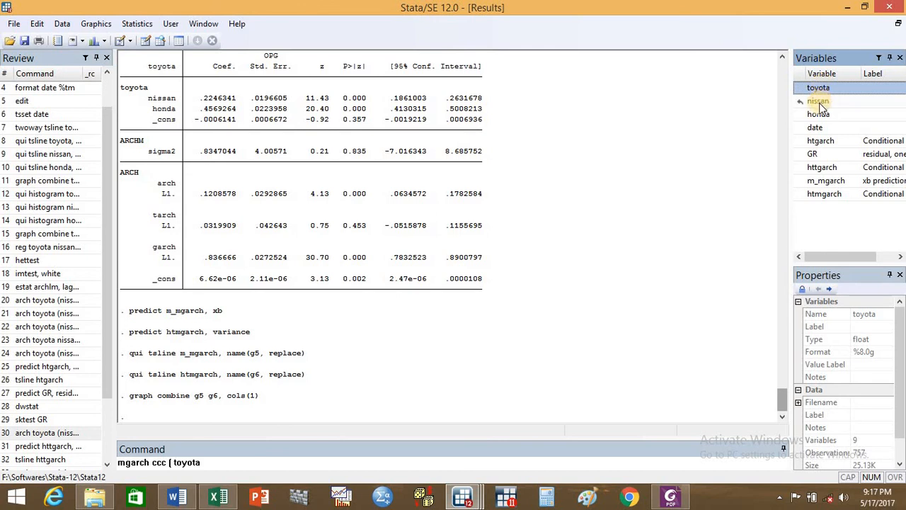
left_click(819, 102)
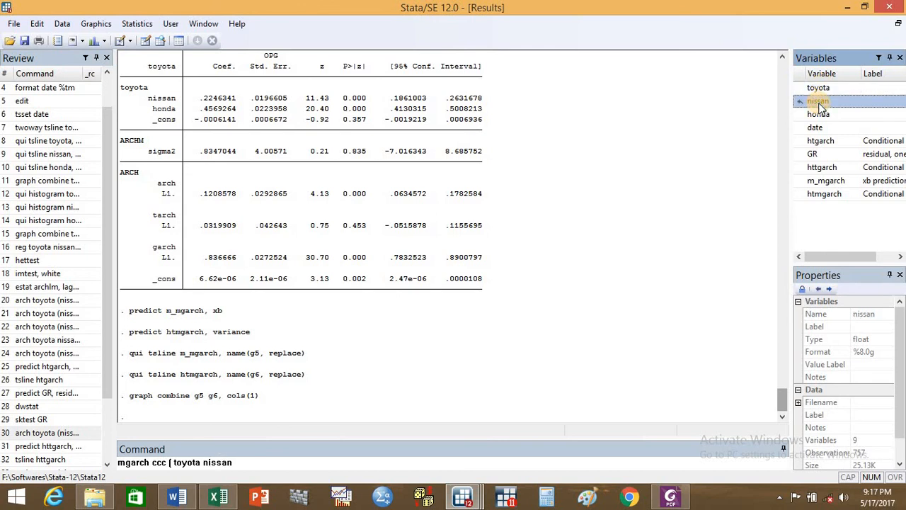
type("=")
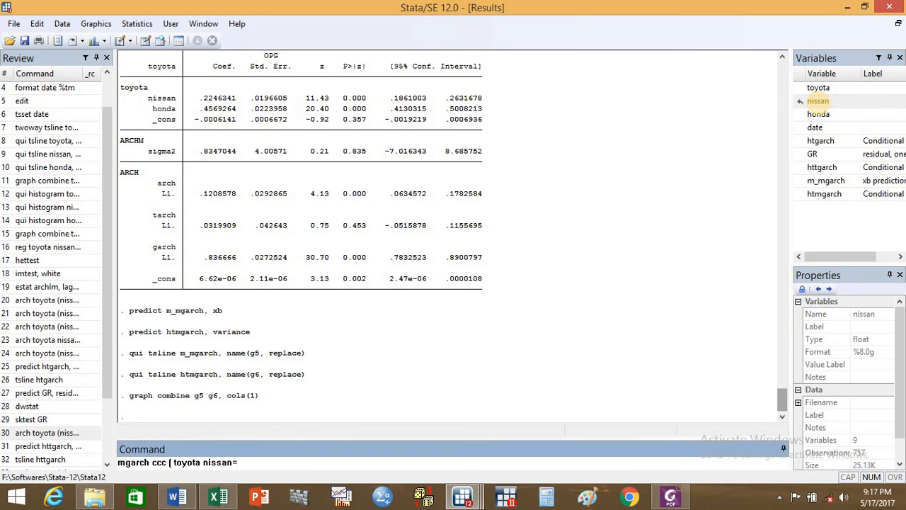
type(" , noconstant) (")
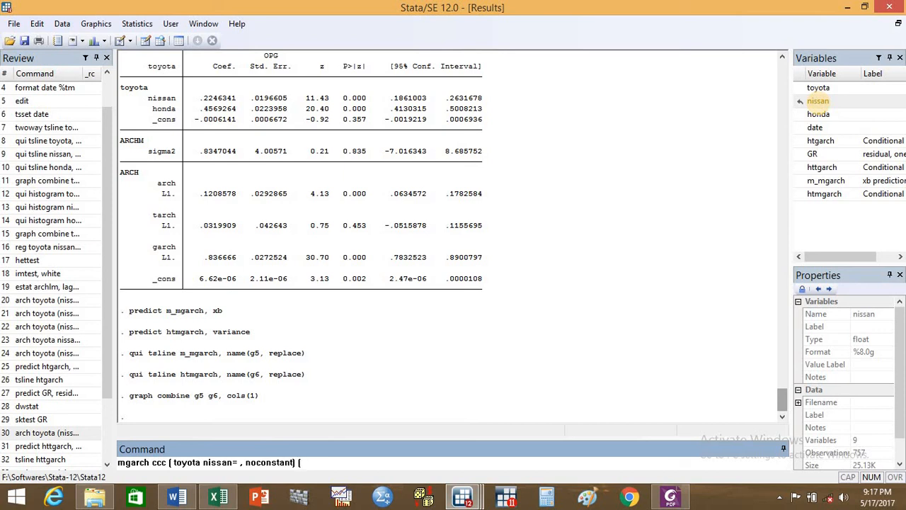
- Add the second equation (honda= , noconstant) to the mgarch ccc command
double_click(818, 114)
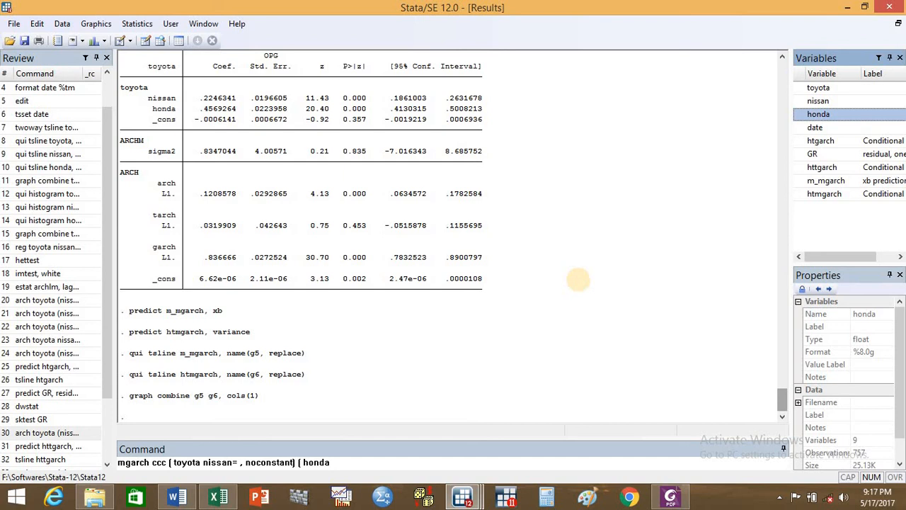
type("= , ")
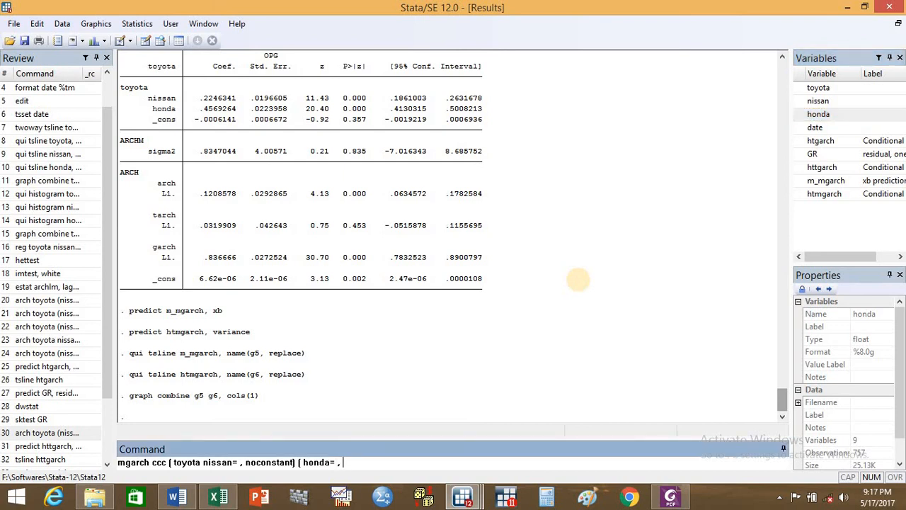
type("noconstant), arch(1) garc")
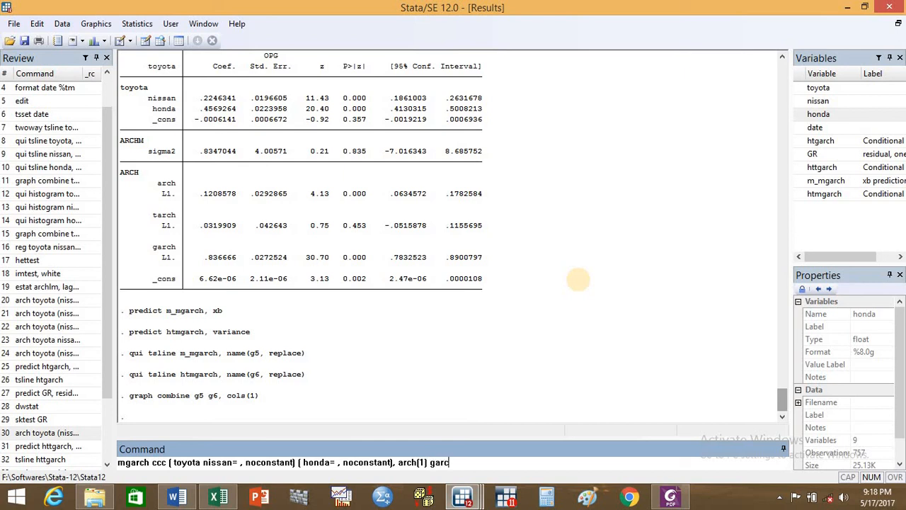
type("h(1)")
- Complete the mgarch ccc command with the options arch(1) garch(1), run it and display the output through to the end
key("Return")
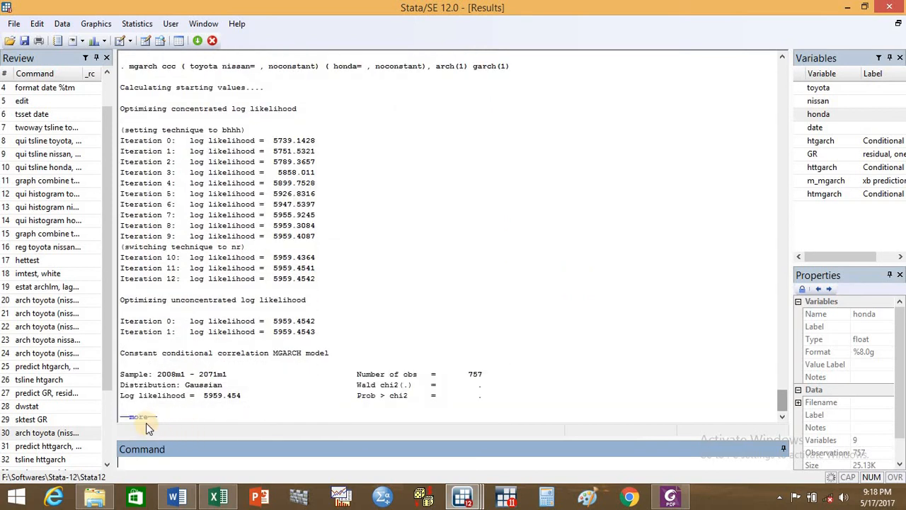
left_click(140, 417)
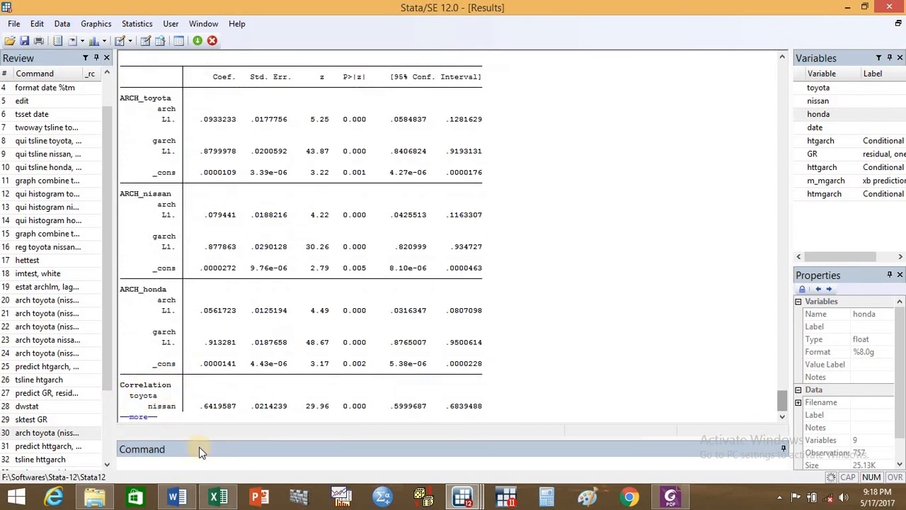
left_click(139, 416)
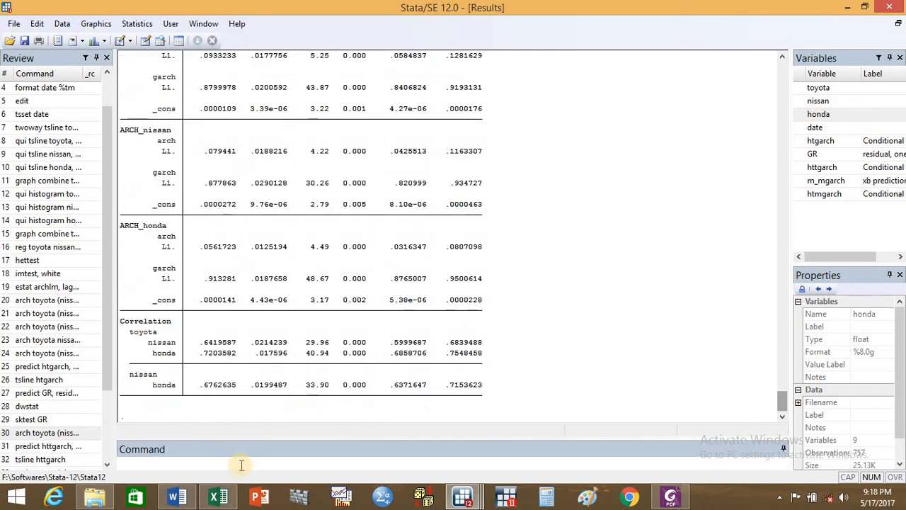